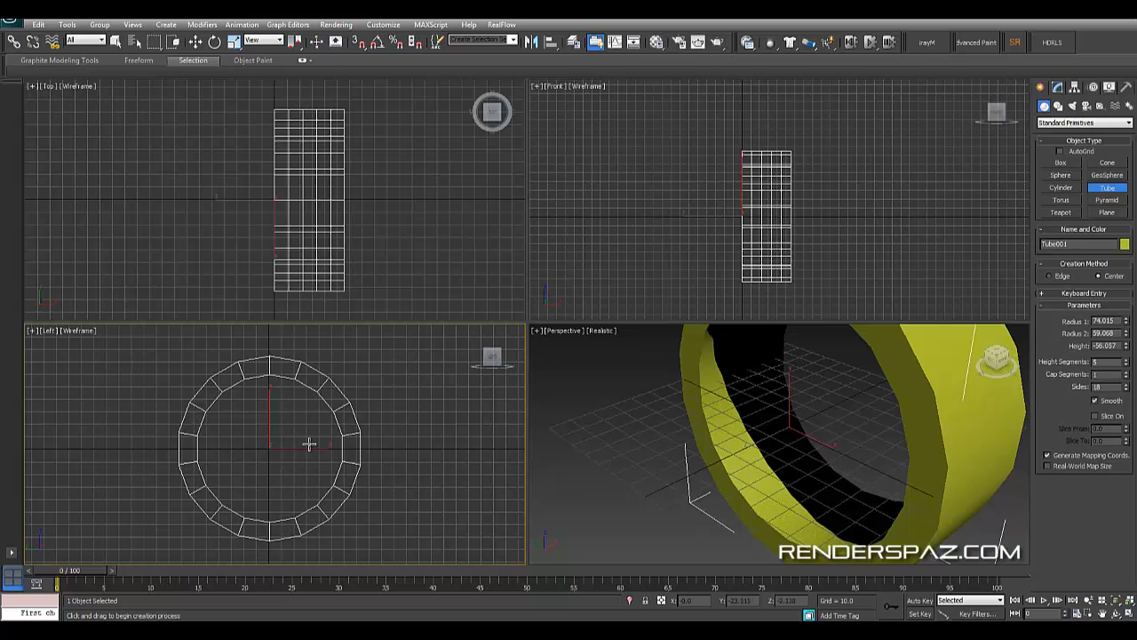
Finish creating the tube, then show it in a maximized perspective view with edged faces
{"action": "left_click", "coordinate": [310, 445]}
{"action": "scroll", "coordinate": [785, 383], "scroll_direction": "down", "scroll_amount": 3}
{"action": "key", "text": "alt+w"}
{"action": "middle_click_drag", "start_coordinate": [668, 420], "coordinate": [708, 475], "text": "alt"}
{"action": "key", "text": "w"}
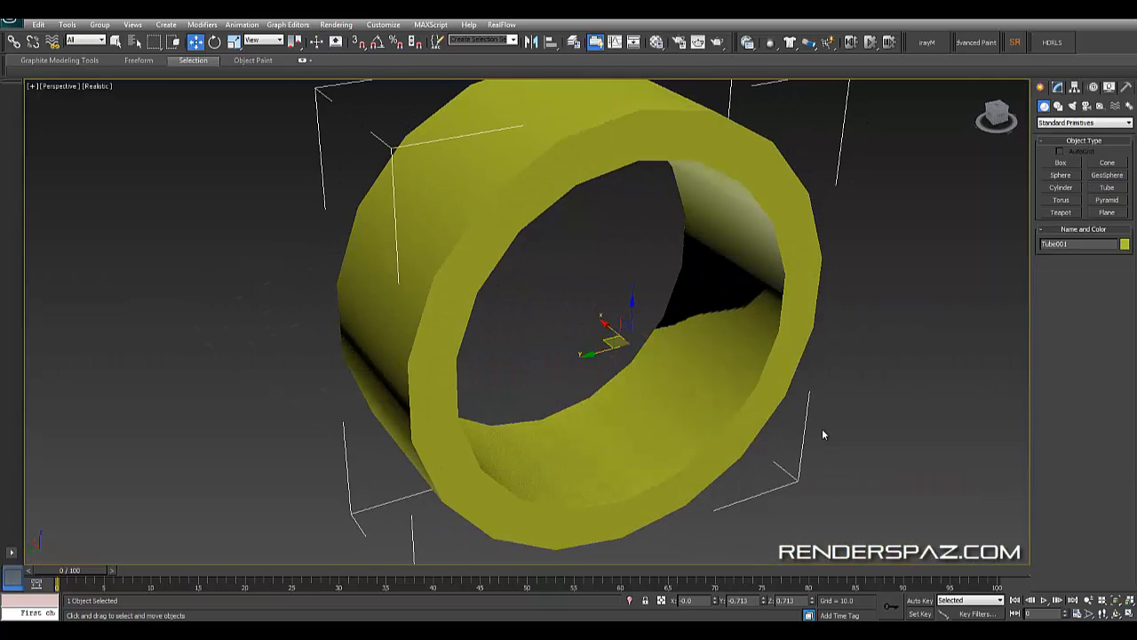
{"action": "left_click", "coordinate": [872, 386]}
{"action": "left_click", "coordinate": [764, 206]}
{"action": "key", "text": "F4"}
{"action": "middle_click_drag", "start_coordinate": [764, 206], "coordinate": [780, 280], "text": "alt"}
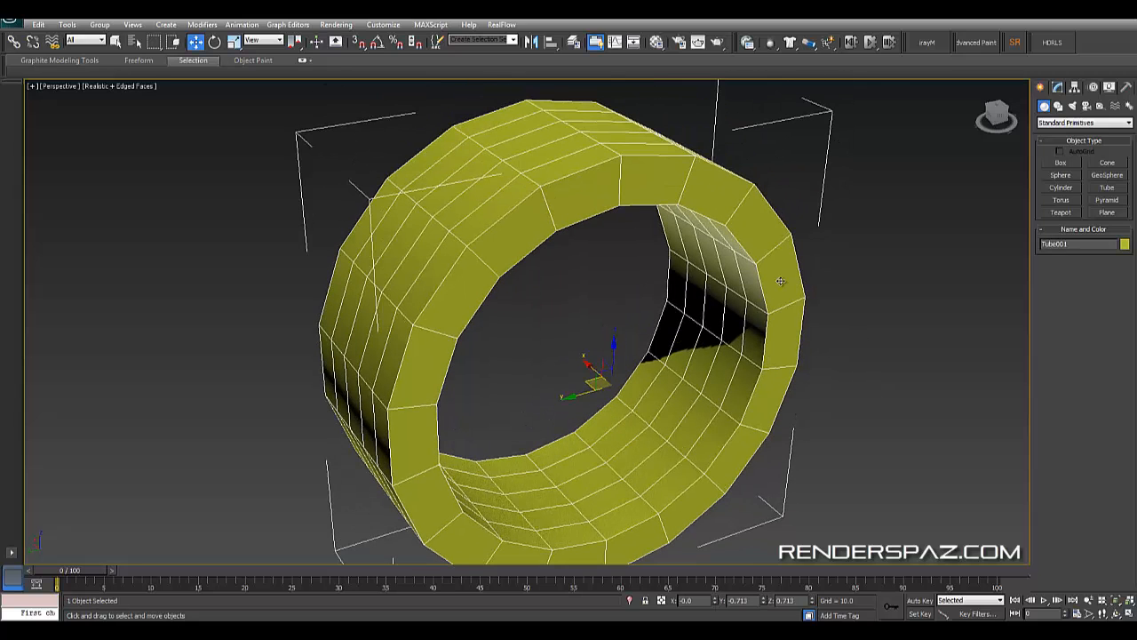
Set the tube's height segments to 1 and its sides to 36
{"action": "left_click", "coordinate": [1058, 88]}
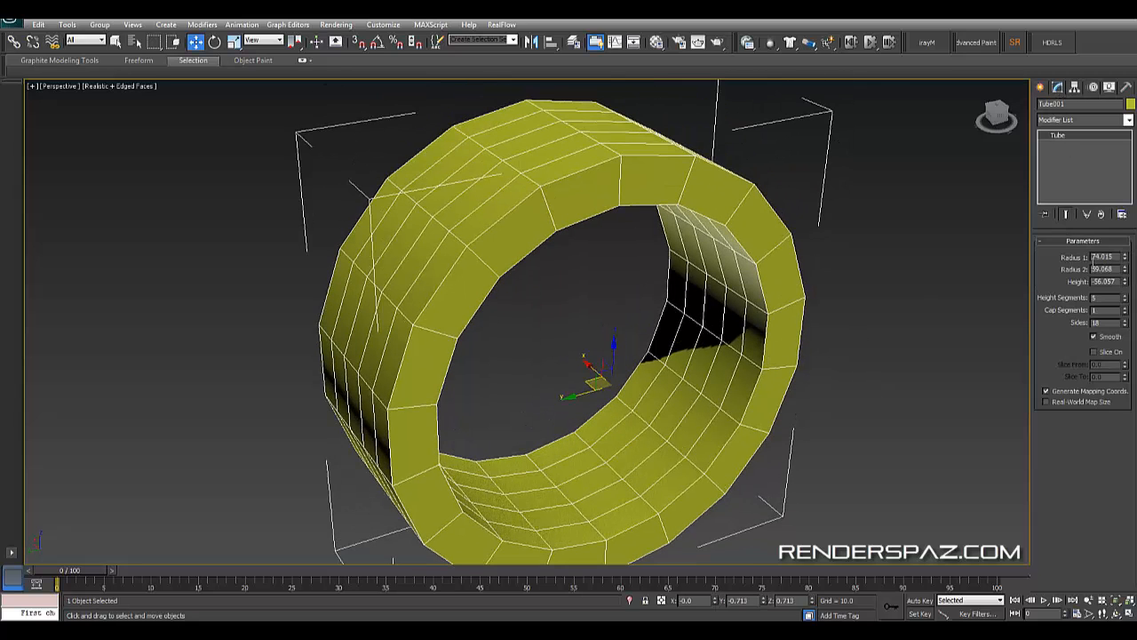
{"action": "right_click", "coordinate": [1125, 301]}
{"action": "middle_click_drag", "start_coordinate": [740, 349], "coordinate": [819, 296], "text": "alt"}
{"action": "middle_click_drag", "start_coordinate": [757, 340], "coordinate": [787, 354], "text": "alt"}
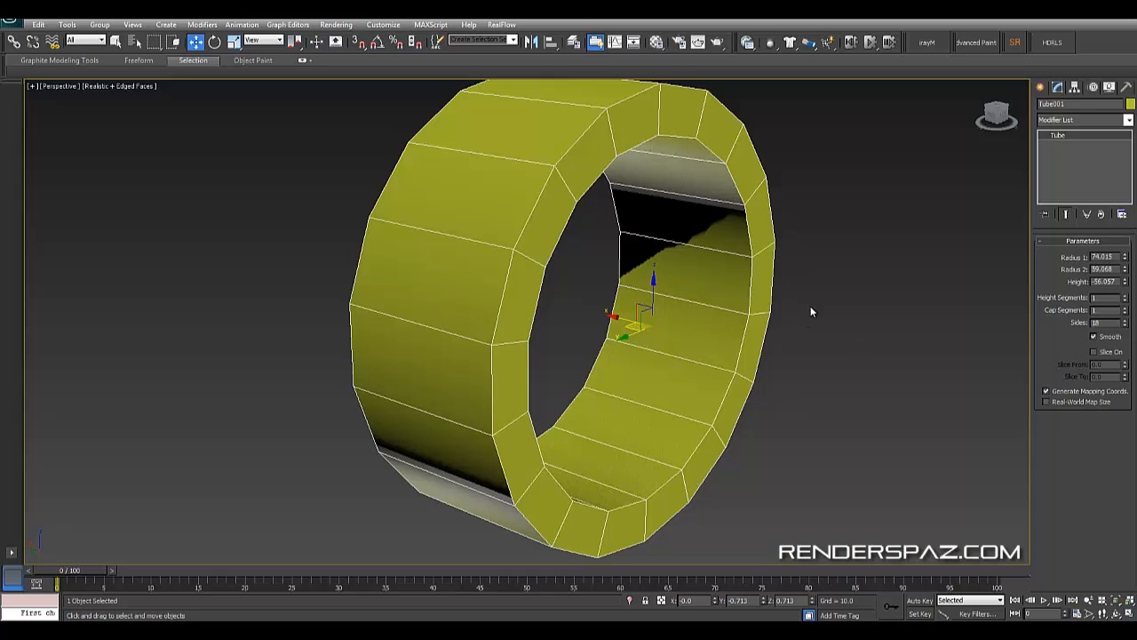
{"action": "double_click", "coordinate": [1100, 321]}
{"action": "type", "text": "36"}
{"action": "key", "text": "Return"}
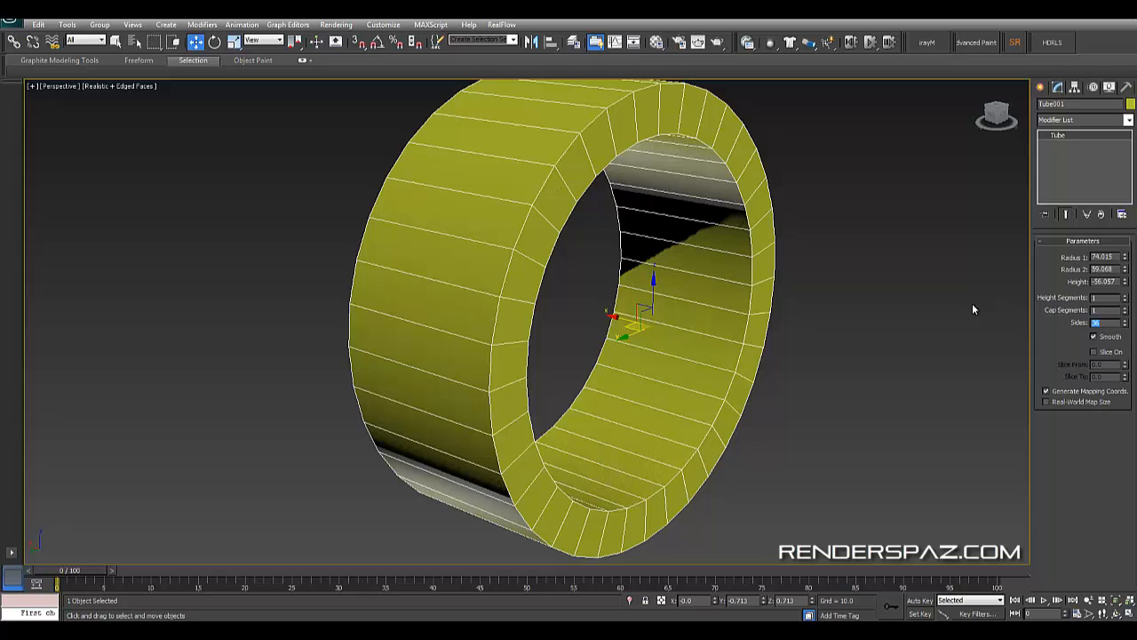
Convert the tube to an editable poly
{"action": "right_click", "coordinate": [740, 318]}
{"action": "mouse_move", "coordinate": [800, 430]}
{"action": "left_click", "coordinate": [924, 439]}
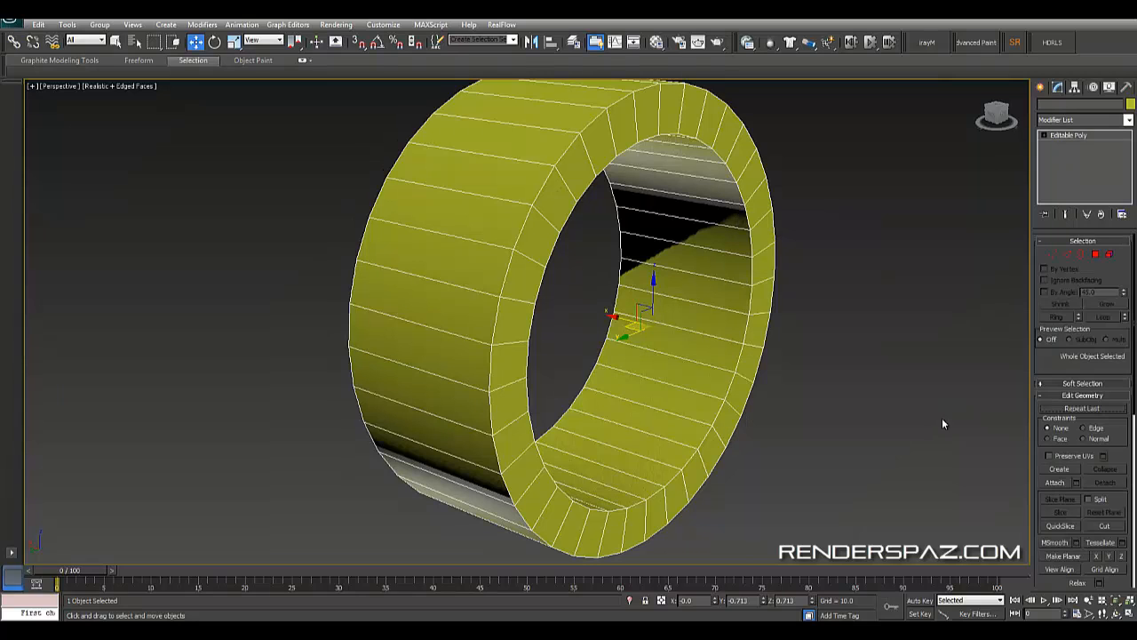
In edge mode, select the outer edge loop around the tube's front cap
{"action": "left_click", "coordinate": [1067, 254]}
{"action": "left_click", "coordinate": [600, 119]}
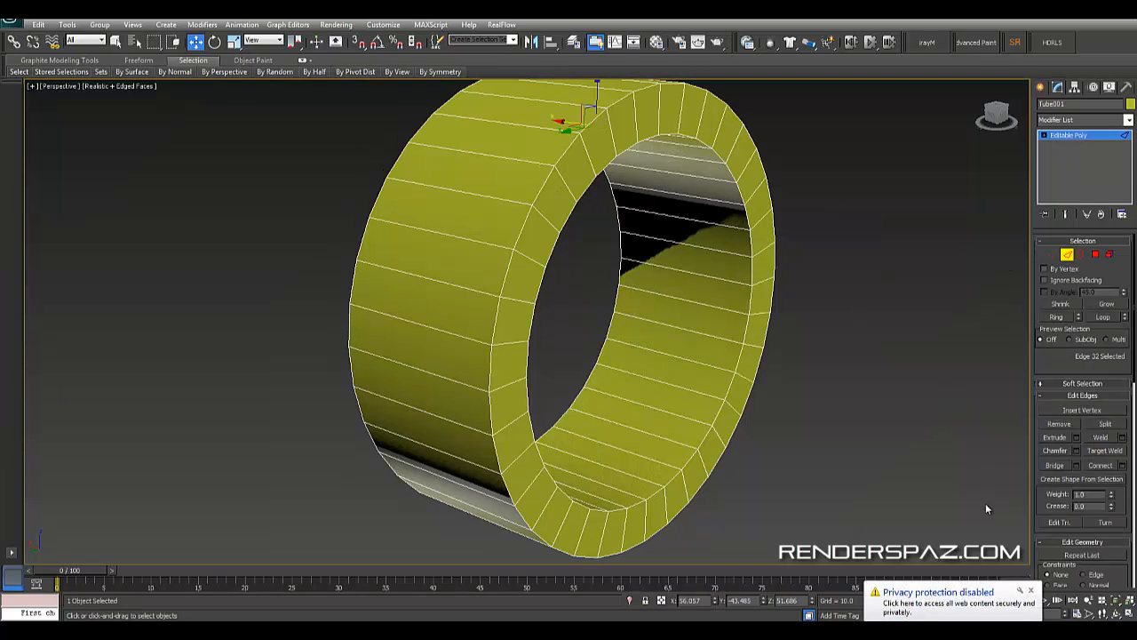
{"action": "left_click", "coordinate": [1031, 590]}
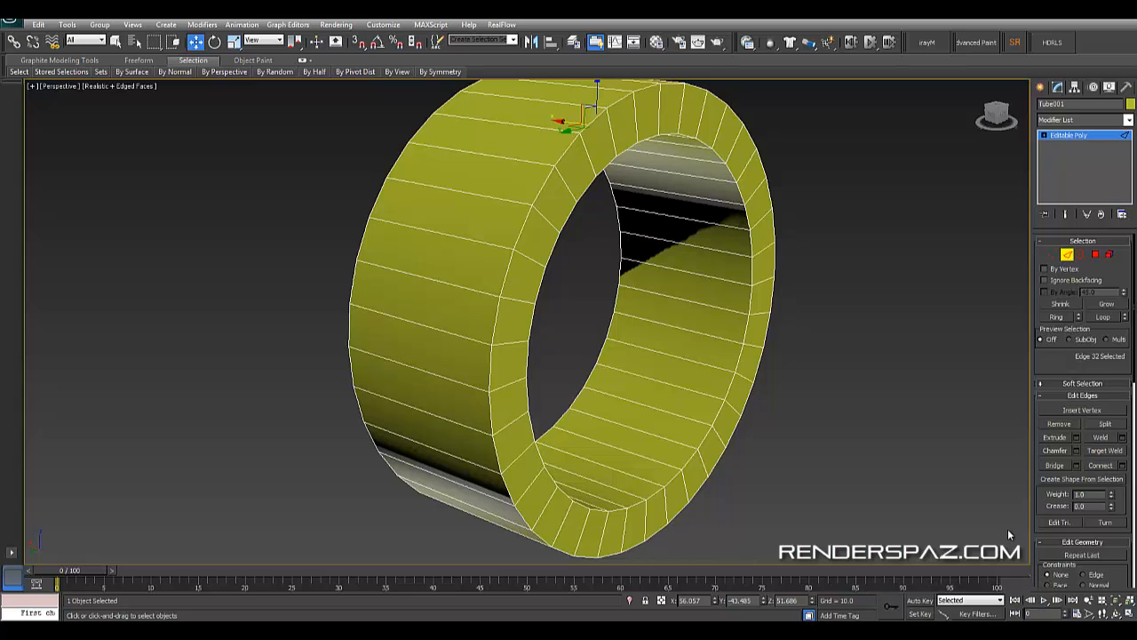
{"action": "left_click", "coordinate": [574, 141]}
{"action": "left_click", "coordinate": [592, 143]}
{"action": "left_click", "coordinate": [583, 123]}
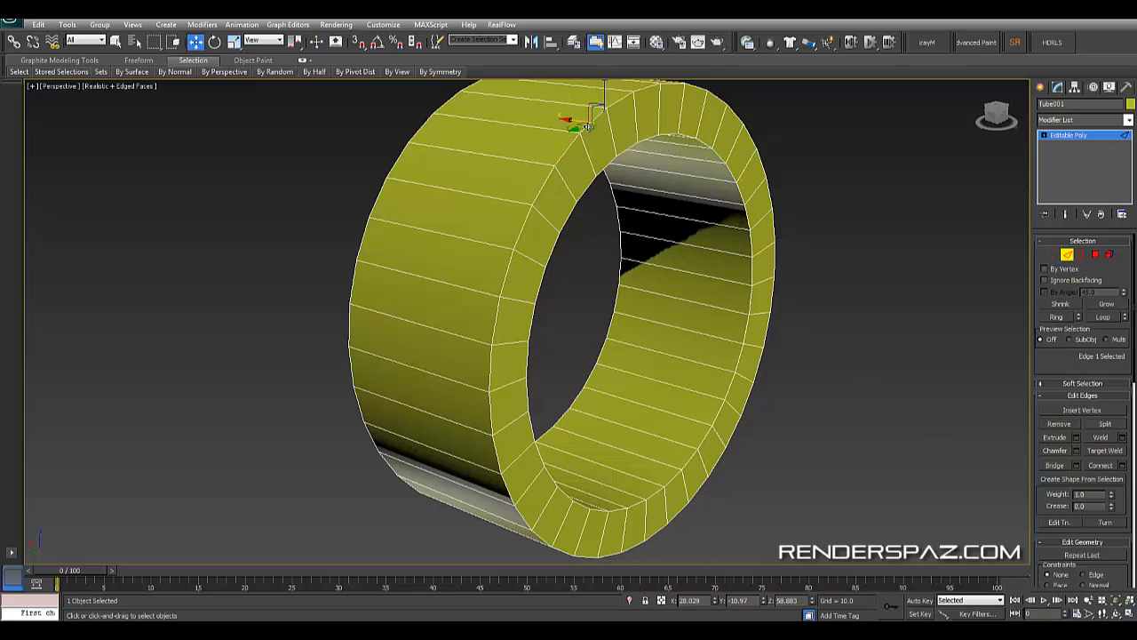
{"action": "left_click", "coordinate": [577, 125]}
{"action": "left_click", "coordinate": [644, 116]}
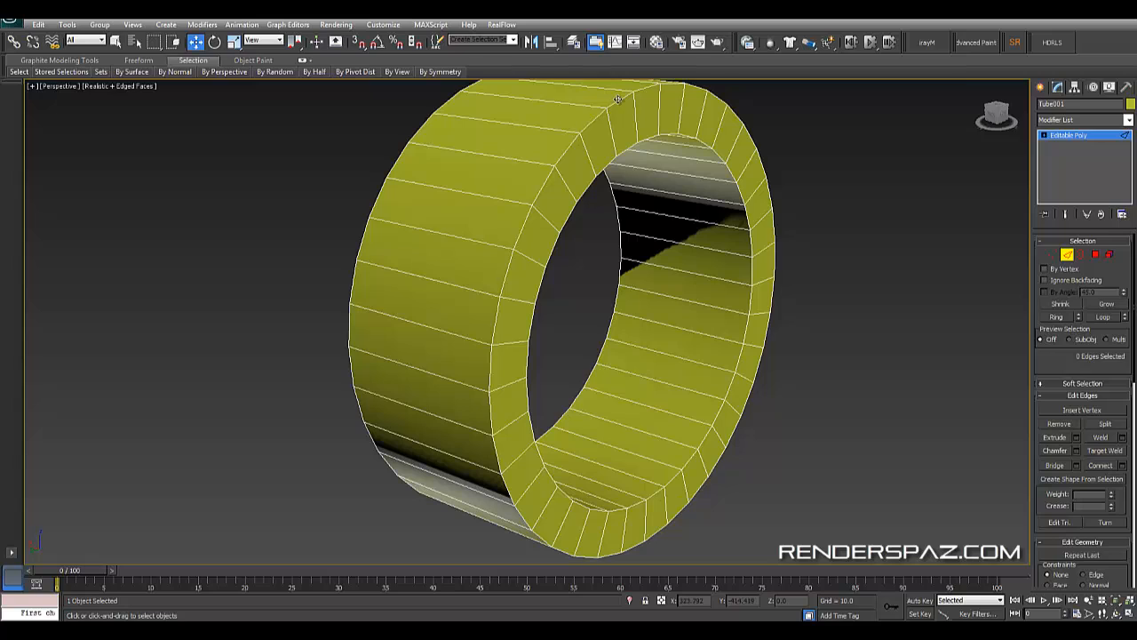
{"action": "left_click", "coordinate": [617, 100]}
{"action": "left_click", "coordinate": [1104, 317]}
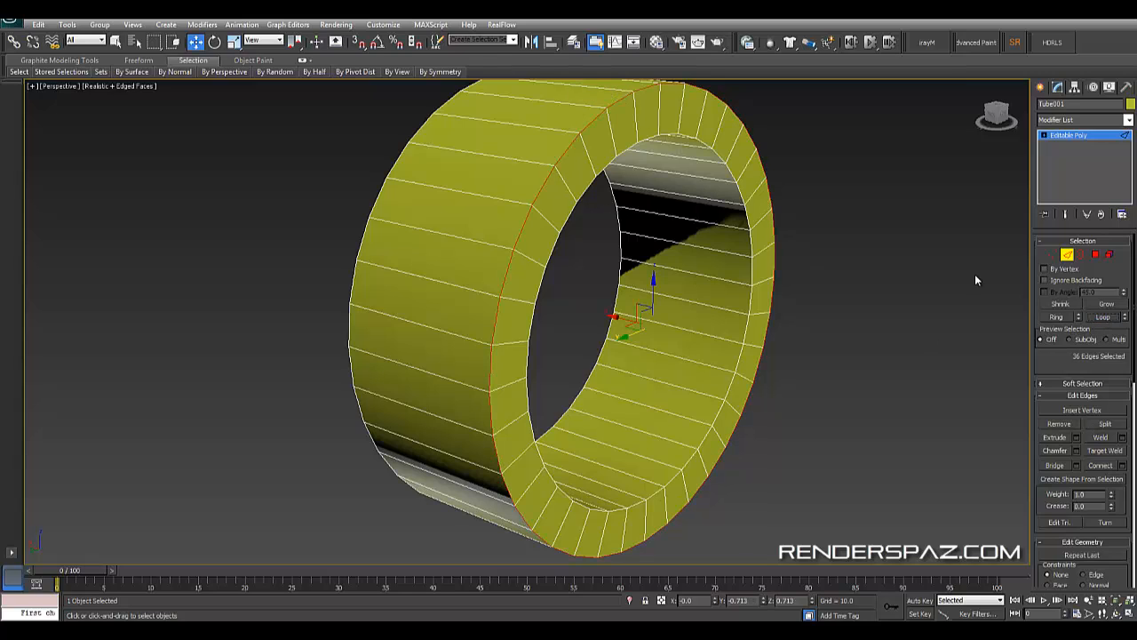
Add the outer edge loop at the back and the inner rim loops at both ends to the selection
{"action": "left_click", "coordinate": [426, 124], "text": "ctrl"}
{"action": "left_click", "coordinate": [1103, 317]}
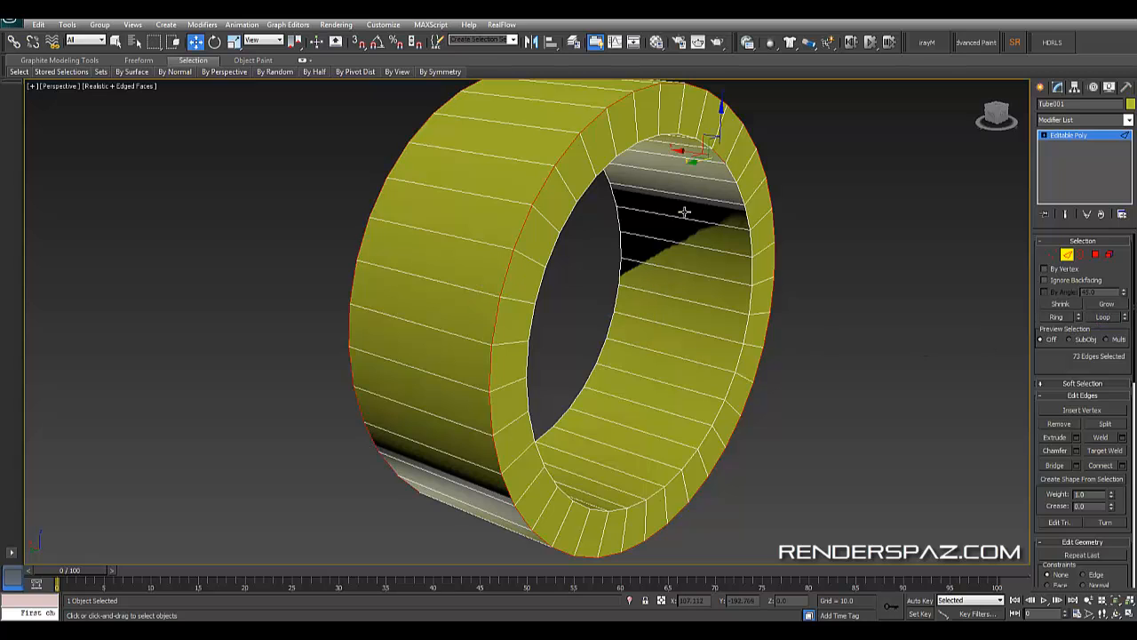
{"action": "middle_click_drag", "start_coordinate": [684, 211], "coordinate": [524, 167], "text": "alt"}
{"action": "left_click", "coordinate": [506, 176], "text": "ctrl"}
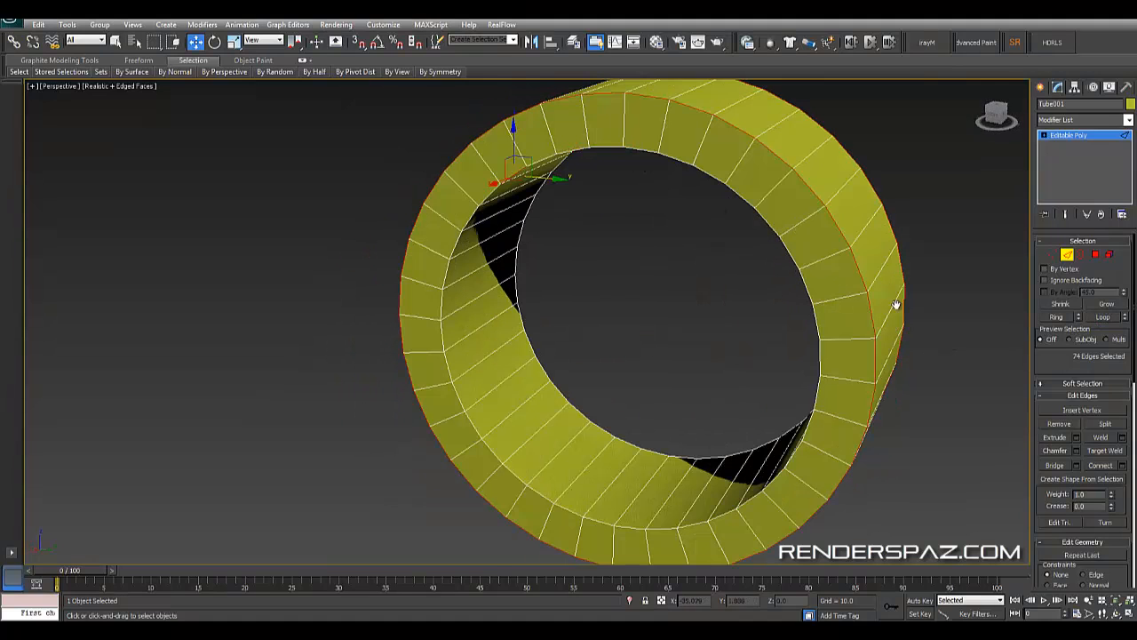
{"action": "left_click", "coordinate": [1103, 318]}
{"action": "middle_click_drag", "start_coordinate": [900, 316], "coordinate": [649, 313], "text": "alt"}
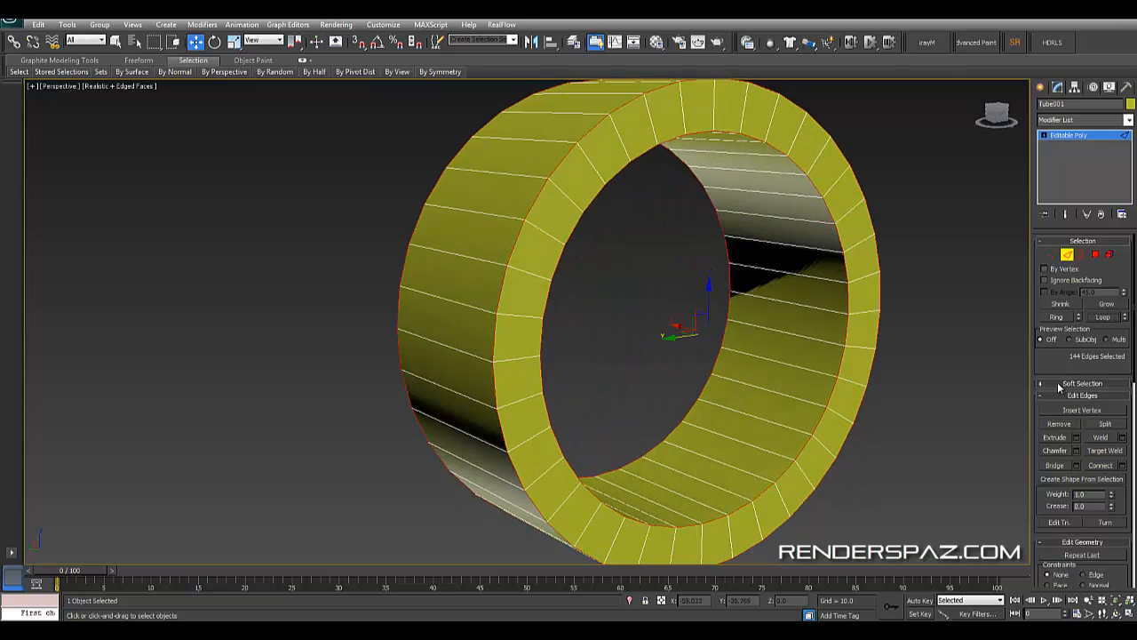
Chamfer the selected rim loops by 1.0 with 1 segment and clear the edge selection
{"action": "left_click", "coordinate": [1077, 451]}
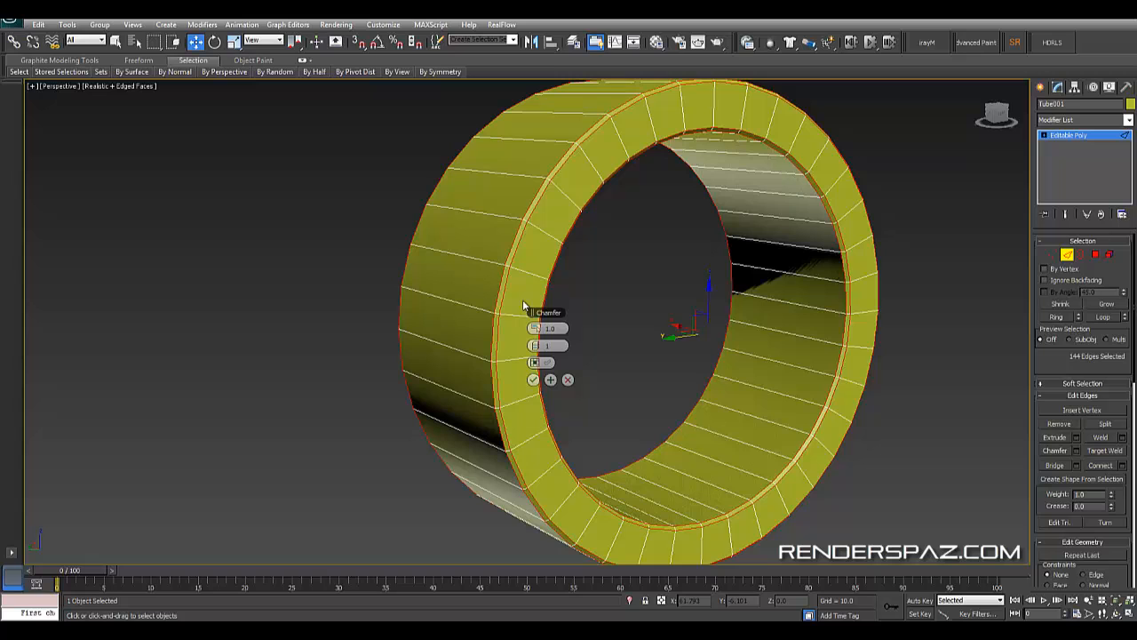
{"action": "left_click", "coordinate": [533, 381]}
{"action": "left_click", "coordinate": [521, 252]}
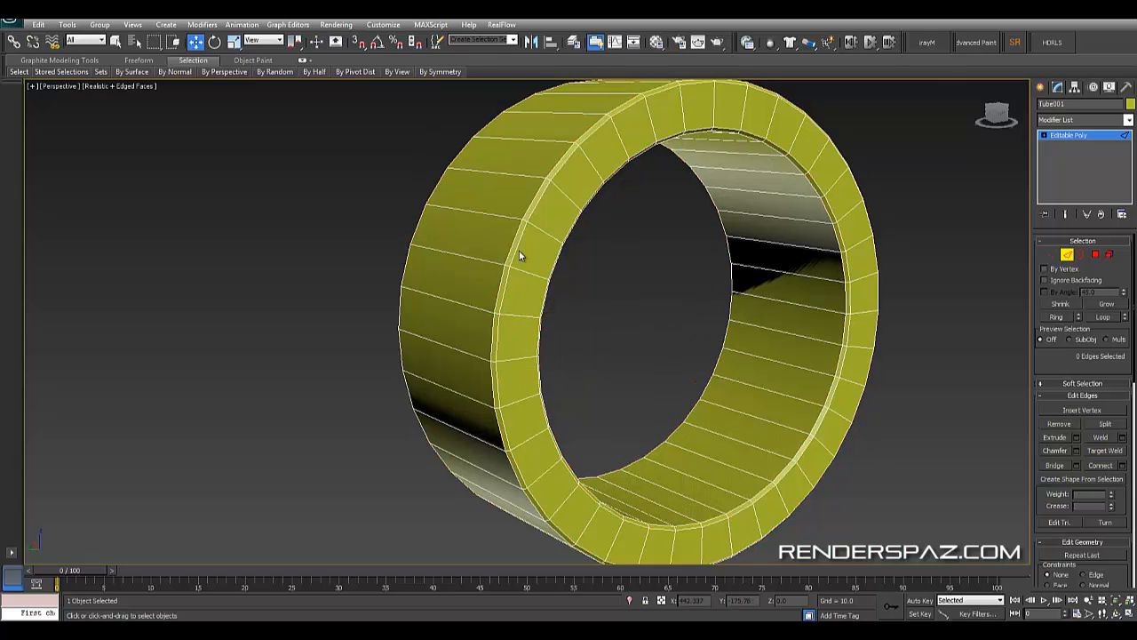
Select the ring of radial edges on the front cap and connect them with a single new edge loop
{"action": "middle_click_drag", "start_coordinate": [521, 253], "coordinate": [642, 160], "text": "alt"}
{"action": "left_click", "coordinate": [650, 136]}
{"action": "left_click", "coordinate": [602, 122]}
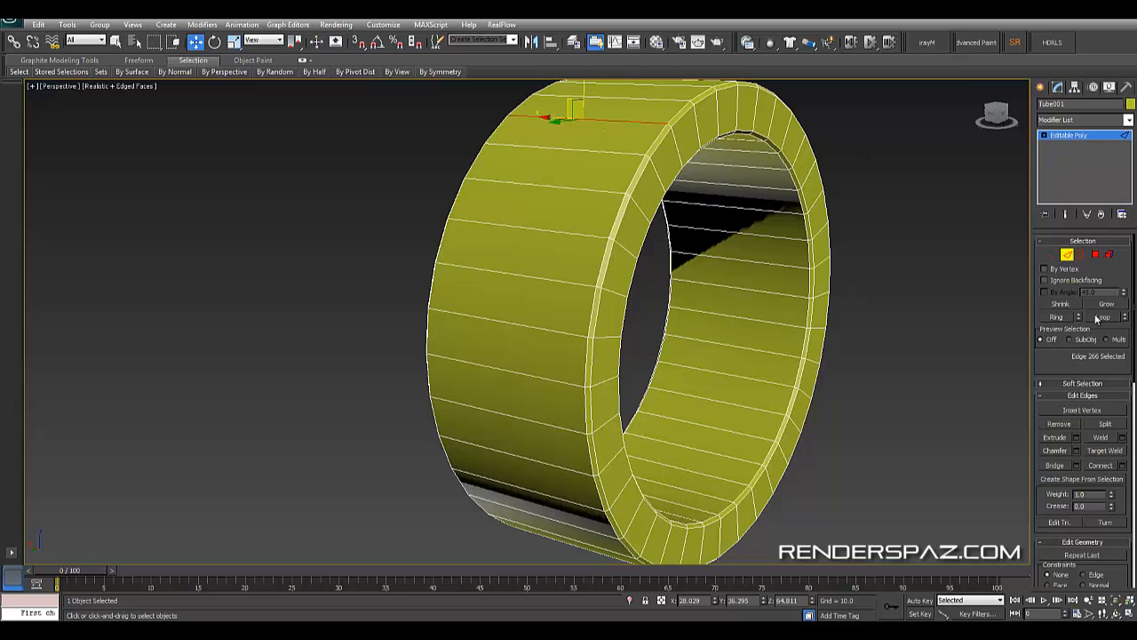
{"action": "left_click", "coordinate": [716, 118]}
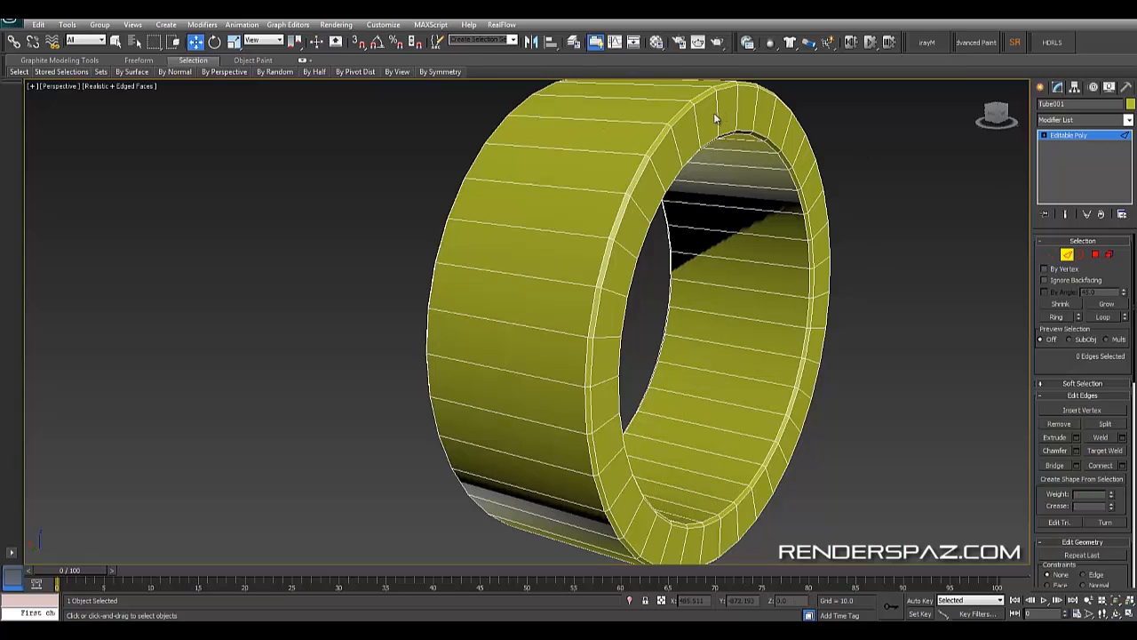
{"action": "left_click", "coordinate": [717, 113]}
{"action": "left_click", "coordinate": [1058, 316]}
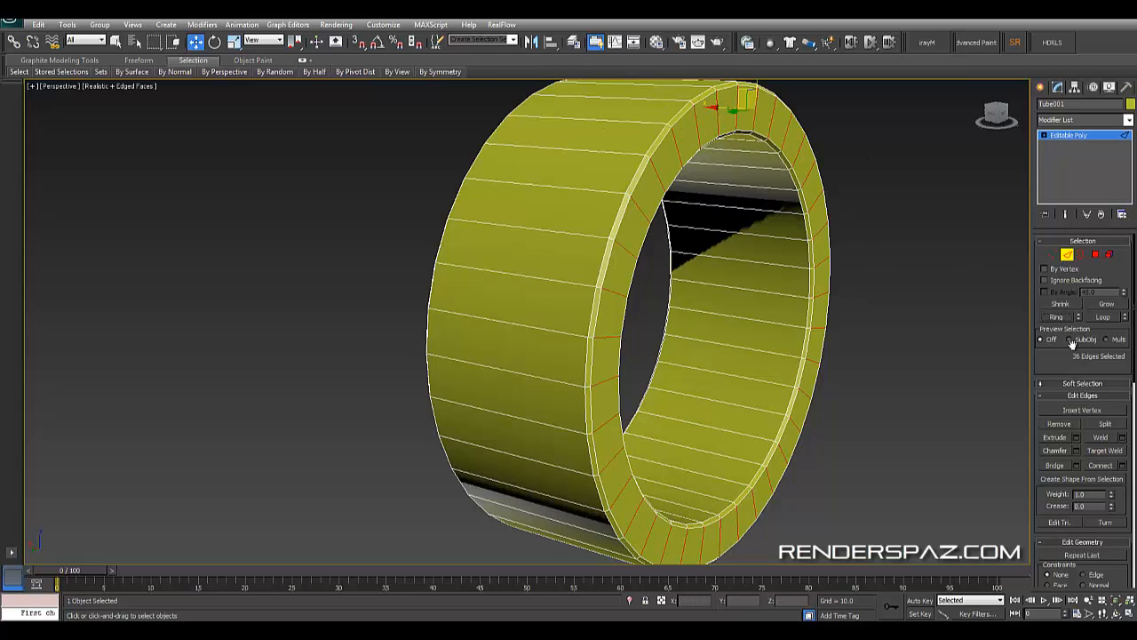
{"action": "left_click", "coordinate": [1101, 466]}
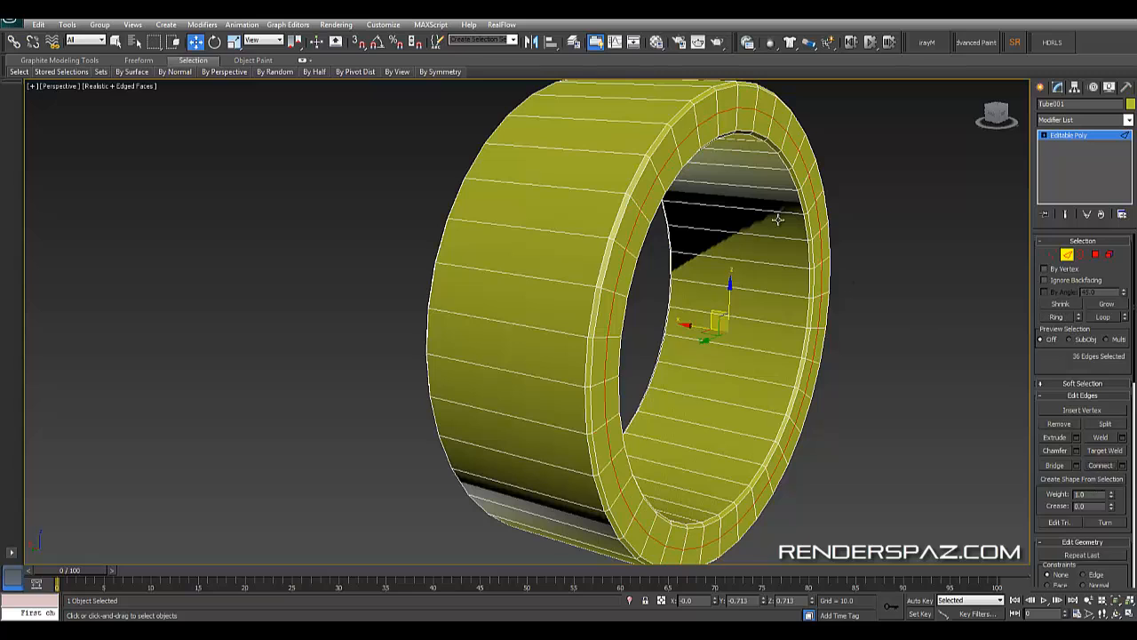
Move the front cap's middle edge loop outward along X by about 1.9 units to round the rim
{"action": "left_click", "coordinate": [695, 326]}
{"action": "key", "text": "ctrl+z"}
{"action": "left_click_drag", "start_coordinate": [691, 325], "coordinate": [804, 233]}
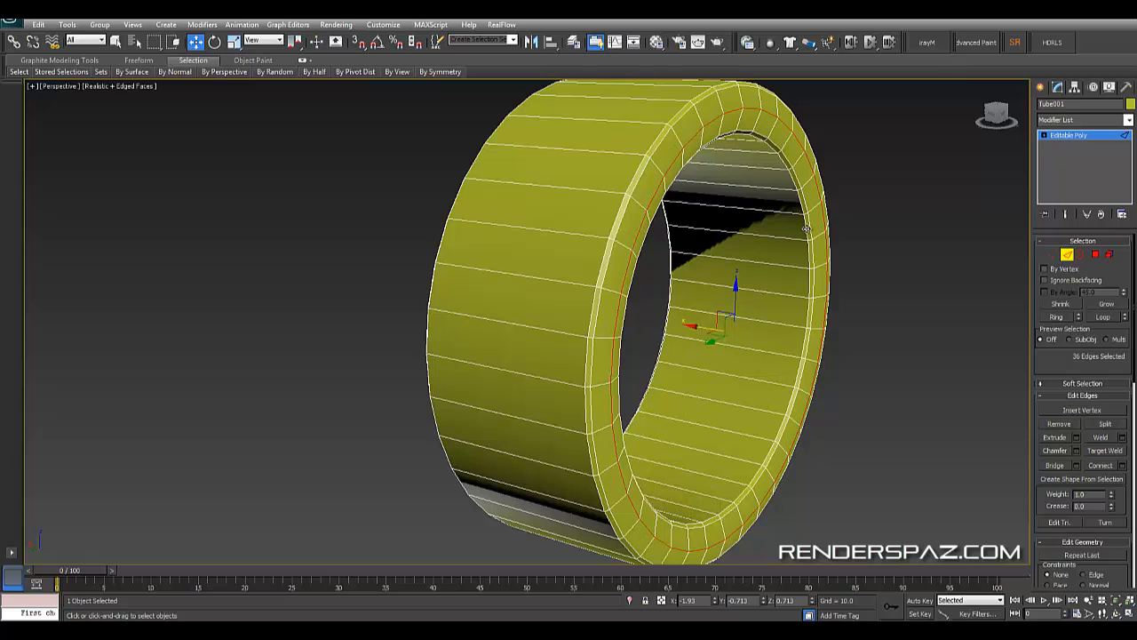
{"action": "left_click", "coordinate": [806, 229]}
Apply a TurboSmooth modifier to the tube and inspect the smoothed rim with and without edged faces
{"action": "left_click", "coordinate": [1082, 119]}
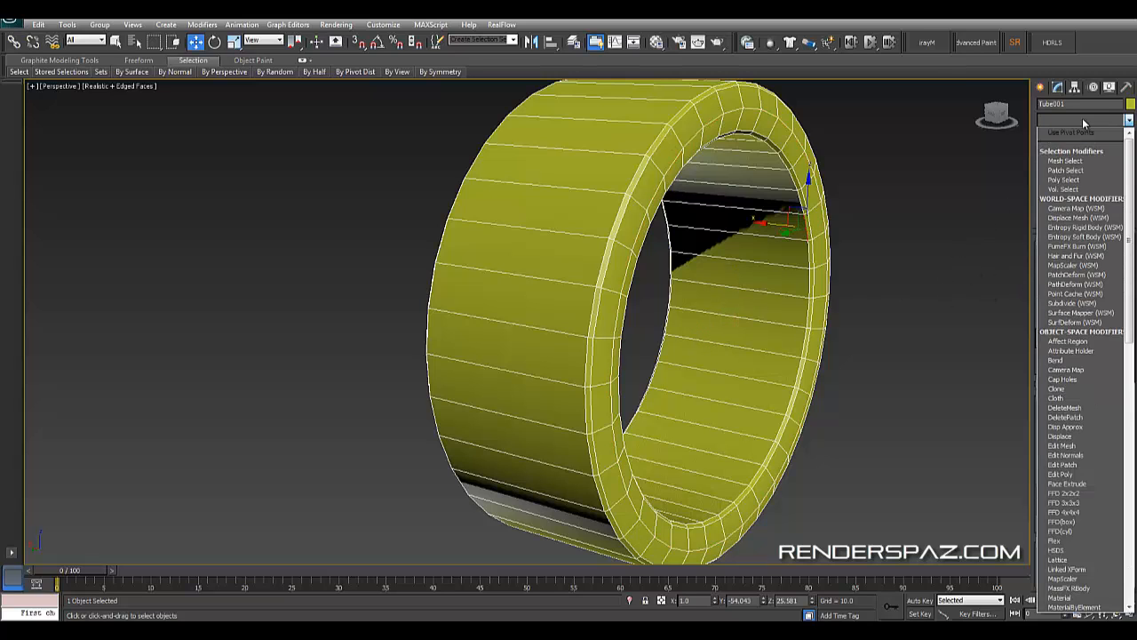
{"action": "key", "text": "t"}
{"action": "left_click", "coordinate": [1085, 437]}
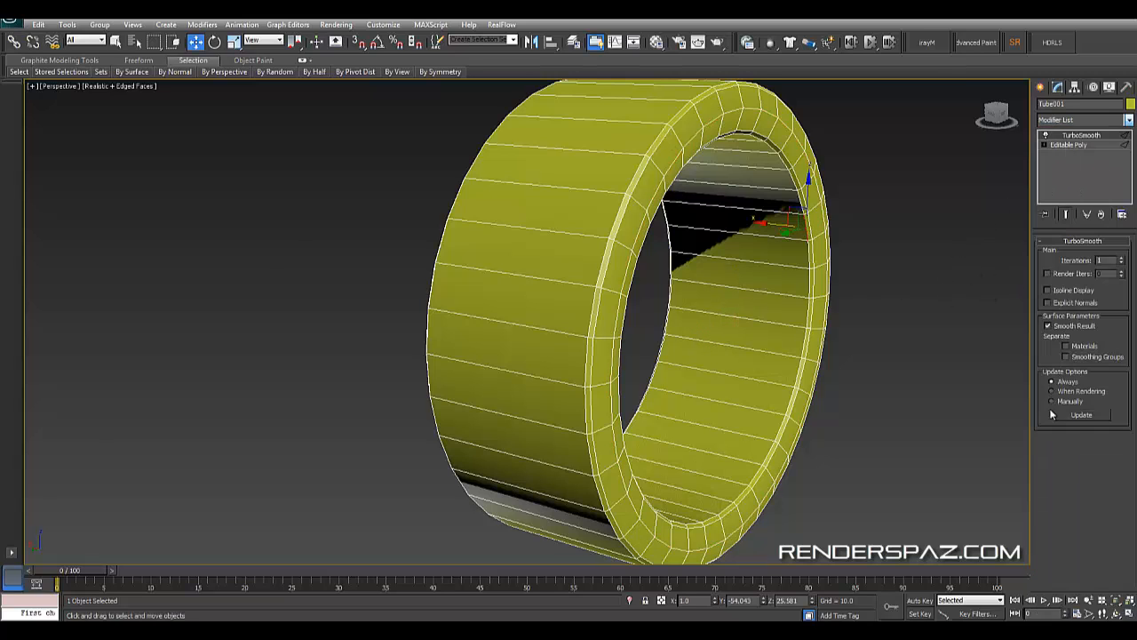
{"action": "left_click", "coordinate": [933, 311]}
{"action": "middle_click_drag", "start_coordinate": [919, 353], "coordinate": [777, 294], "text": "alt"}
{"action": "key", "text": "F4"}
{"action": "scroll", "coordinate": [777, 293], "scroll_direction": "up", "scroll_amount": 8}
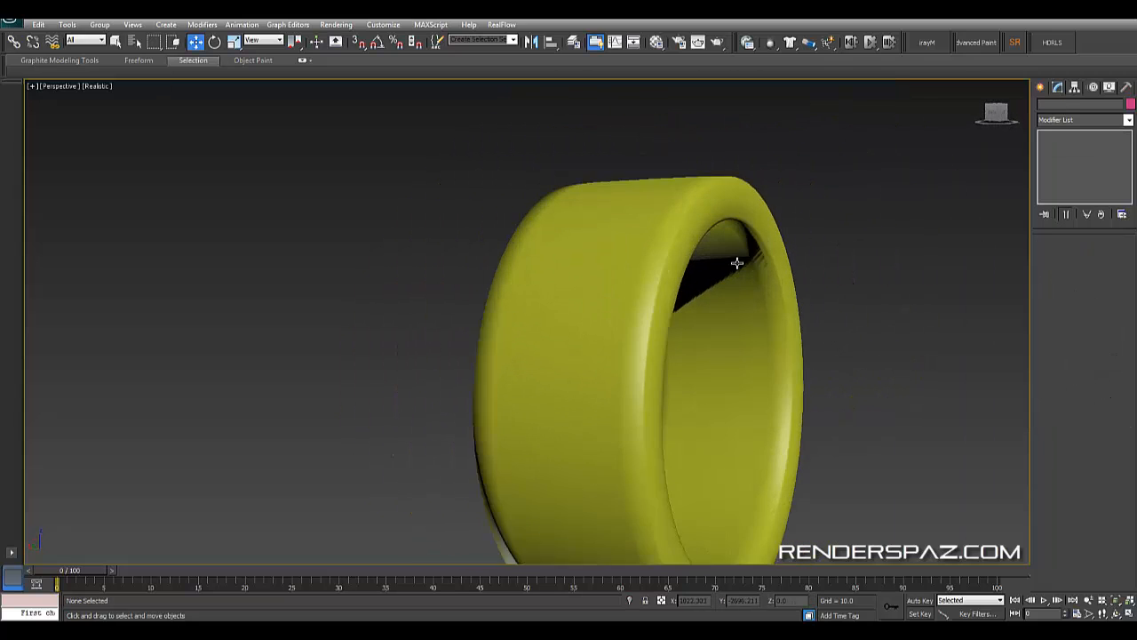
{"action": "key", "text": "F4"}
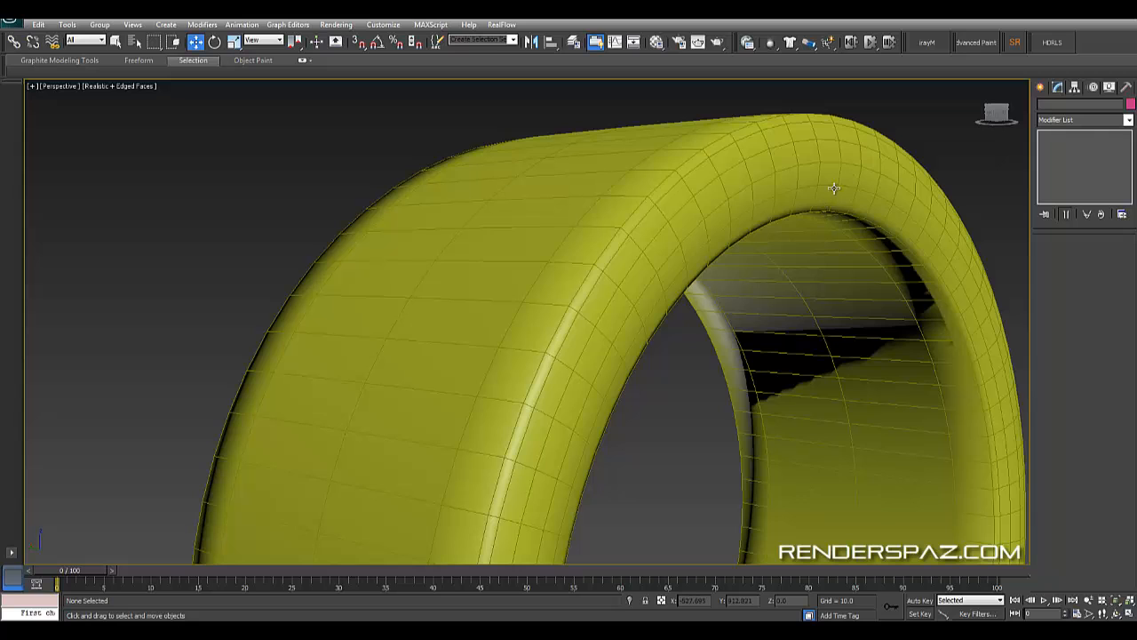
In the Editable Poly's edge mode, connect the radial edges between the front cap's middle loop and inner rim with a new loop
{"action": "left_click", "coordinate": [832, 187]}
{"action": "left_click", "coordinate": [1069, 145]}
{"action": "left_click", "coordinate": [1068, 255]}
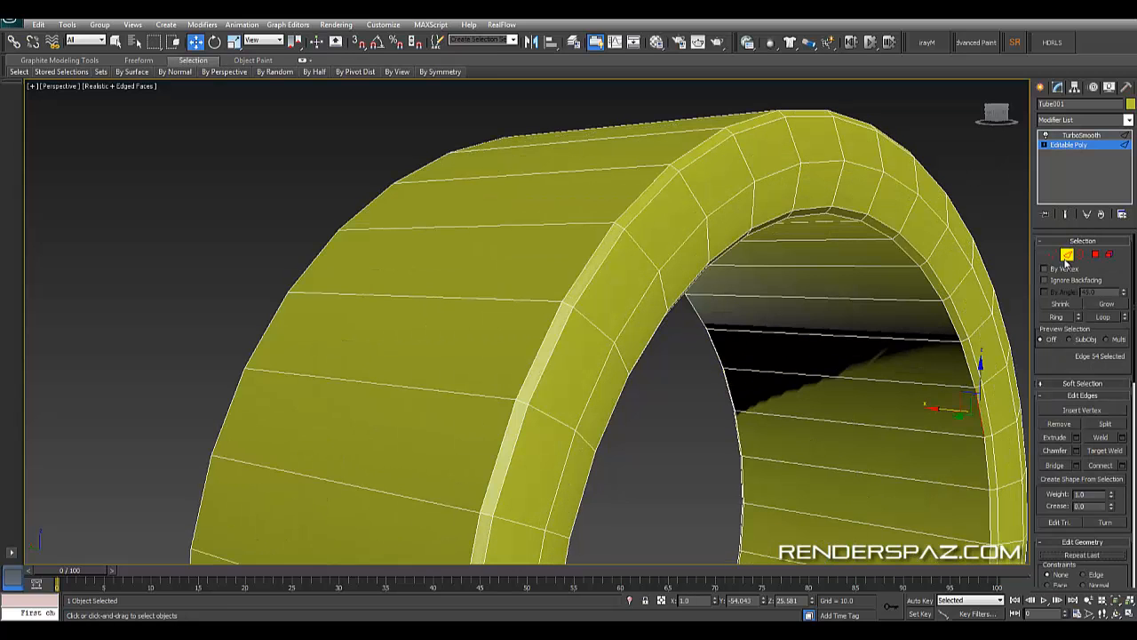
{"action": "left_click", "coordinate": [879, 204]}
{"action": "left_click", "coordinate": [1057, 317]}
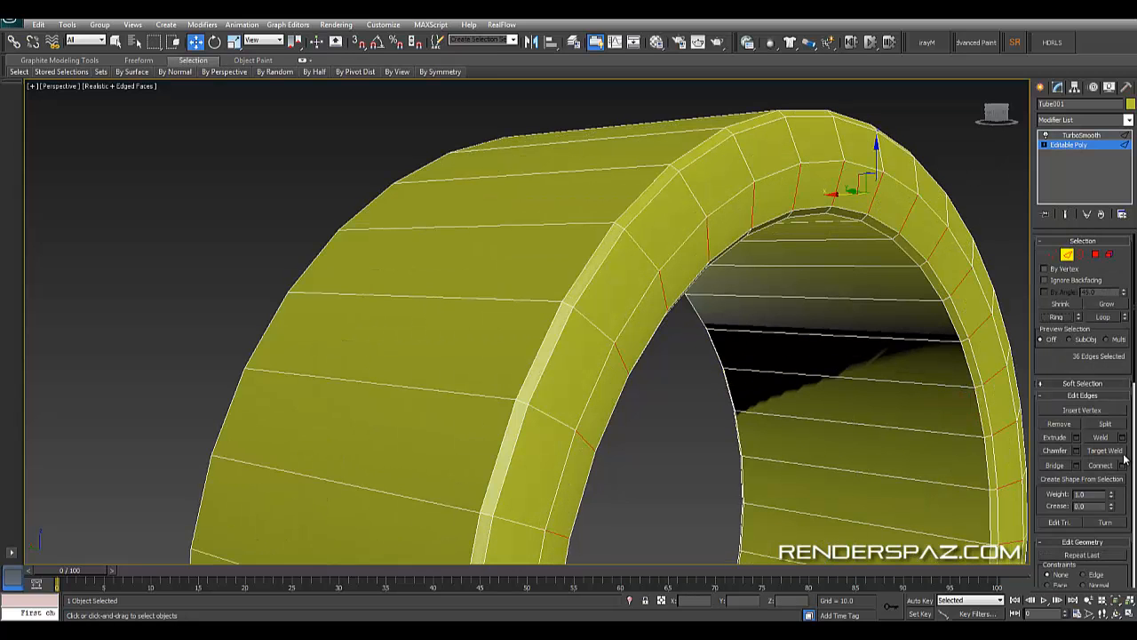
{"action": "left_click", "coordinate": [1111, 465]}
{"action": "mouse_move", "coordinate": [781, 362]}
{"action": "middle_mouse_down", "text": "alt"}
{"action": "mouse_move", "coordinate": [720, 461]}
{"action": "mouse_move", "coordinate": [766, 373]}
{"action": "middle_mouse_up", "text": "alt"}
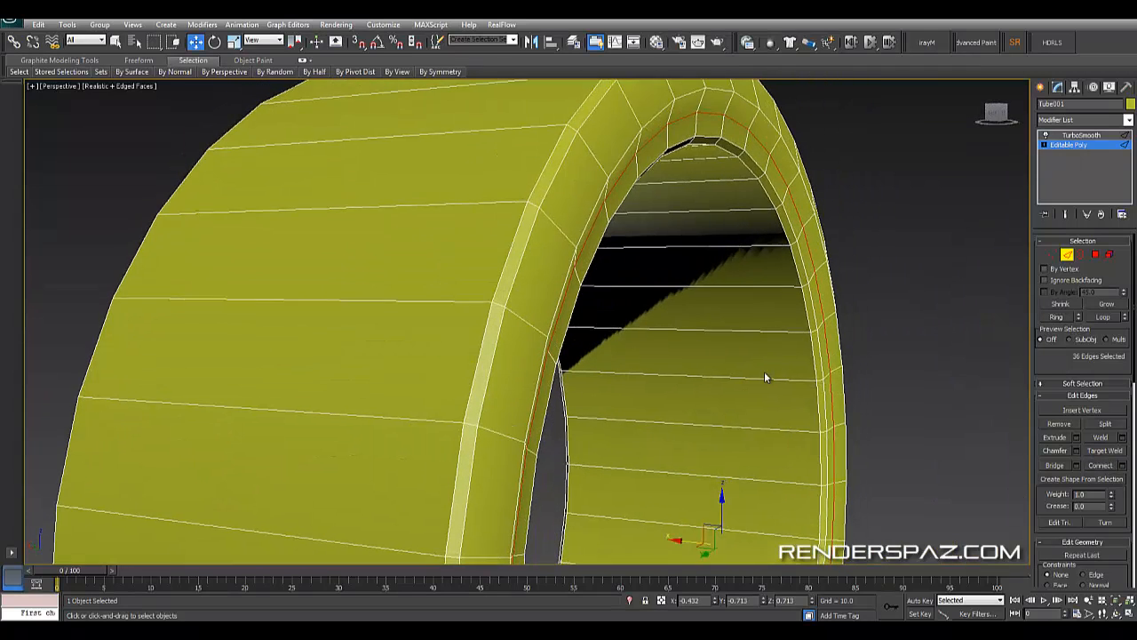
Chamfer the newly added edge loop near the inner rim by 0.412 and hide the edged faces to check the shape
{"action": "left_click", "coordinate": [1076, 451]}
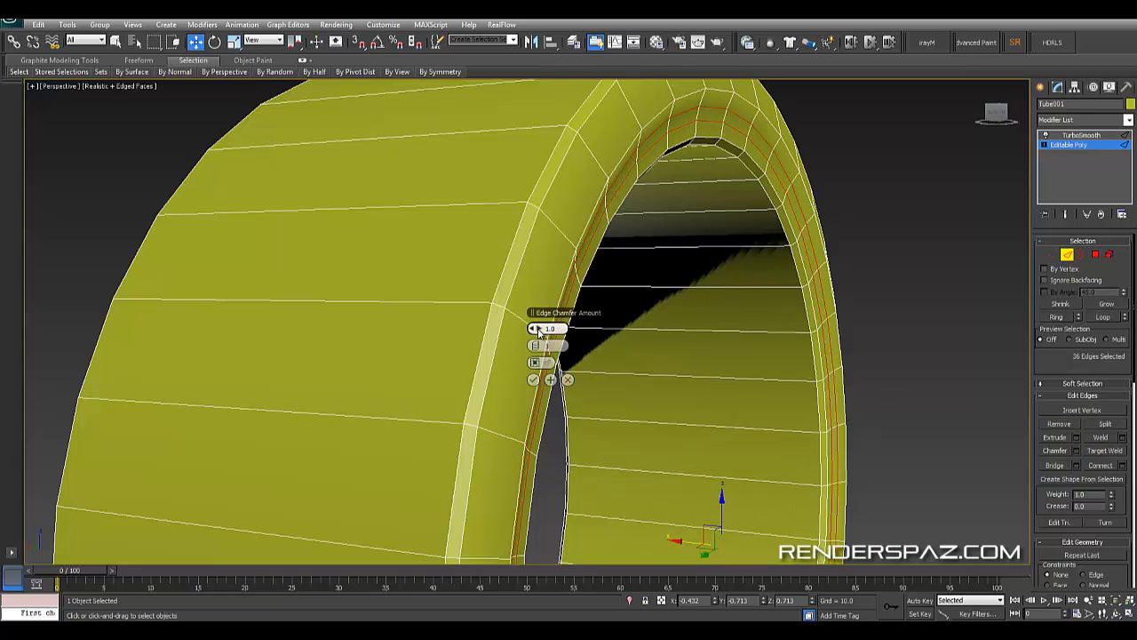
{"action": "left_click_drag", "start_coordinate": [539, 330], "coordinate": [540, 338]}
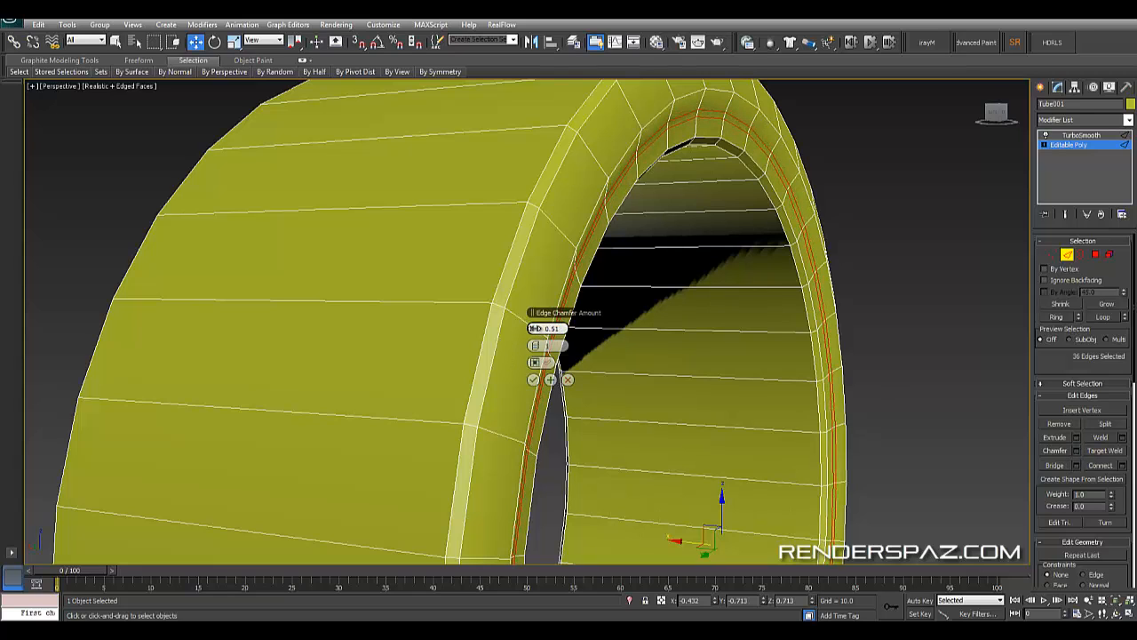
{"action": "left_click", "coordinate": [529, 382]}
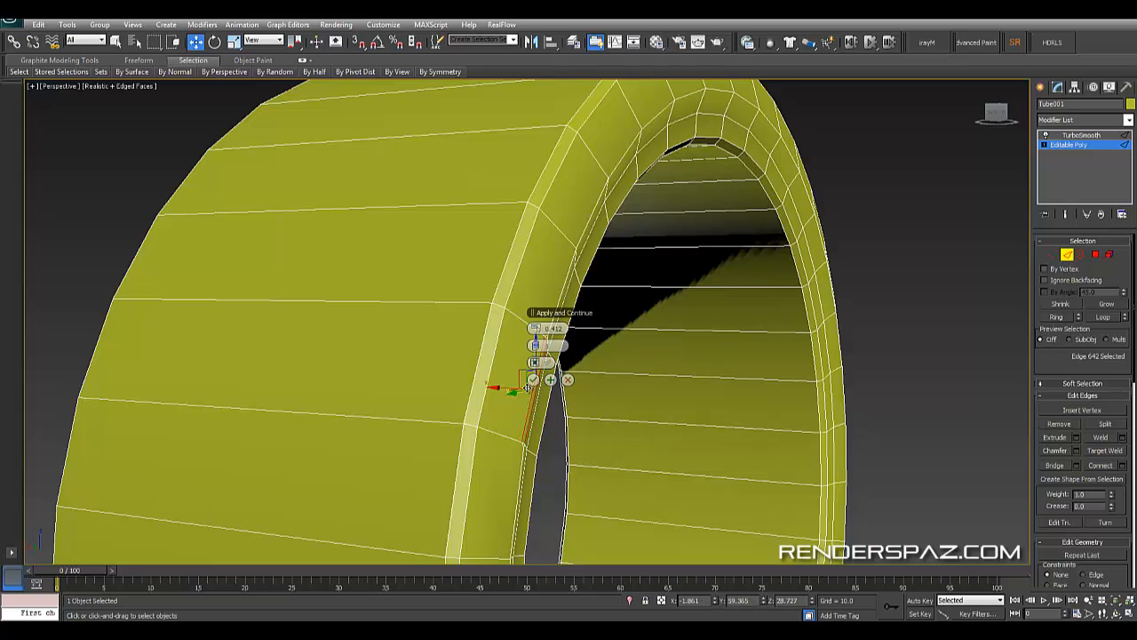
{"action": "left_click", "coordinate": [715, 114]}
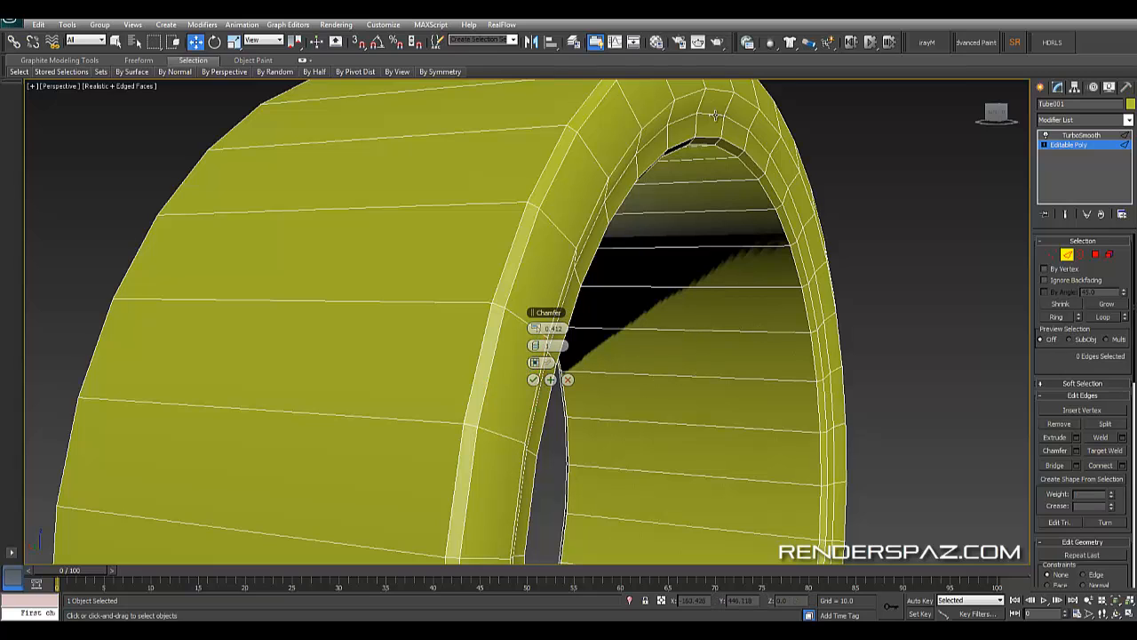
{"action": "left_click", "coordinate": [713, 116]}
{"action": "left_click", "coordinate": [1105, 318]}
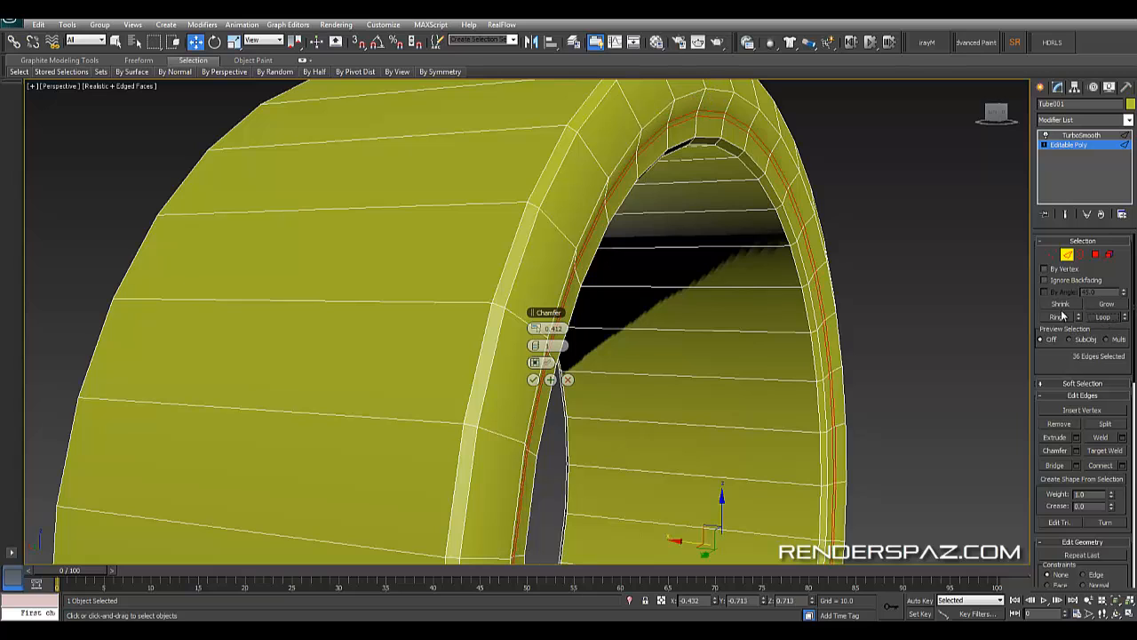
{"action": "left_click", "coordinate": [535, 386]}
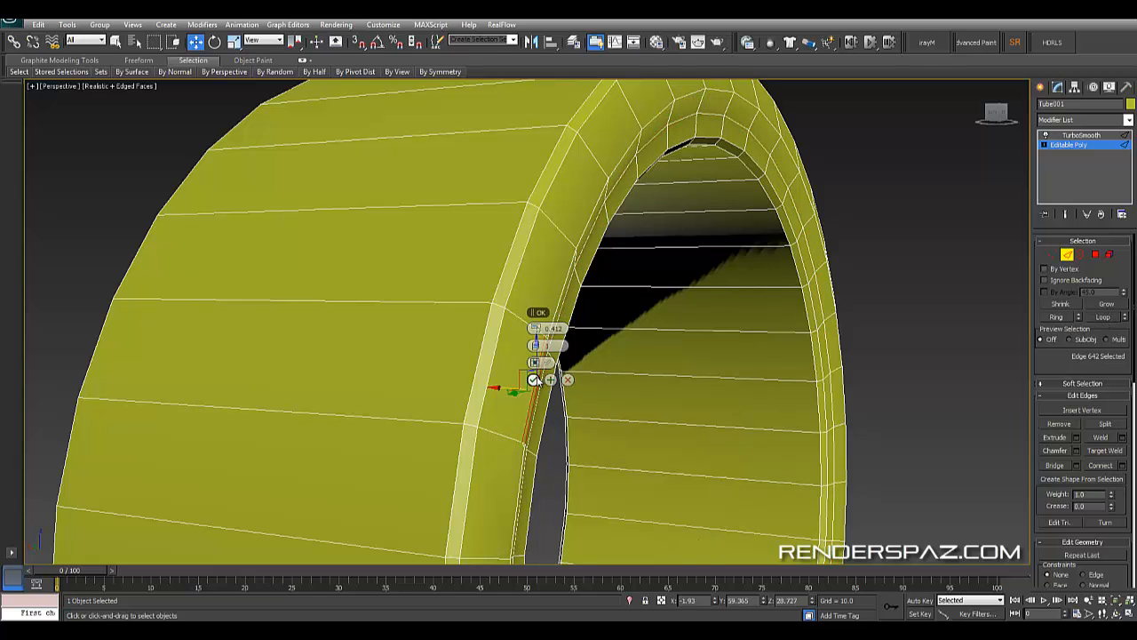
{"action": "left_click", "coordinate": [535, 380]}
{"action": "scroll", "coordinate": [767, 311], "scroll_direction": "down", "scroll_amount": 3}
{"action": "key", "text": "F4"}
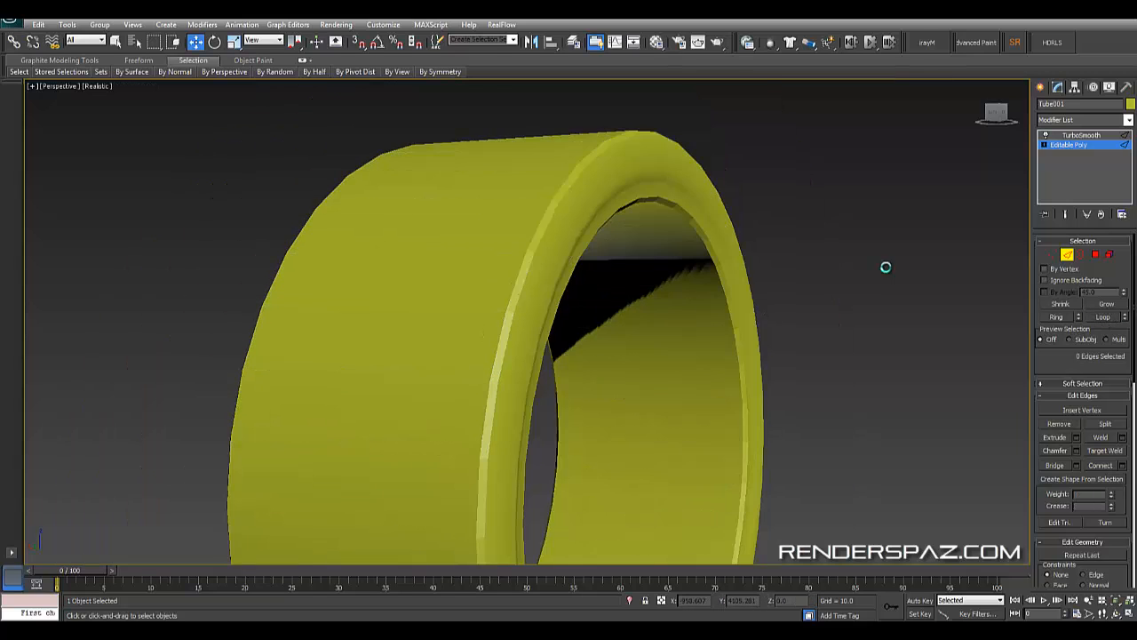
Show the TurboSmooth end result while in edge mode and inspect the smoothed inner rim with and without edged faces
{"action": "middle_click_drag", "start_coordinate": [886, 266], "coordinate": [800, 331], "text": "alt"}
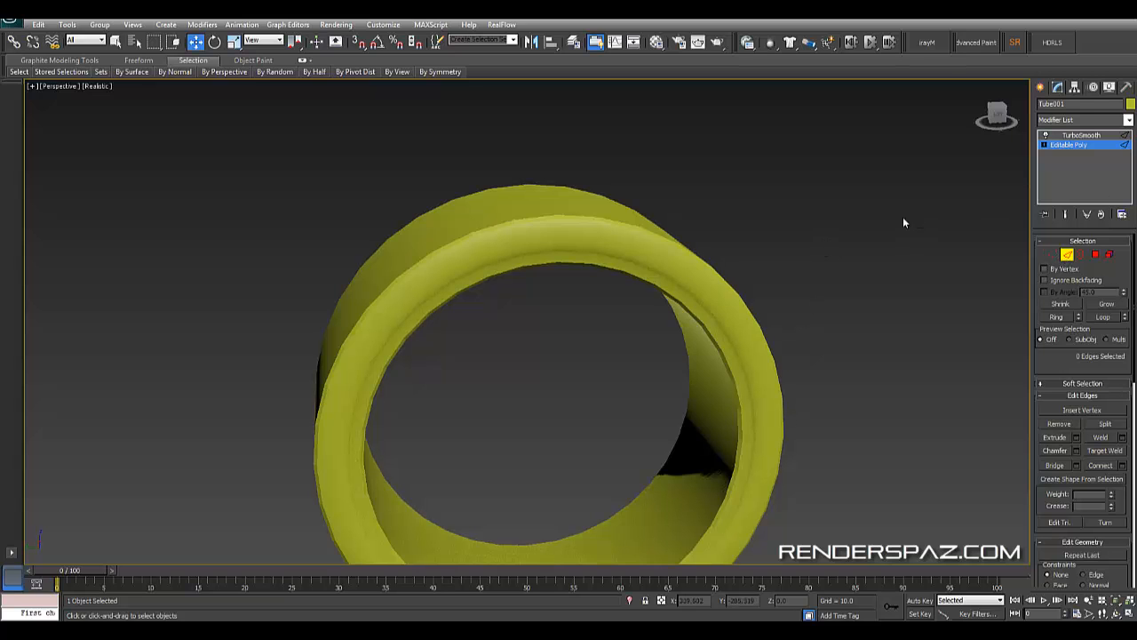
{"action": "left_click", "coordinate": [1065, 216]}
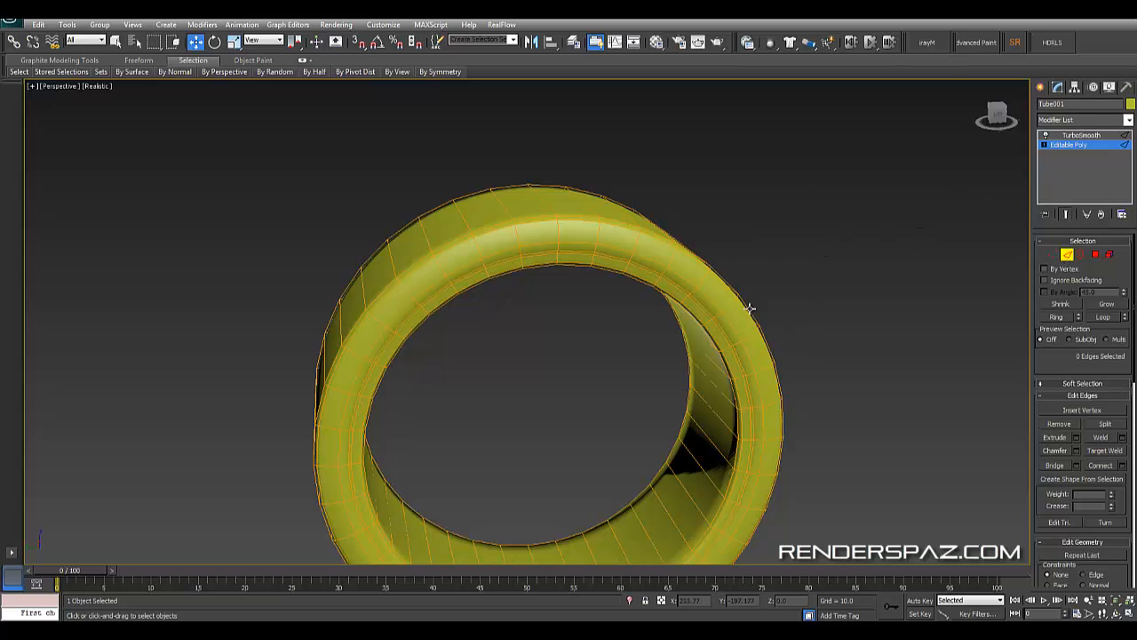
{"action": "middle_click_drag", "start_coordinate": [749, 309], "coordinate": [742, 344], "text": "alt"}
{"action": "scroll", "coordinate": [742, 344], "scroll_direction": "up", "scroll_amount": 3}
{"action": "key", "text": "F4"}
{"action": "key", "text": "F4"}
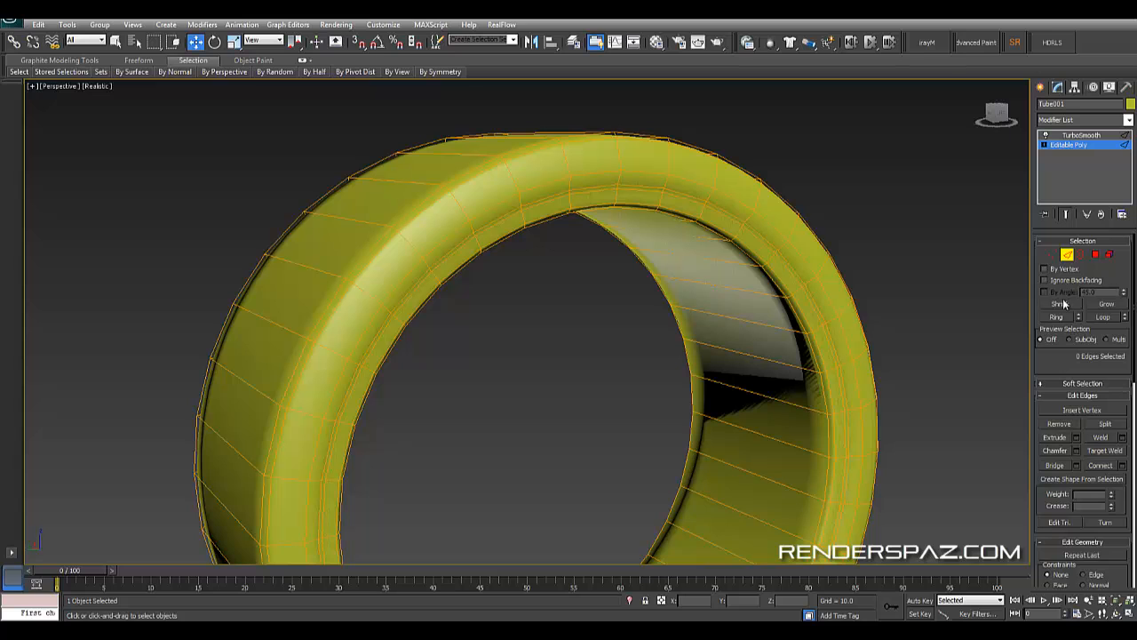
{"action": "middle_click_drag", "start_coordinate": [524, 153], "coordinate": [657, 167], "text": "alt"}
{"action": "left_click", "coordinate": [588, 154]}
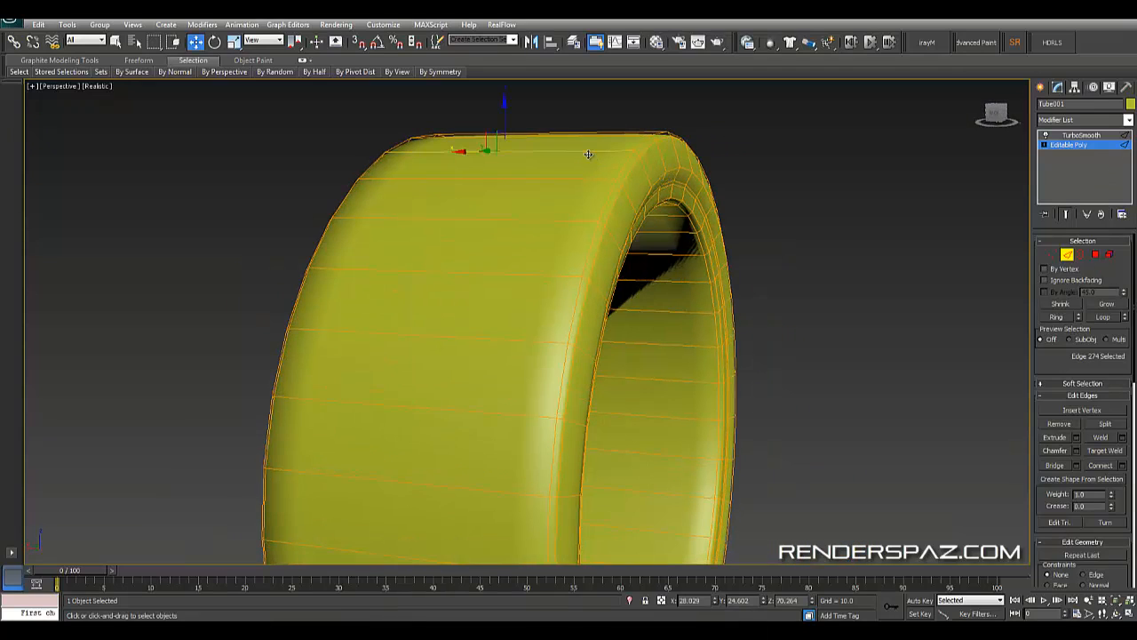
{"action": "left_click", "coordinate": [1055, 318]}
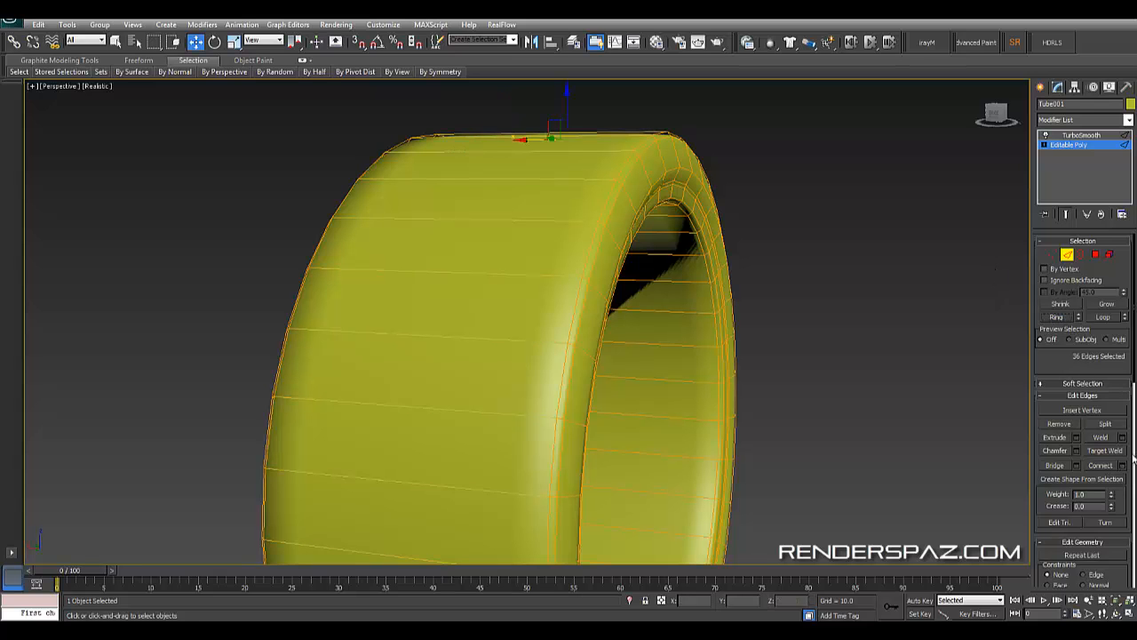
{"action": "middle_click_drag", "start_coordinate": [700, 337], "coordinate": [545, 257], "text": "alt"}
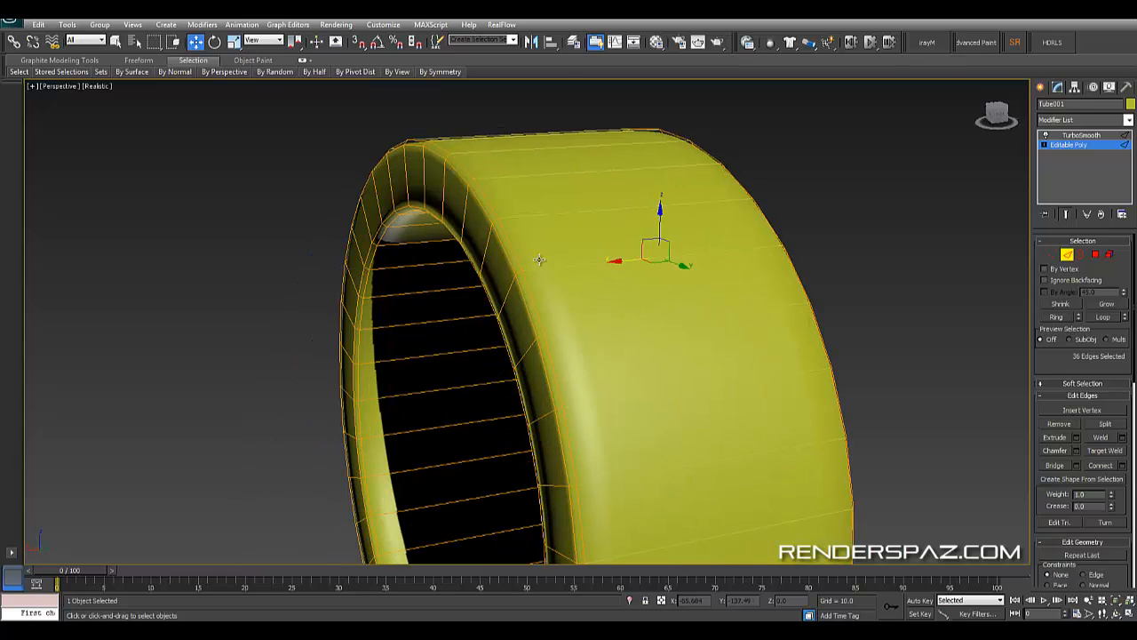
{"action": "left_click", "coordinate": [421, 177]}
{"action": "left_click", "coordinate": [423, 173]}
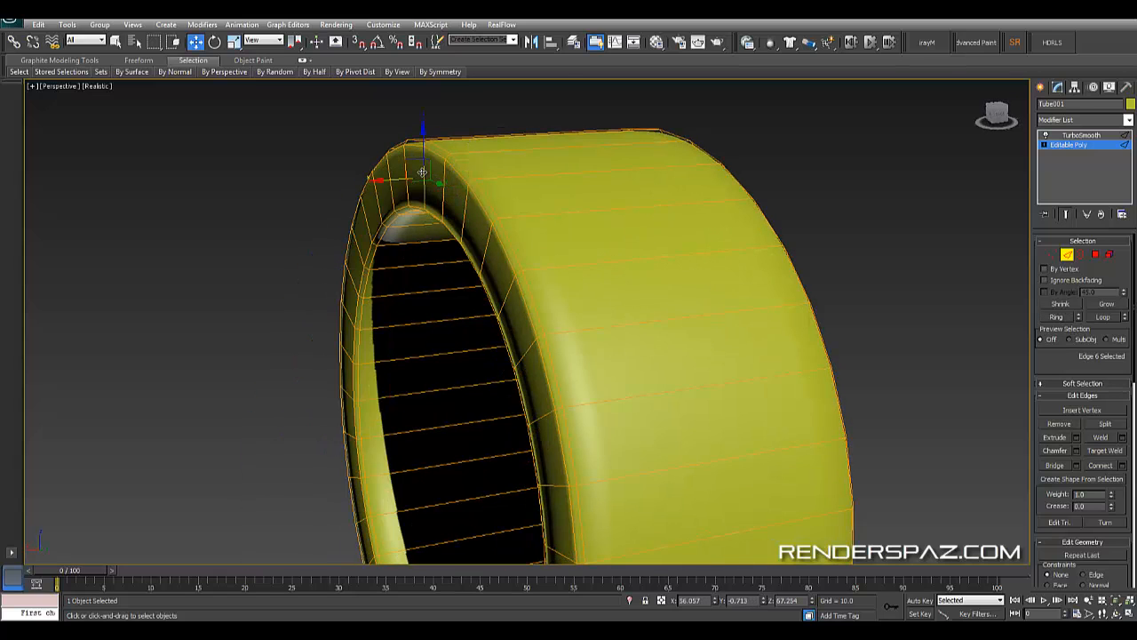
{"action": "left_click", "coordinate": [1053, 317]}
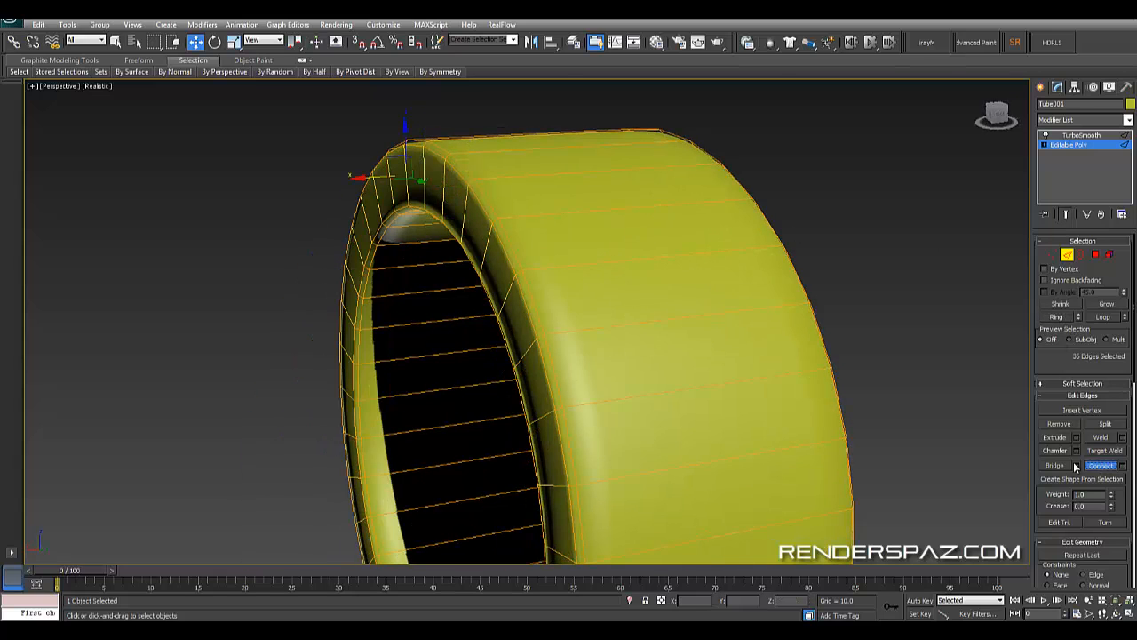
{"action": "middle_click_drag", "start_coordinate": [587, 329], "coordinate": [487, 397], "text": "alt"}
{"action": "left_click_drag", "start_coordinate": [478, 381], "coordinate": [474, 380]}
{"action": "left_click", "coordinate": [418, 345]}
{"action": "scroll", "coordinate": [635, 236], "scroll_direction": "down", "scroll_amount": 3}
{"action": "scroll", "coordinate": [634, 237], "scroll_direction": "down", "scroll_amount": 2}
{"action": "middle_click_drag", "start_coordinate": [634, 236], "coordinate": [823, 269], "text": "alt"}
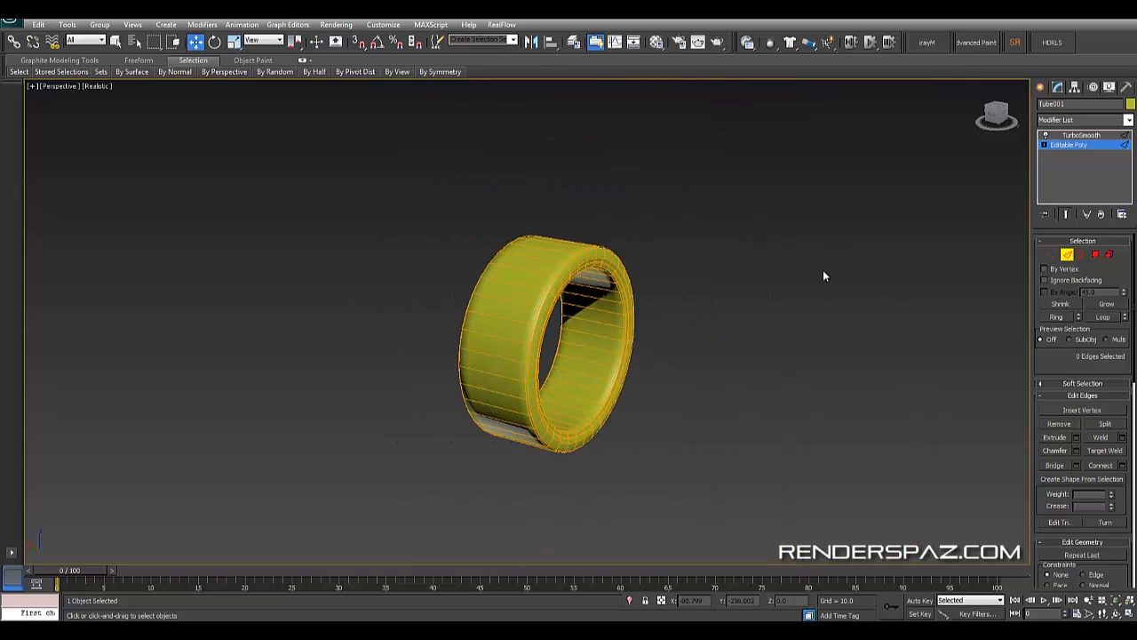
Ring-select the cross edges on the tube's outer wall and connect them with 2 segments and a pinch of 59
{"action": "scroll", "coordinate": [696, 272], "scroll_direction": "up", "scroll_amount": 5}
{"action": "middle_click_drag", "start_coordinate": [695, 272], "coordinate": [646, 224], "text": "alt"}
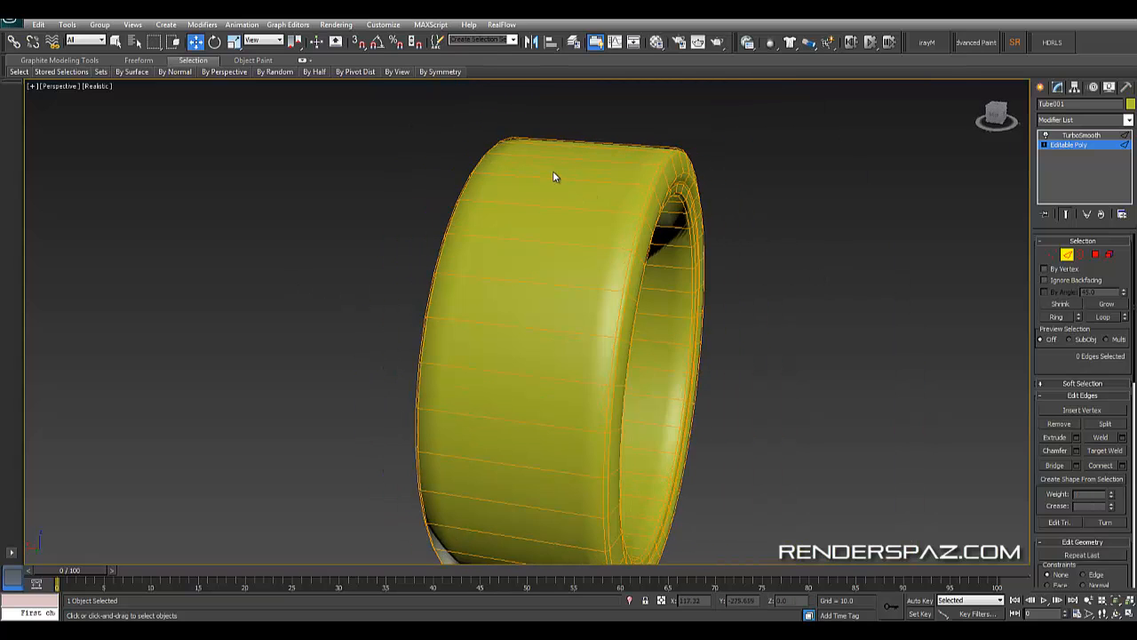
{"action": "left_click", "coordinate": [598, 183]}
{"action": "left_click", "coordinate": [1057, 317]}
{"action": "left_click", "coordinate": [1110, 467]}
{"action": "key", "text": "ctrl+z"}
{"action": "left_click", "coordinate": [1126, 465]}
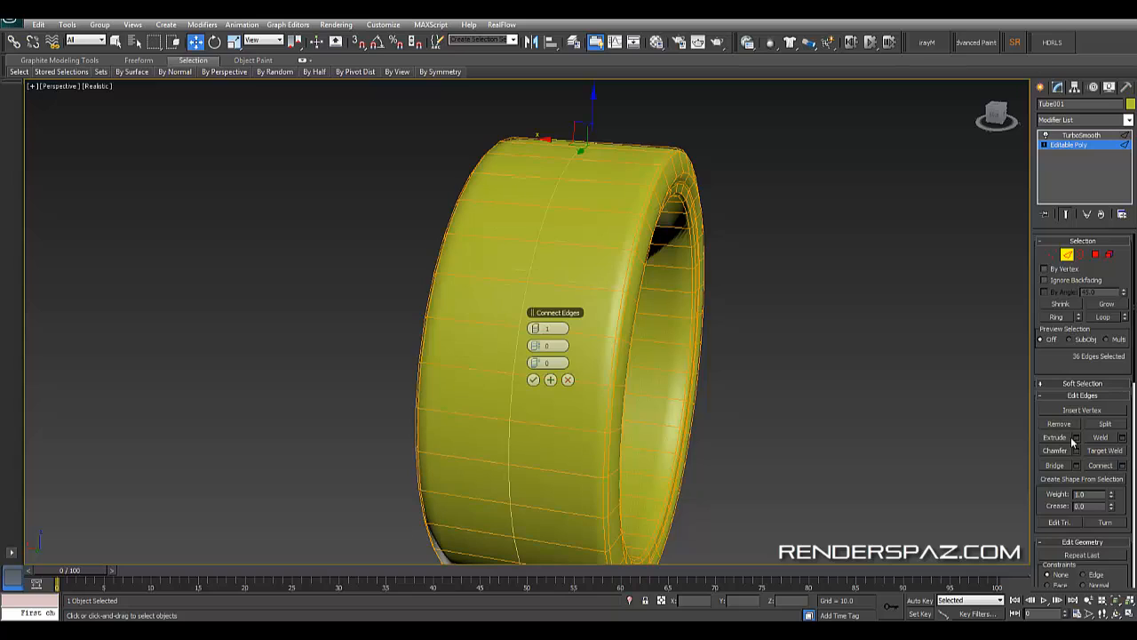
{"action": "left_click", "coordinate": [540, 329]}
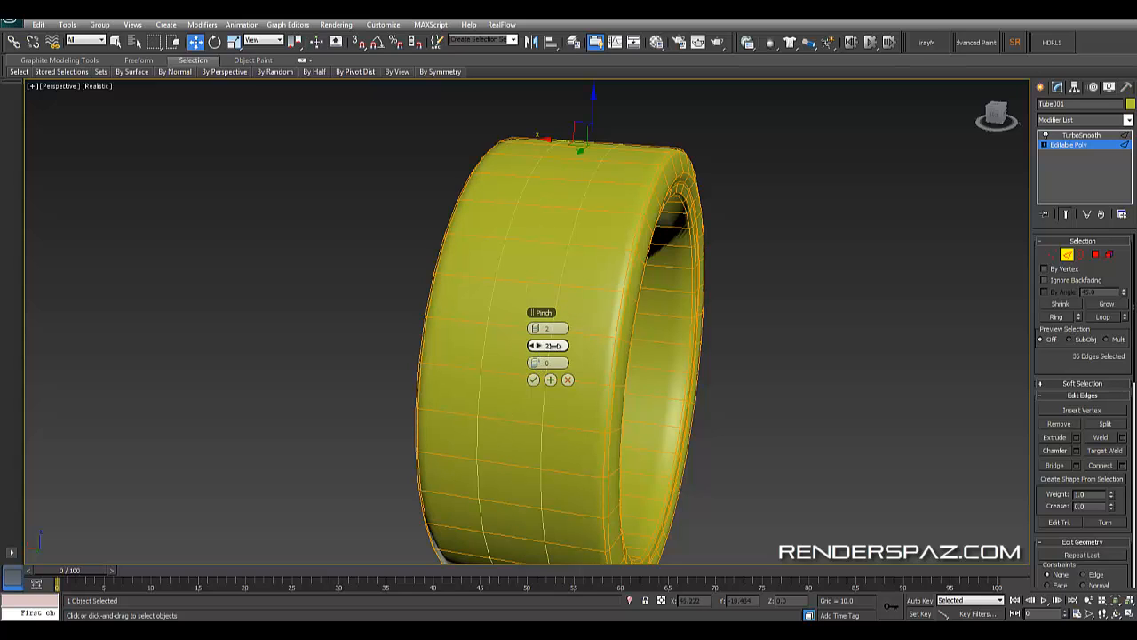
{"action": "left_click_drag", "start_coordinate": [536, 345], "coordinate": [676, 370]}
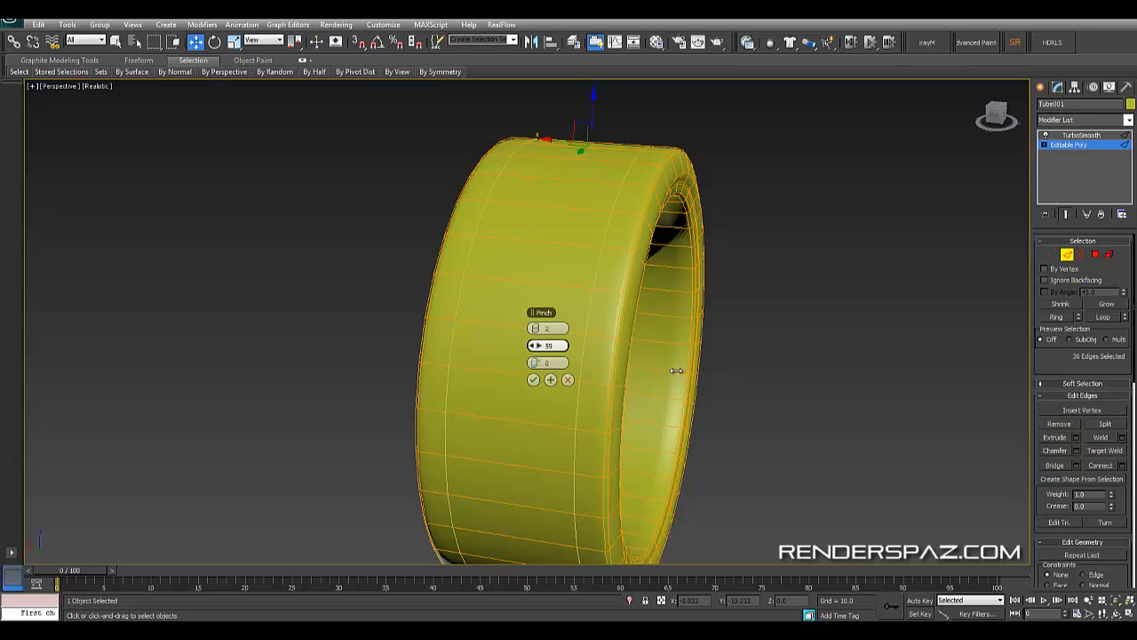
{"action": "left_click", "coordinate": [533, 379]}
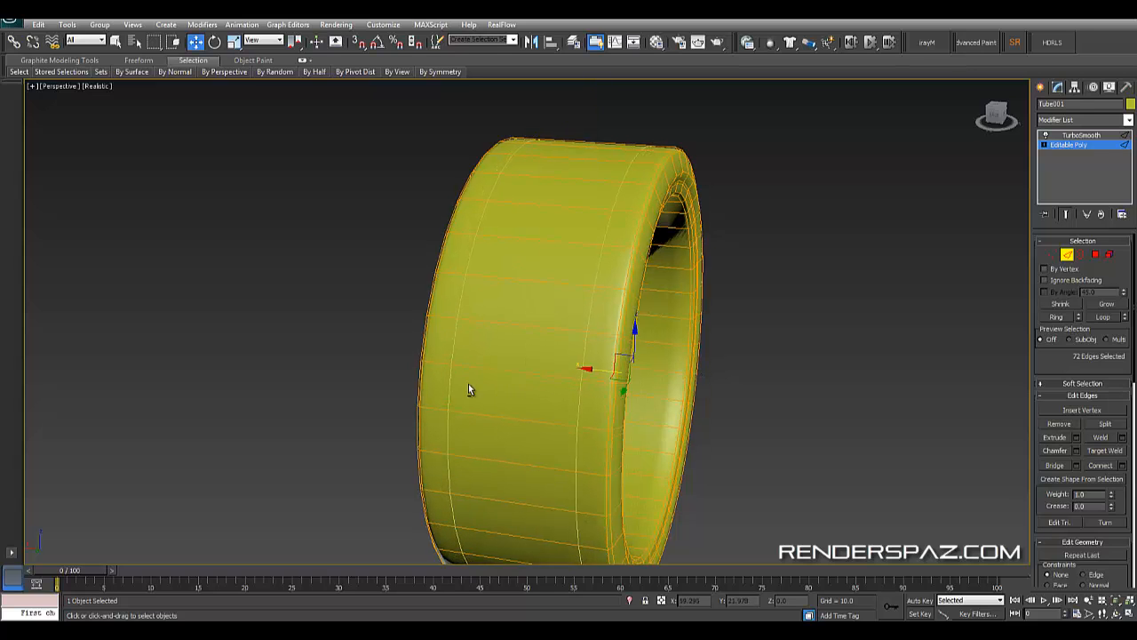
Uniformly scale the two new outer-wall edge loops up to 104%, reduce them by scaling to 98%, and deselect them
{"action": "middle_click_drag", "start_coordinate": [469, 384], "coordinate": [493, 350], "text": "alt"}
{"action": "left_click", "coordinate": [234, 42]}
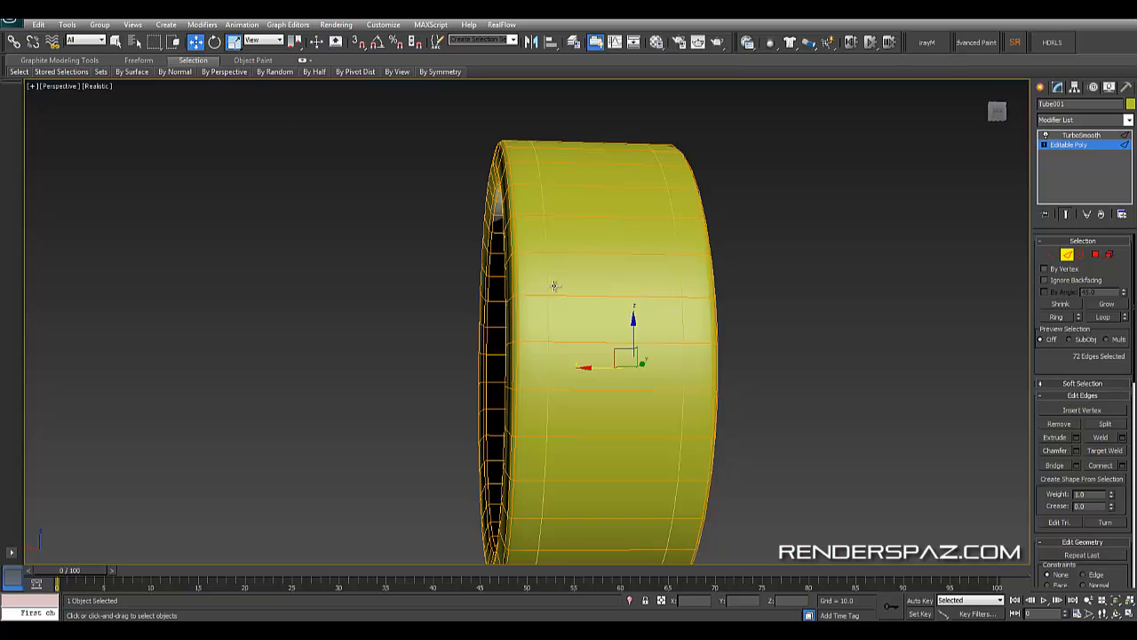
{"action": "left_click_drag", "start_coordinate": [626, 377], "coordinate": [624, 374]}
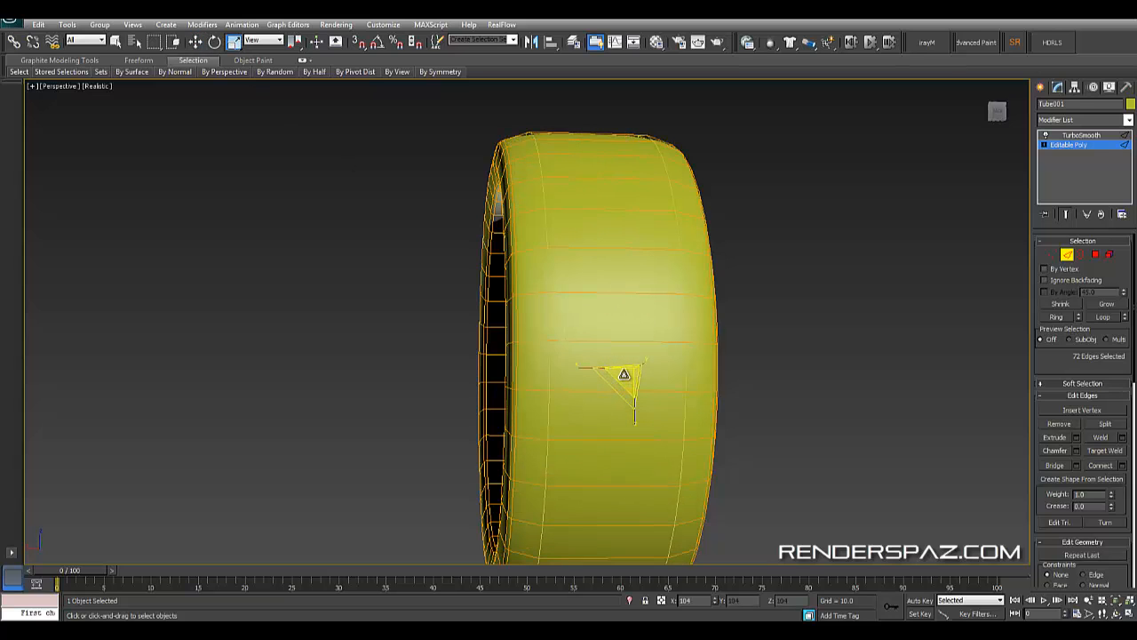
{"action": "mouse_move", "coordinate": [624, 374]}
{"action": "middle_mouse_down", "text": "alt"}
{"action": "mouse_move", "coordinate": [703, 376]}
{"action": "mouse_move", "coordinate": [613, 383]}
{"action": "middle_mouse_up", "text": "alt"}
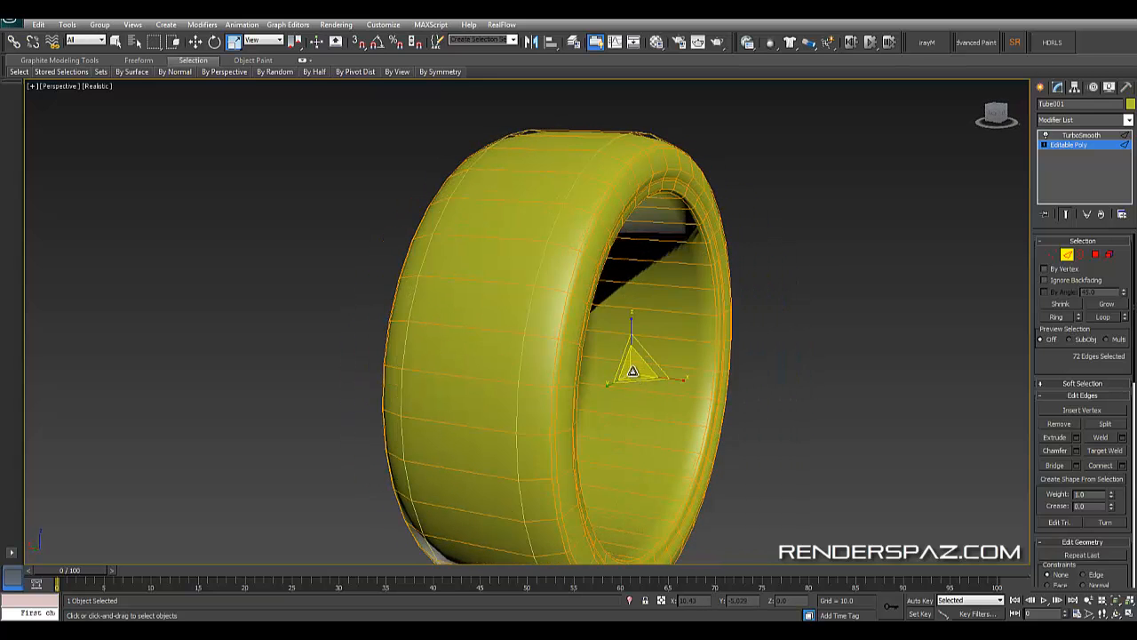
{"action": "left_click_drag", "start_coordinate": [632, 371], "coordinate": [640, 373]}
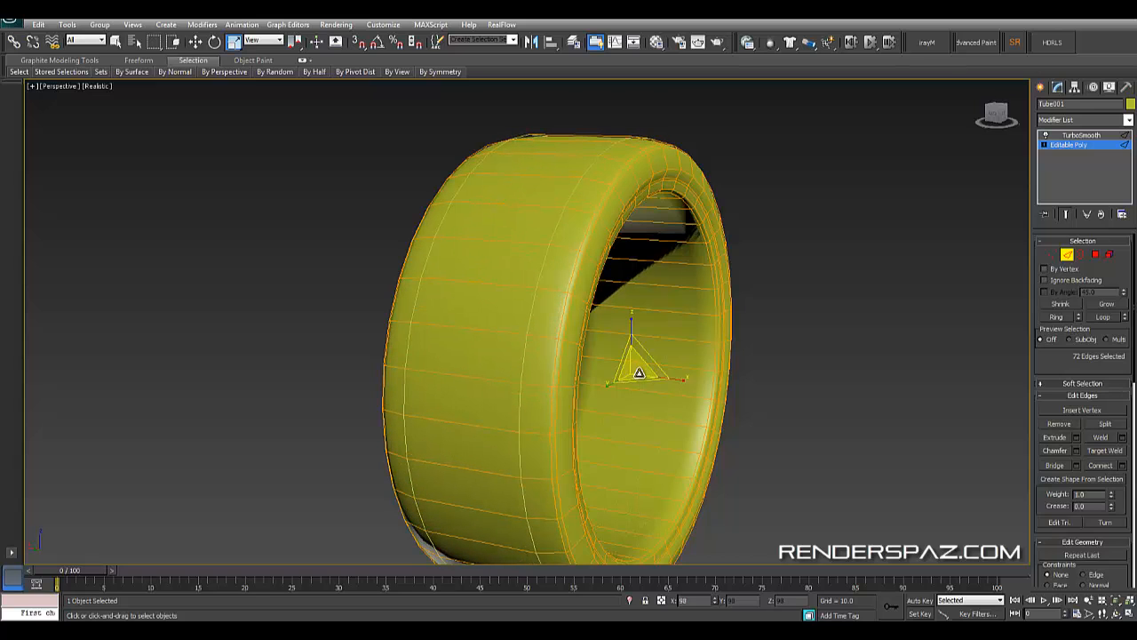
{"action": "left_click", "coordinate": [842, 313]}
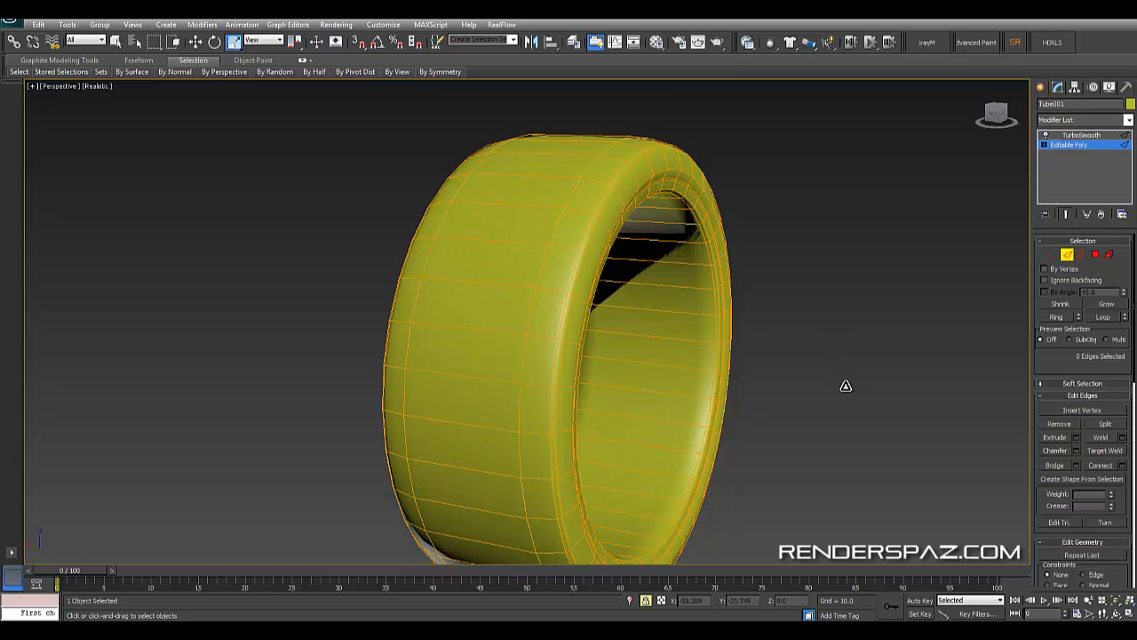
Leave edge mode and examine the smoothed tube from several angles, briefly checking its edge cage in the Editable Poly
{"action": "left_click", "coordinate": [1067, 255]}
{"action": "middle_click_drag", "start_coordinate": [839, 277], "coordinate": [543, 317], "text": "alt"}
{"action": "scroll", "coordinate": [569, 320], "scroll_direction": "up", "scroll_amount": 3}
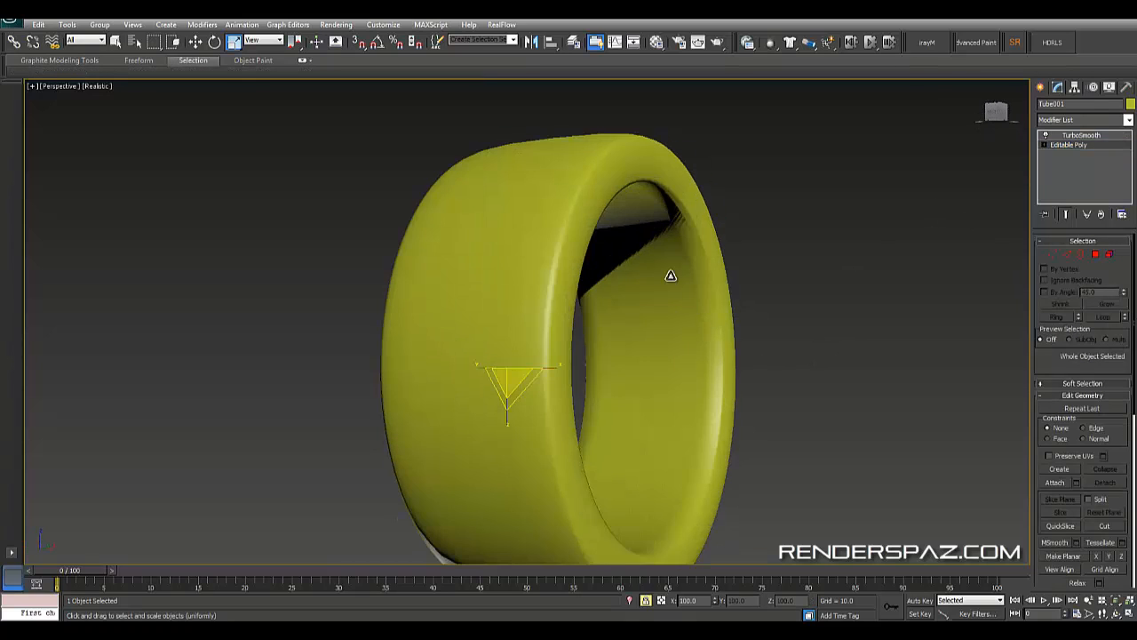
{"action": "middle_click_drag", "start_coordinate": [670, 274], "coordinate": [713, 472], "text": "alt"}
{"action": "scroll", "coordinate": [929, 329], "scroll_direction": "up", "scroll_amount": 2}
{"action": "middle_click_drag", "start_coordinate": [670, 374], "coordinate": [690, 404], "text": "alt"}
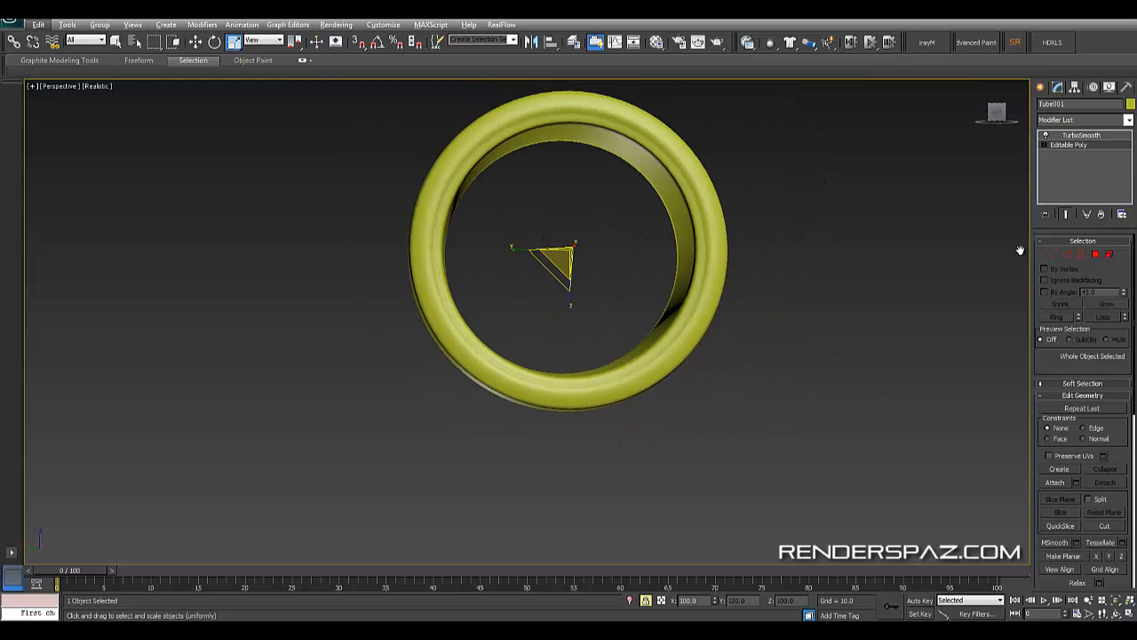
{"action": "left_click", "coordinate": [1069, 145]}
{"action": "key", "text": "2"}
{"action": "key", "text": "F4"}
{"action": "middle_click_drag", "start_coordinate": [708, 293], "coordinate": [708, 378], "text": "alt"}
{"action": "key", "text": "F4"}
{"action": "left_click", "coordinate": [1070, 255]}
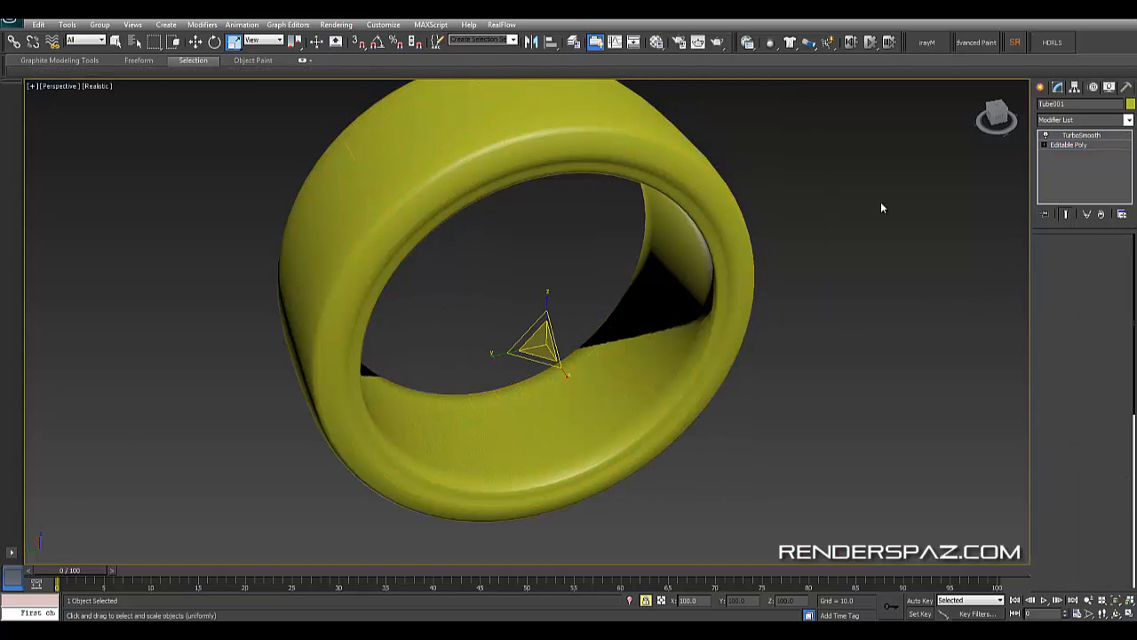
Switch to the Move tool, open the Material Editor, and open the material type choice for the 01 - Default material
{"action": "middle_click_drag", "start_coordinate": [873, 333], "coordinate": [983, 298]}
{"action": "left_click", "coordinate": [195, 42]}
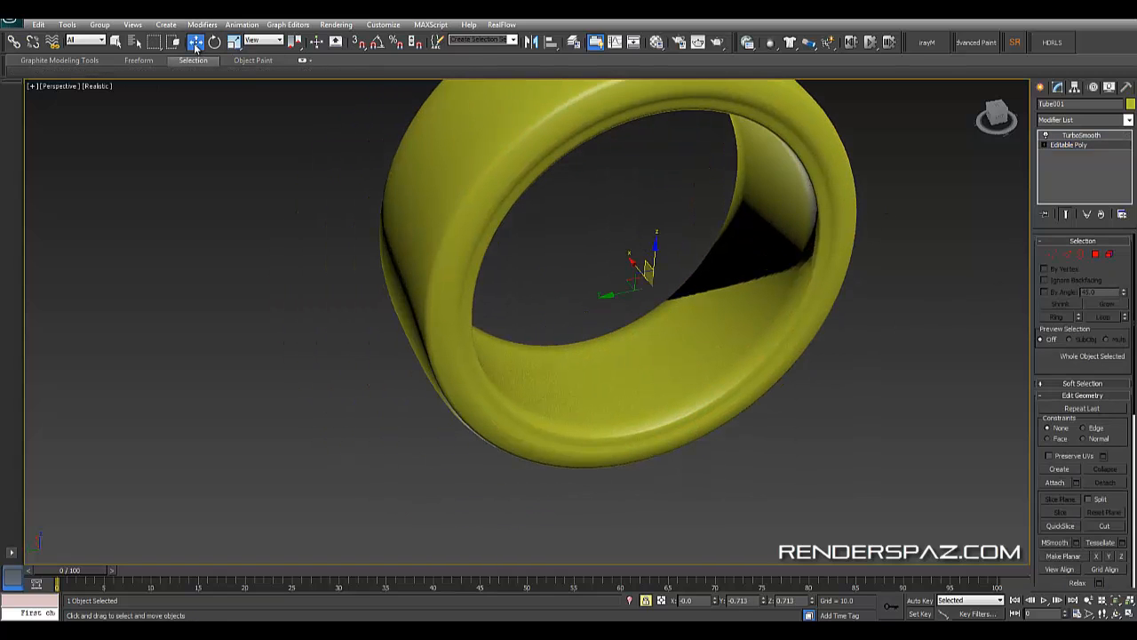
{"action": "middle_click_drag", "start_coordinate": [303, 262], "coordinate": [236, 301]}
{"action": "scroll", "coordinate": [236, 301], "scroll_direction": "down", "scroll_amount": 3}
{"action": "middle_click_drag", "start_coordinate": [236, 302], "coordinate": [700, 386], "text": "alt"}
{"action": "key", "text": "m"}
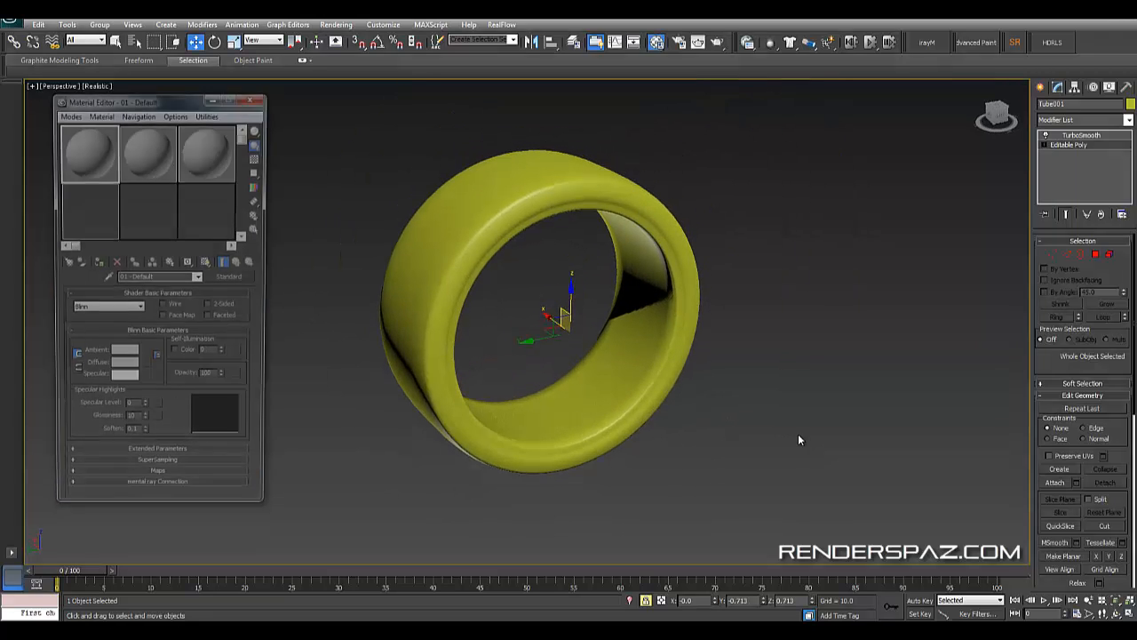
{"action": "left_click", "coordinate": [234, 279]}
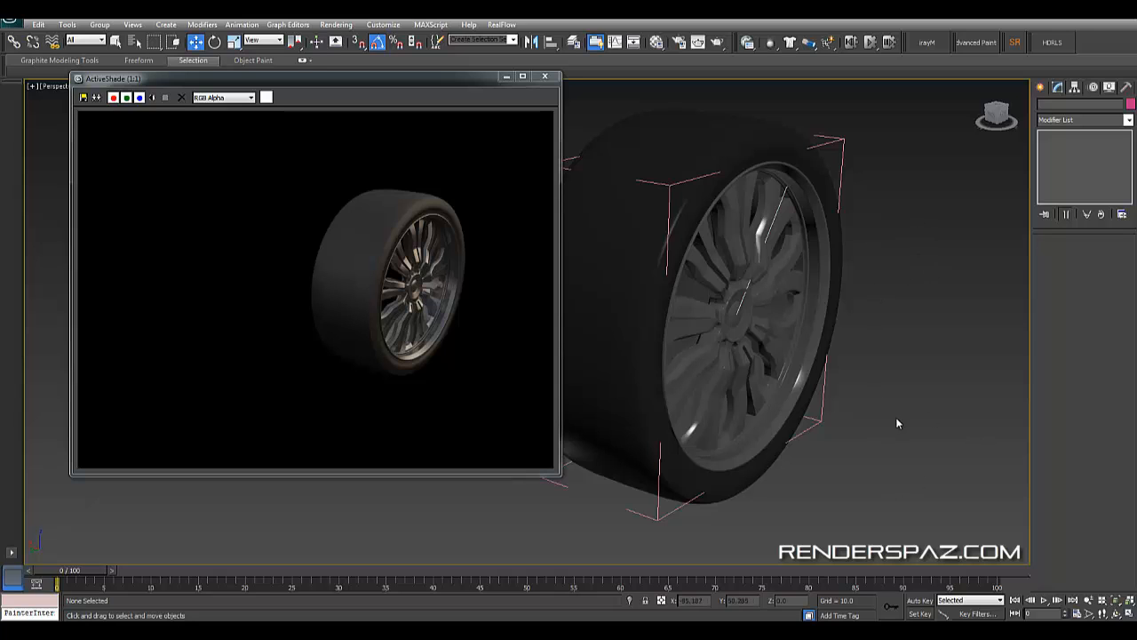
Select the tire beside the ActiveShade render and pick its outer shell in the Editable Poly's element mode
{"action": "middle_click_drag", "start_coordinate": [852, 445], "coordinate": [871, 501], "text": "alt"}
{"action": "middle_click_drag", "start_coordinate": [925, 439], "coordinate": [997, 407], "text": "alt"}
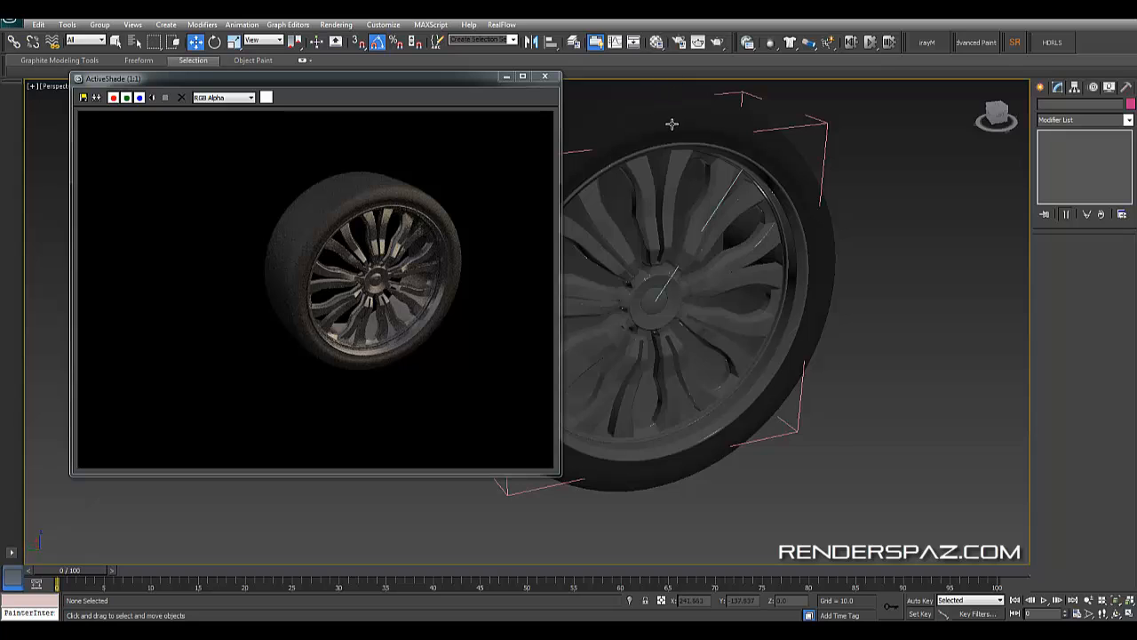
{"action": "middle_click_drag", "start_coordinate": [673, 122], "coordinate": [719, 195], "text": "alt"}
{"action": "left_click", "coordinate": [719, 196]}
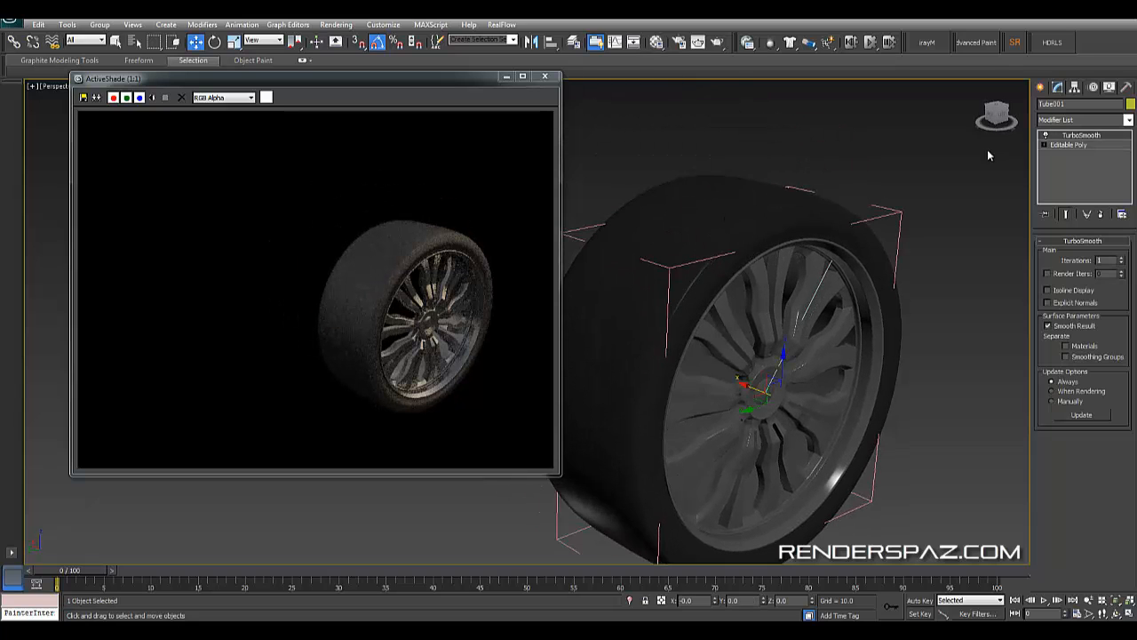
{"action": "left_click", "coordinate": [1071, 144]}
{"action": "left_click", "coordinate": [1110, 254]}
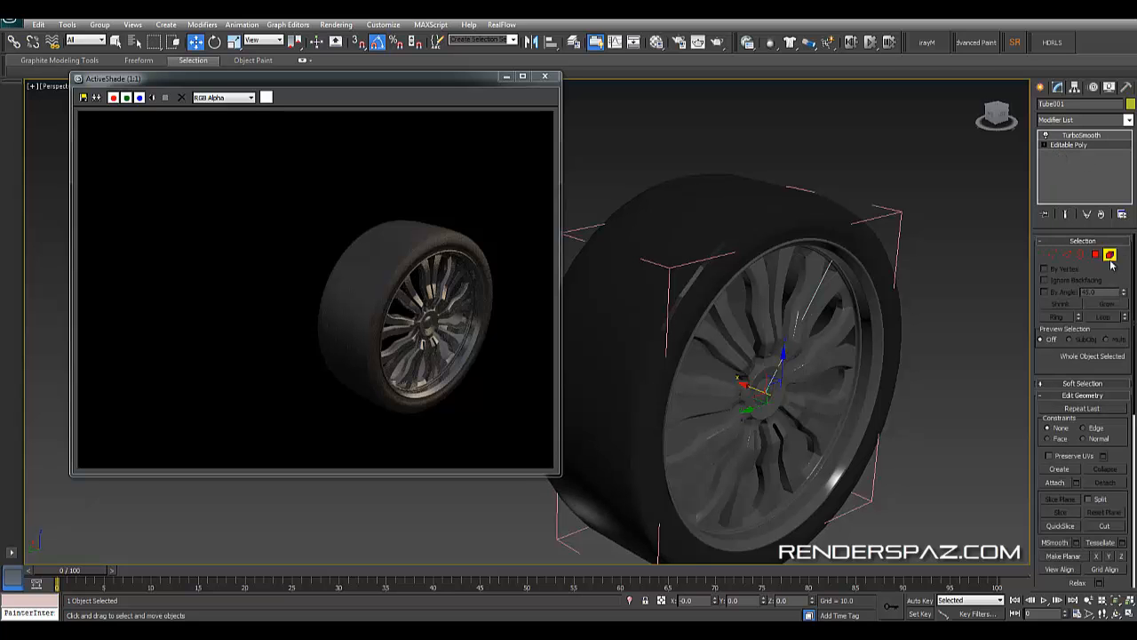
{"action": "left_click", "coordinate": [663, 211]}
{"action": "middle_click_drag", "start_coordinate": [688, 367], "coordinate": [746, 382], "text": "alt"}
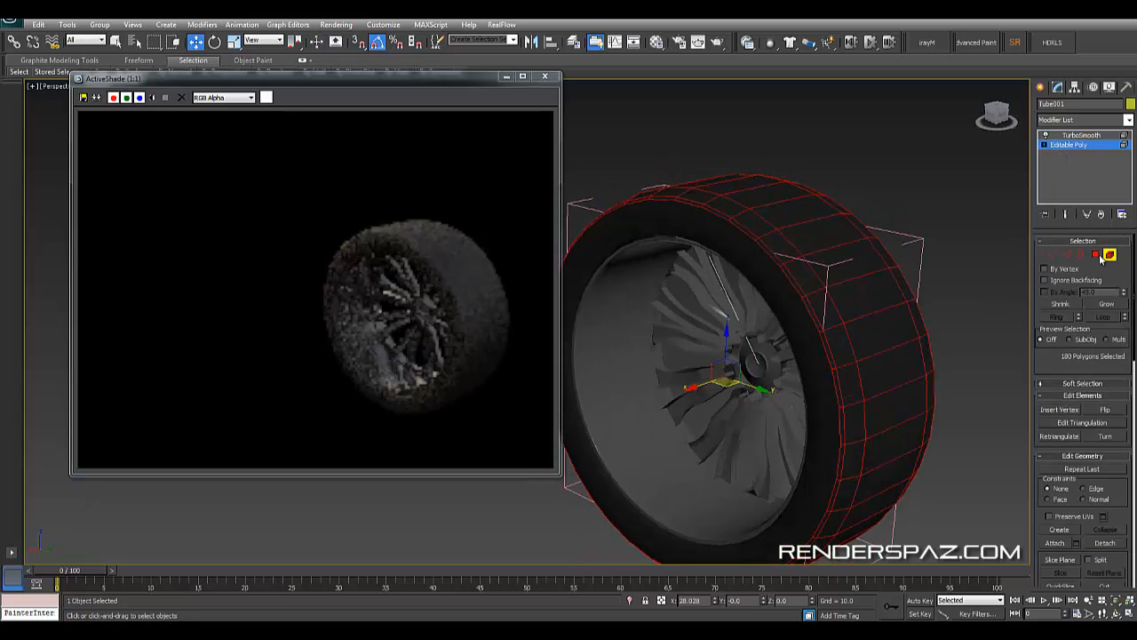
In polygon mode, select a strip of three adjacent polygons across the tire's tread
{"action": "left_click", "coordinate": [815, 233]}
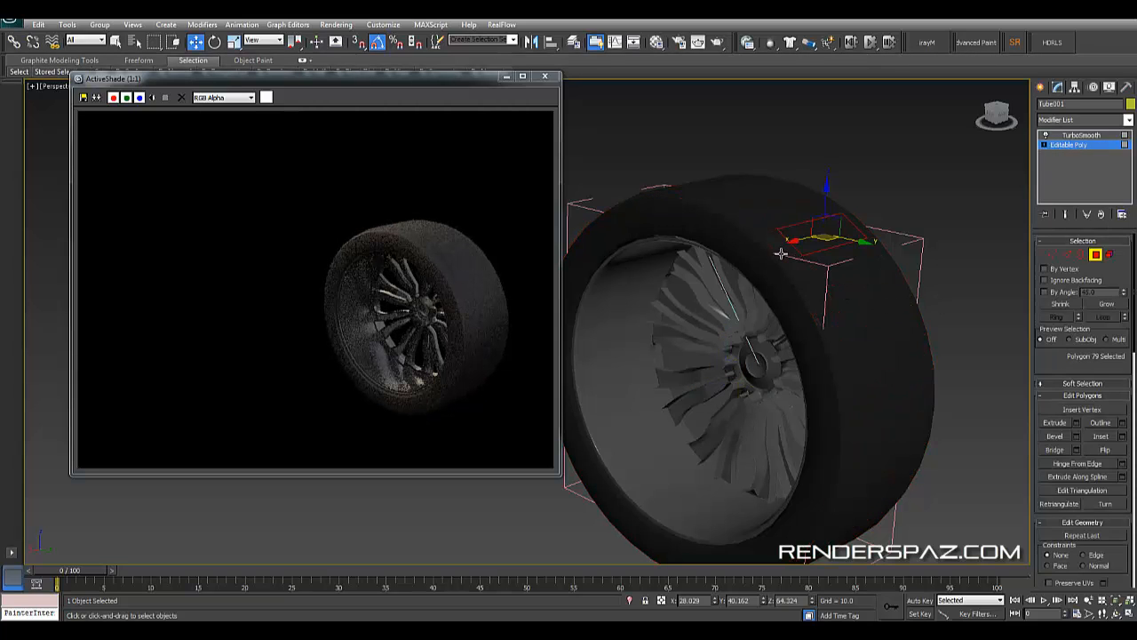
{"action": "left_click", "coordinate": [843, 232], "text": "ctrl"}
{"action": "left_click", "coordinate": [859, 240], "text": "ctrl"}
{"action": "middle_click_drag", "start_coordinate": [858, 242], "coordinate": [875, 293], "text": "alt"}
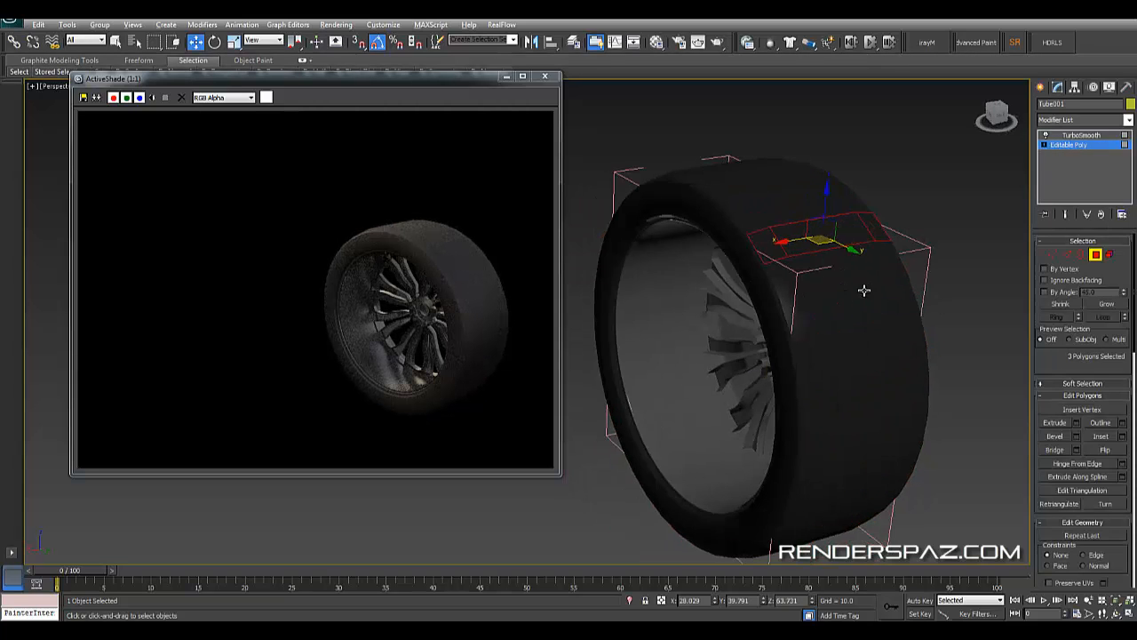
Select the rings of cross edges around the tire's outer surface and convert them to a polygon selection
{"action": "left_click", "coordinate": [1067, 255]}
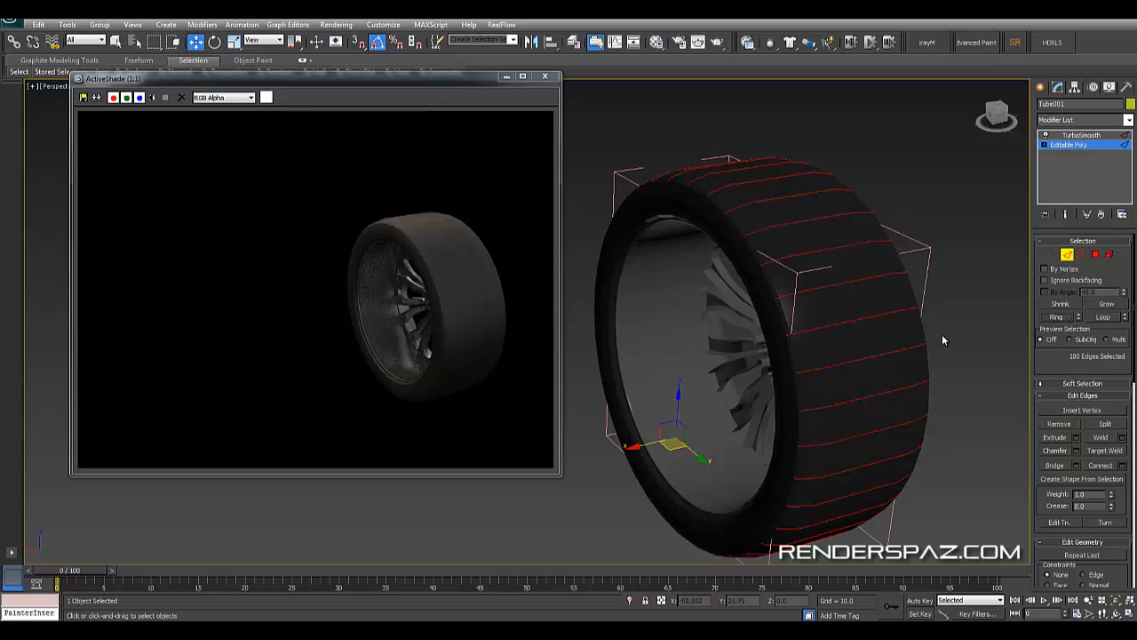
{"action": "middle_click_drag", "start_coordinate": [942, 334], "coordinate": [920, 311], "text": "alt"}
{"action": "scroll", "coordinate": [829, 328], "scroll_direction": "up", "scroll_amount": 6}
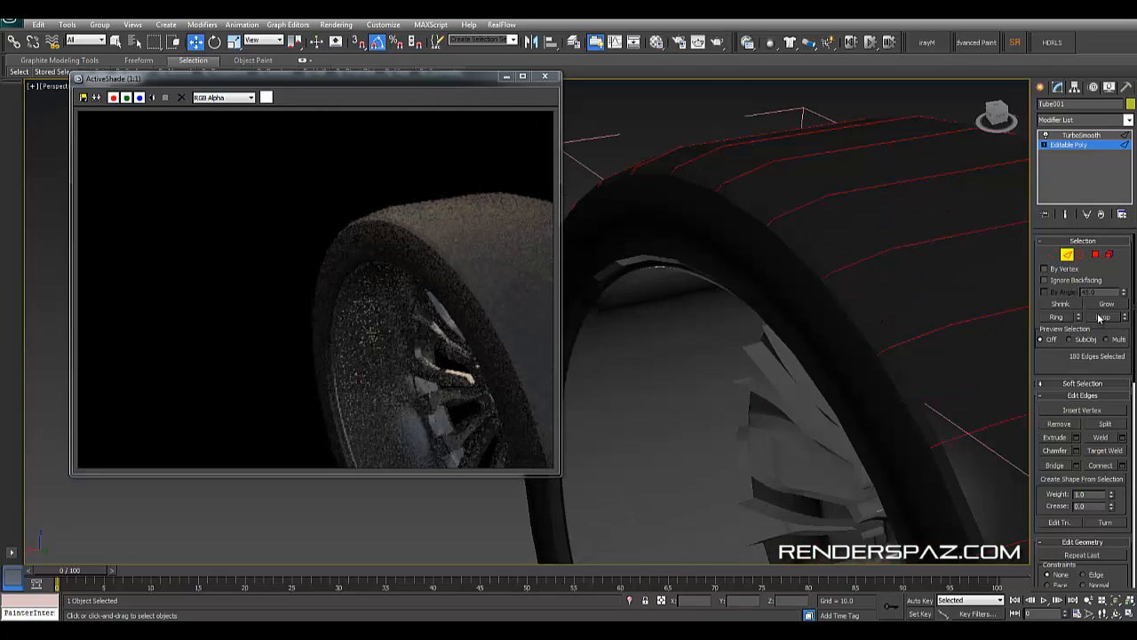
{"action": "scroll", "coordinate": [774, 335], "scroll_direction": "down", "scroll_amount": 4}
{"action": "middle_click_drag", "start_coordinate": [875, 340], "coordinate": [833, 349], "text": "alt"}
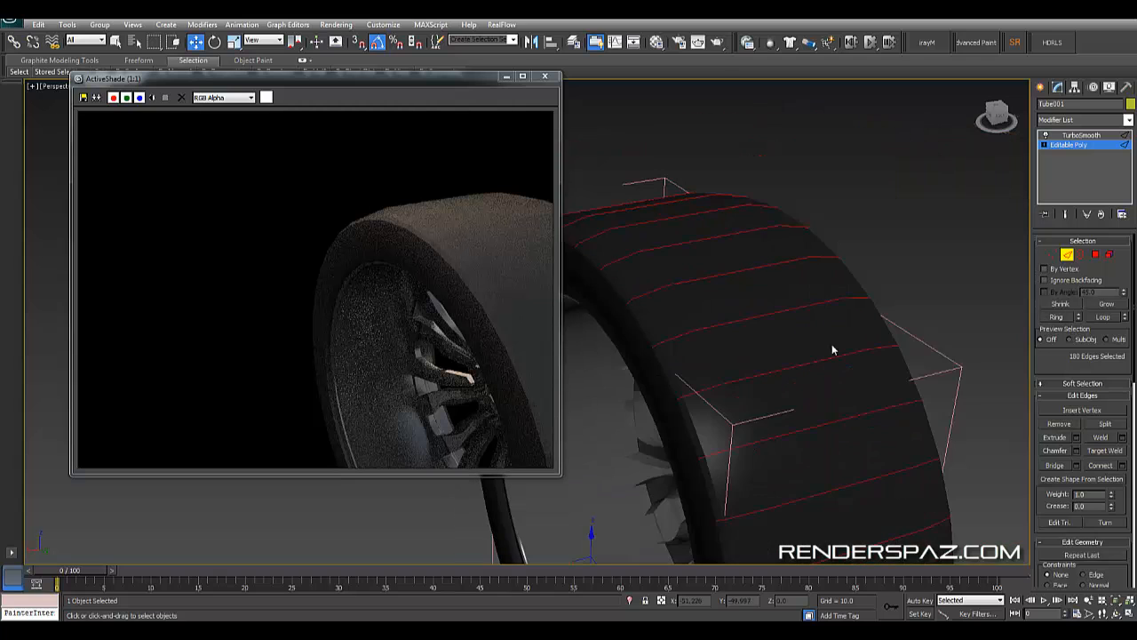
{"action": "left_click", "coordinate": [1096, 255], "text": "ctrl"}
{"action": "middle_click_drag", "start_coordinate": [911, 356], "coordinate": [853, 345], "text": "alt"}
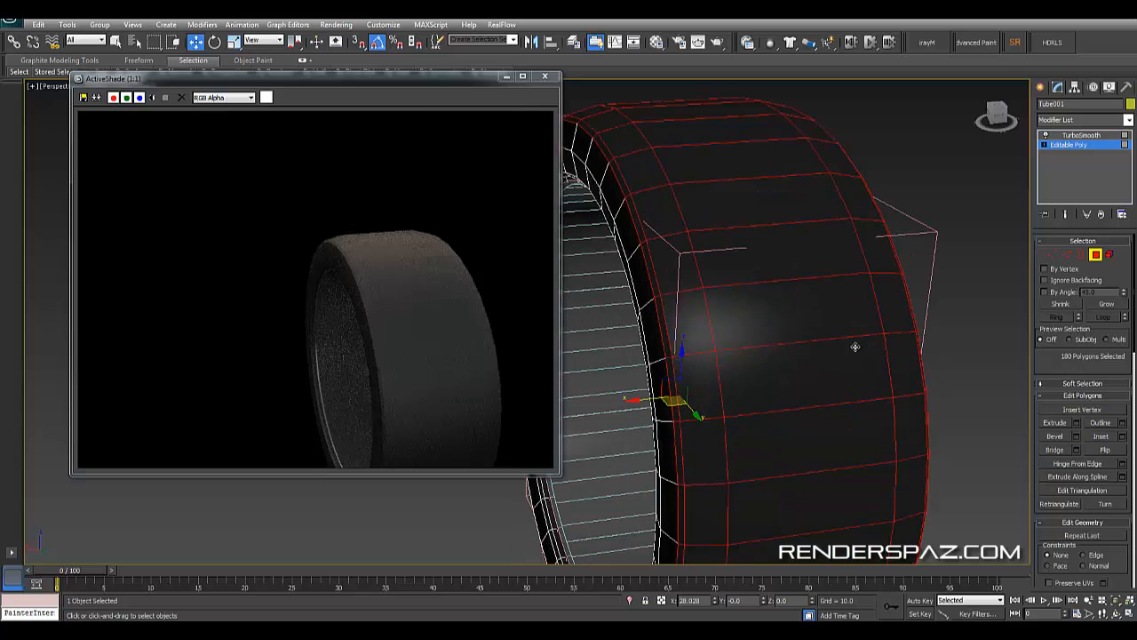
{"action": "scroll", "coordinate": [1063, 436], "scroll_direction": "down", "scroll_amount": 2}
{"action": "scroll", "coordinate": [1065, 438], "scroll_direction": "down", "scroll_amount": 1}
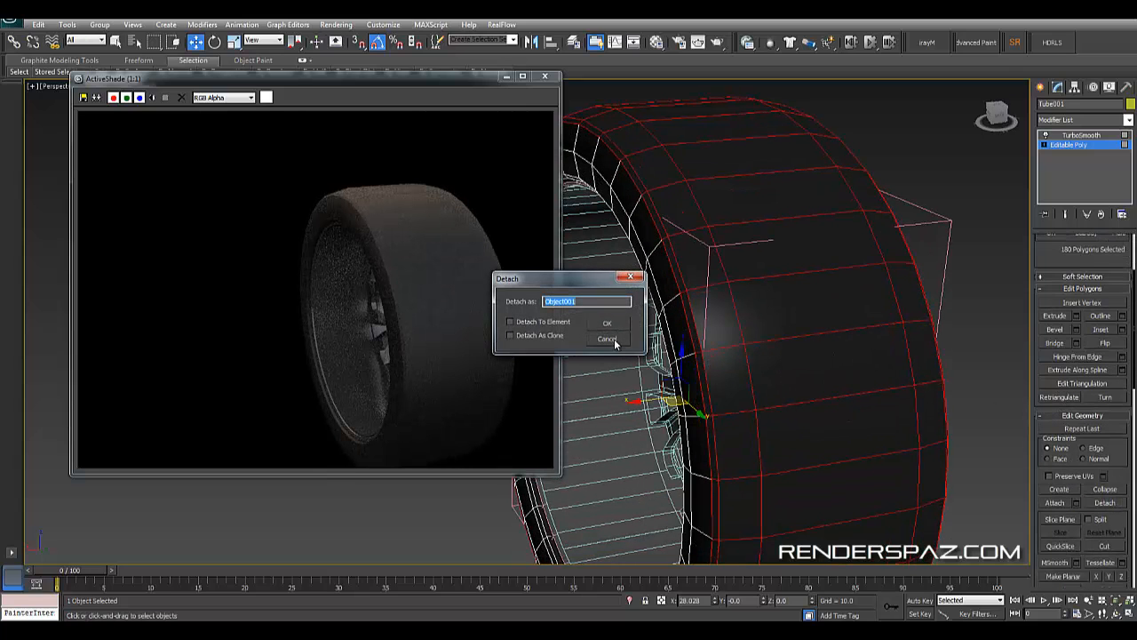
{"action": "left_click", "coordinate": [605, 327]}
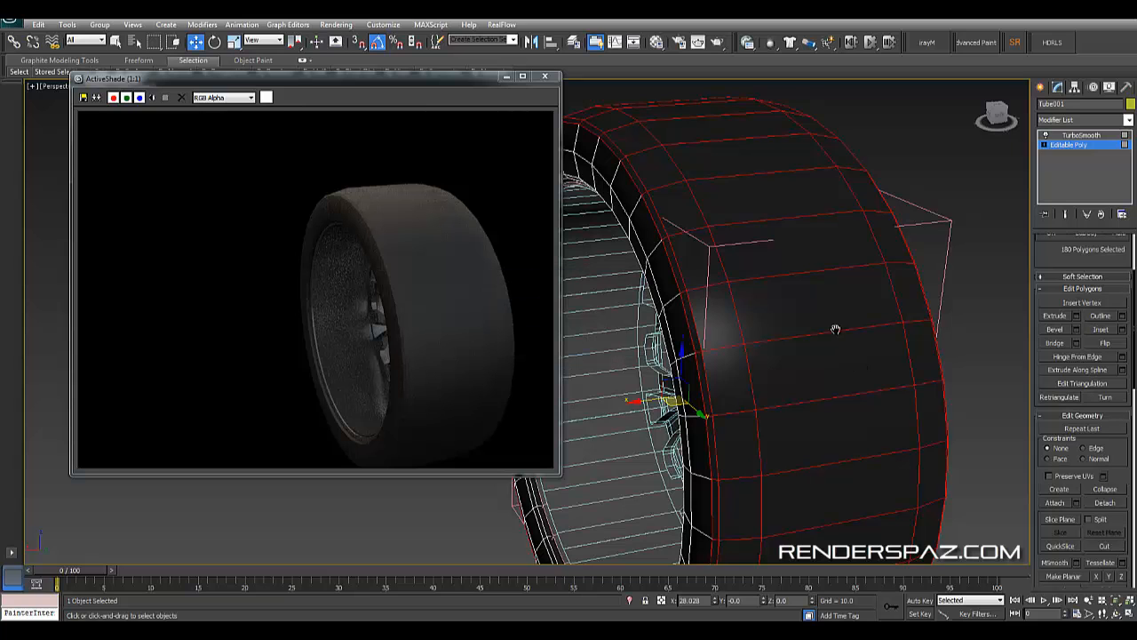
Select the tire's tread polygons again, running all the way around the outer surface
{"action": "scroll", "coordinate": [832, 327], "scroll_direction": "down", "scroll_amount": 5}
{"action": "middle_click_drag", "start_coordinate": [831, 335], "coordinate": [756, 371], "text": "alt"}
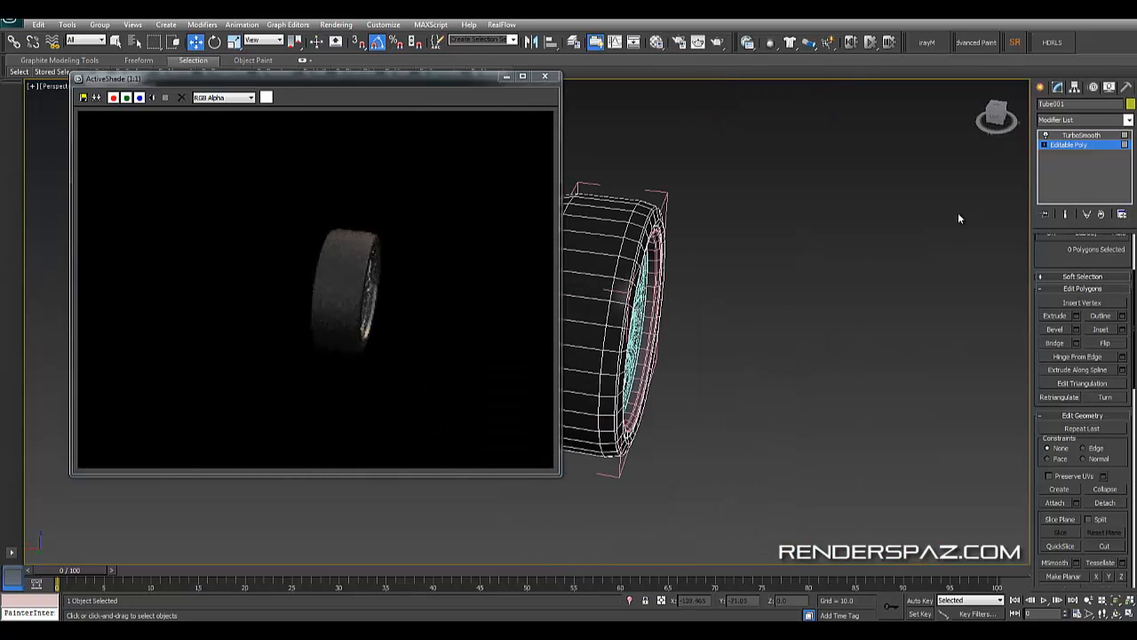
{"action": "middle_click_drag", "start_coordinate": [842, 251], "coordinate": [801, 298], "text": "alt"}
{"action": "scroll", "coordinate": [800, 304], "scroll_direction": "up", "scroll_amount": 5}
{"action": "middle_click_drag", "start_coordinate": [978, 209], "coordinate": [866, 291]}
{"action": "scroll", "coordinate": [942, 197], "scroll_direction": "down", "scroll_amount": 2}
{"action": "middle_click_drag", "start_coordinate": [822, 219], "coordinate": [841, 203]}
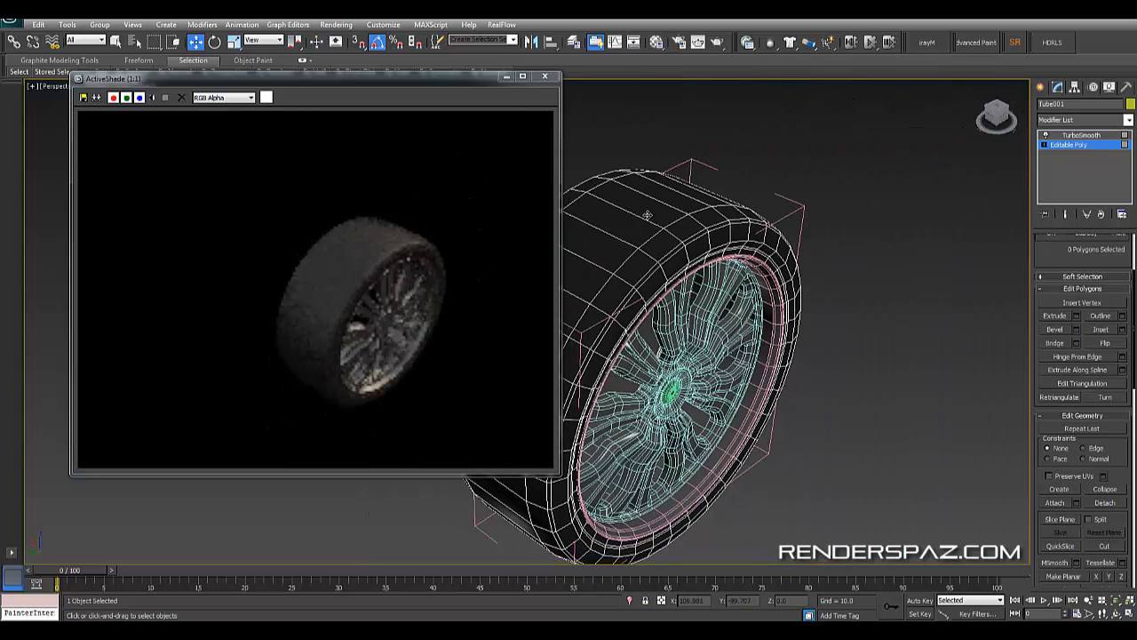
{"action": "left_click", "coordinate": [647, 216]}
{"action": "left_click", "coordinate": [768, 260]}
{"action": "double_click", "coordinate": [769, 259]}
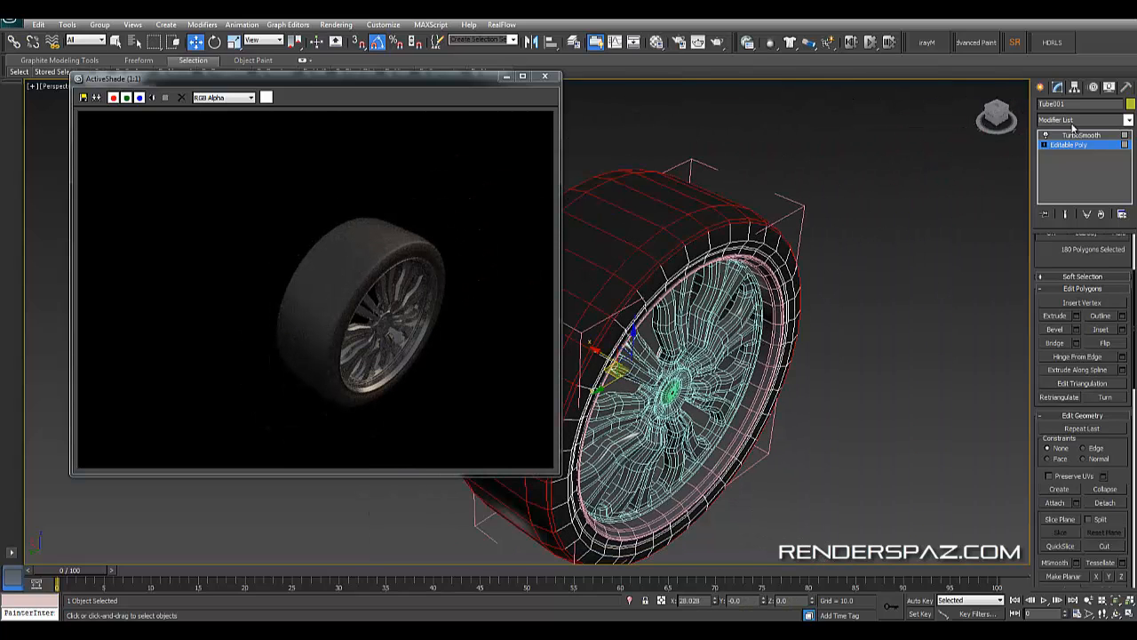
Add a UVW Map modifier to the selected tread polygons and set its map channel to 2
{"action": "left_click", "coordinate": [1068, 123]}
{"action": "scroll", "coordinate": [1068, 123], "scroll_direction": "down", "scroll_amount": 15}
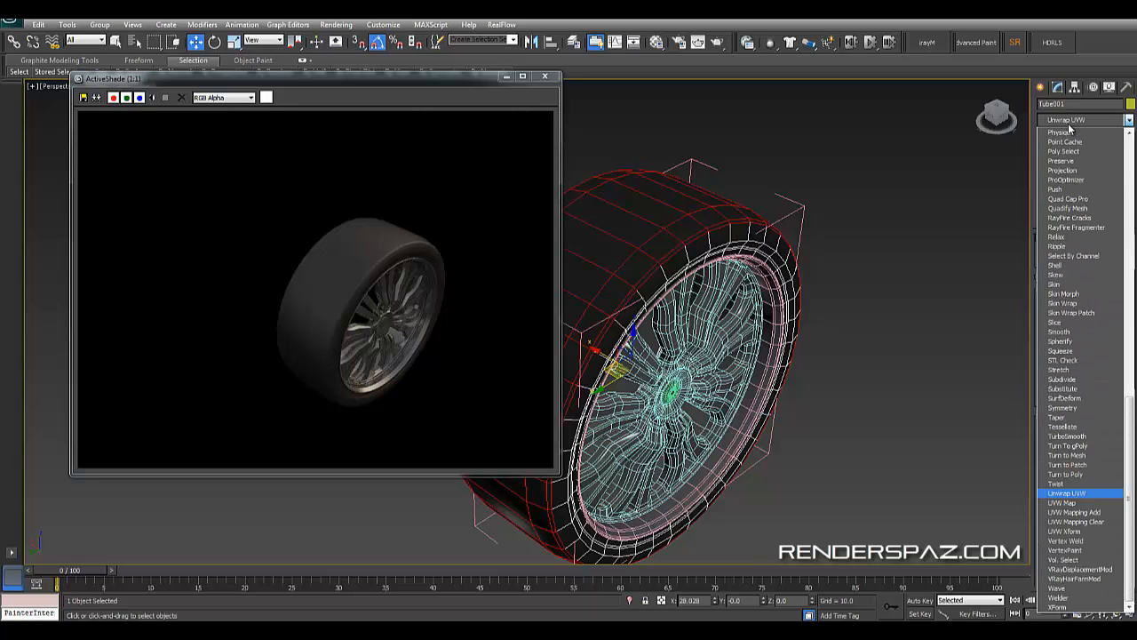
{"action": "left_click", "coordinate": [1063, 503]}
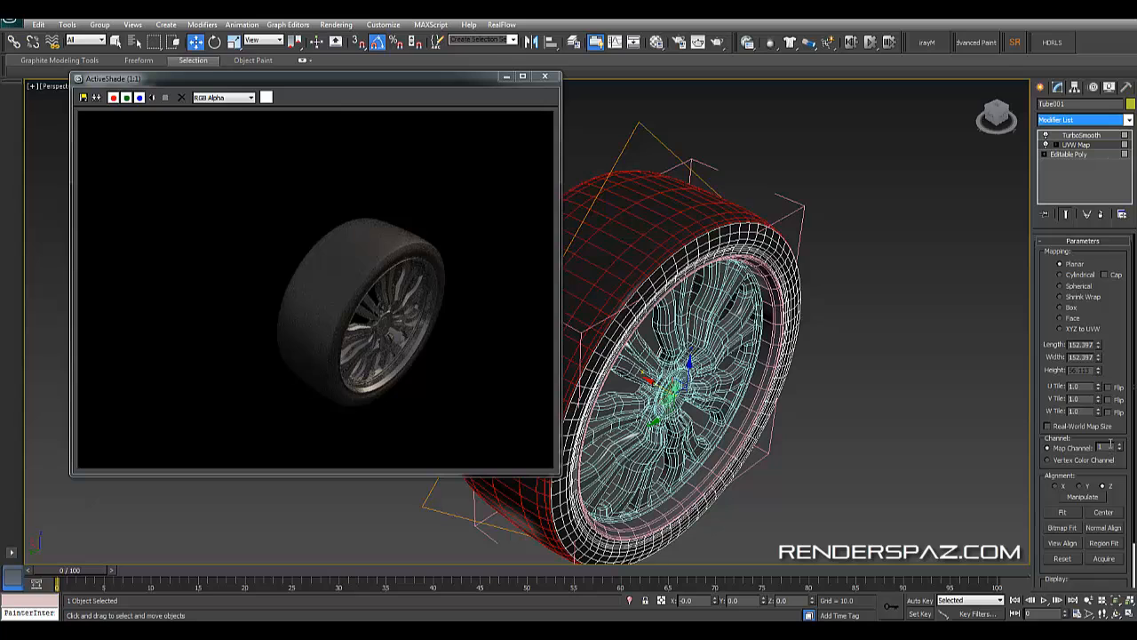
{"action": "type", "text": "2"}
{"action": "key", "text": "Return"}
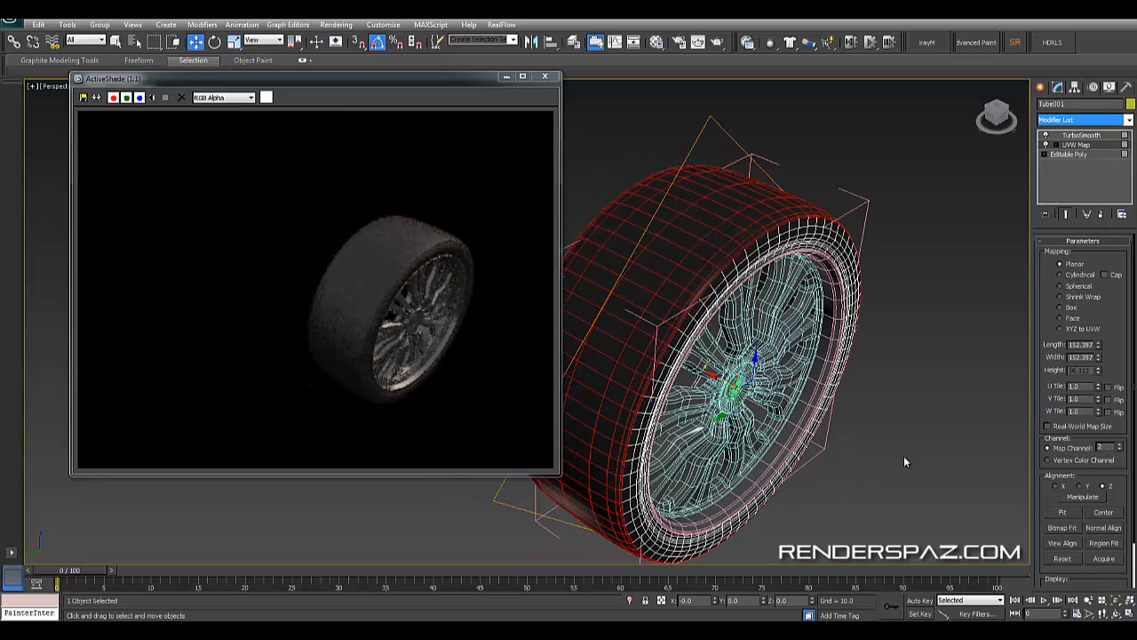
Open the Material Editor, set the UVW Map to cylindrical mapping and fit it to the tread
{"action": "key", "text": "m"}
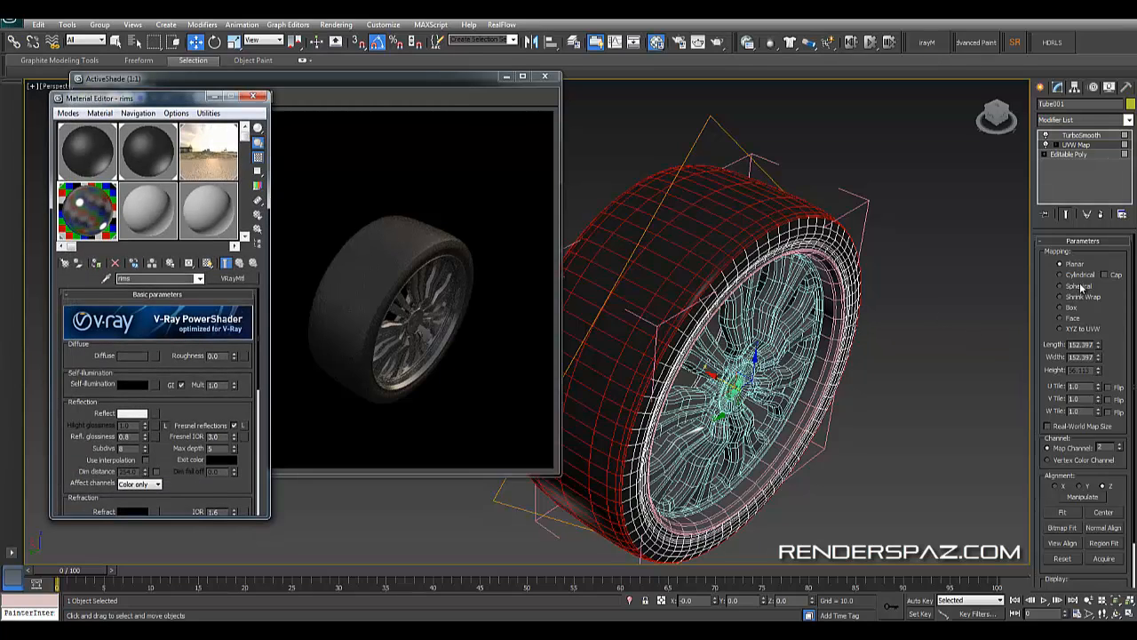
{"action": "left_click", "coordinate": [1079, 276]}
{"action": "left_click", "coordinate": [1063, 512]}
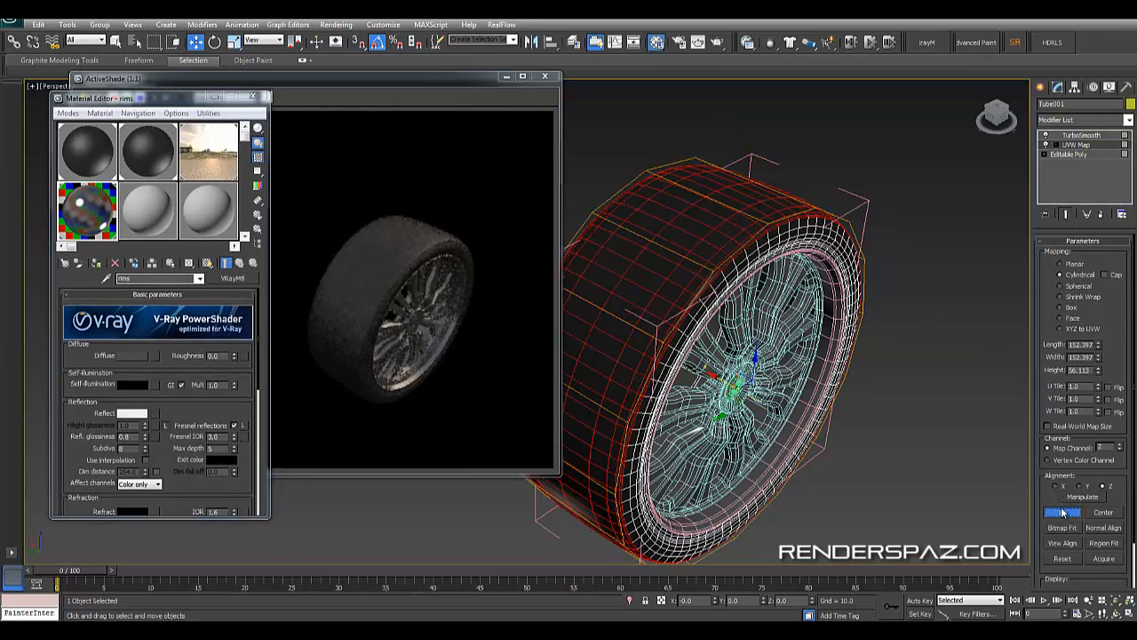
Replace the tread material's diffuse bitmap with ecsta_tire_tread_www.reflectvision.net.jpg and show it on the tire in the viewport
{"action": "left_click", "coordinate": [169, 151]}
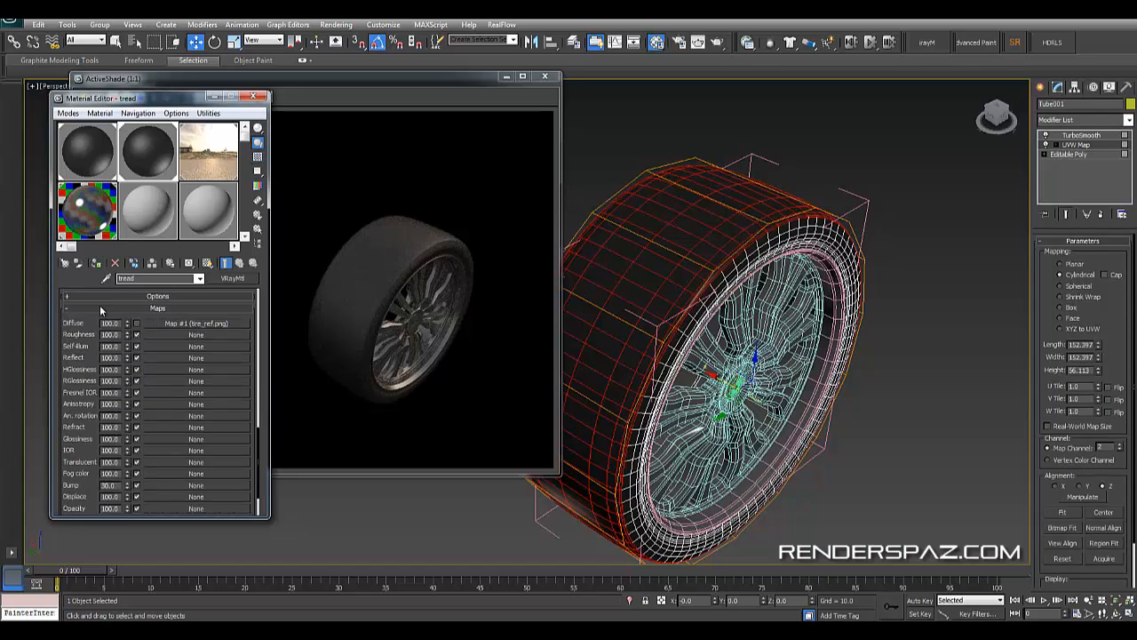
{"action": "left_click", "coordinate": [191, 323]}
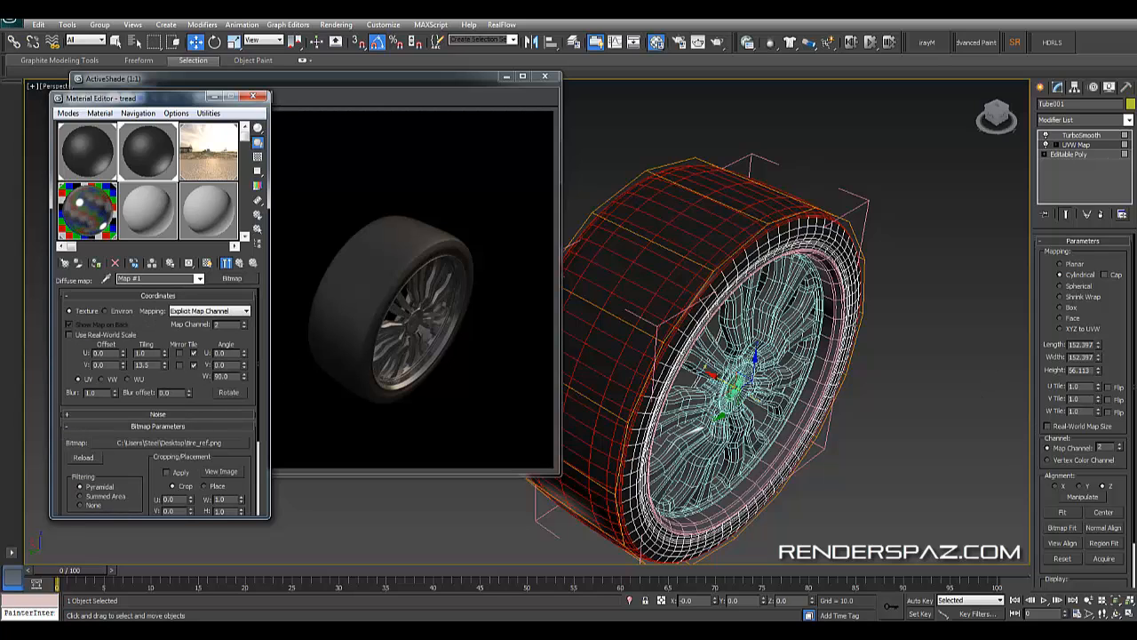
{"action": "key", "text": "m"}
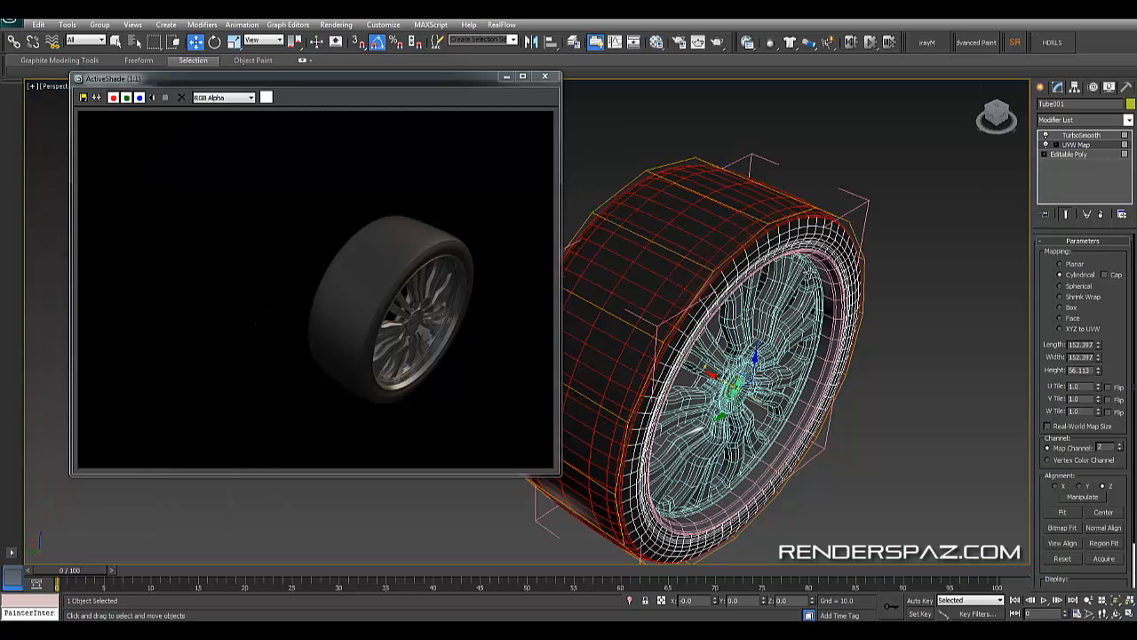
{"action": "key", "text": "m"}
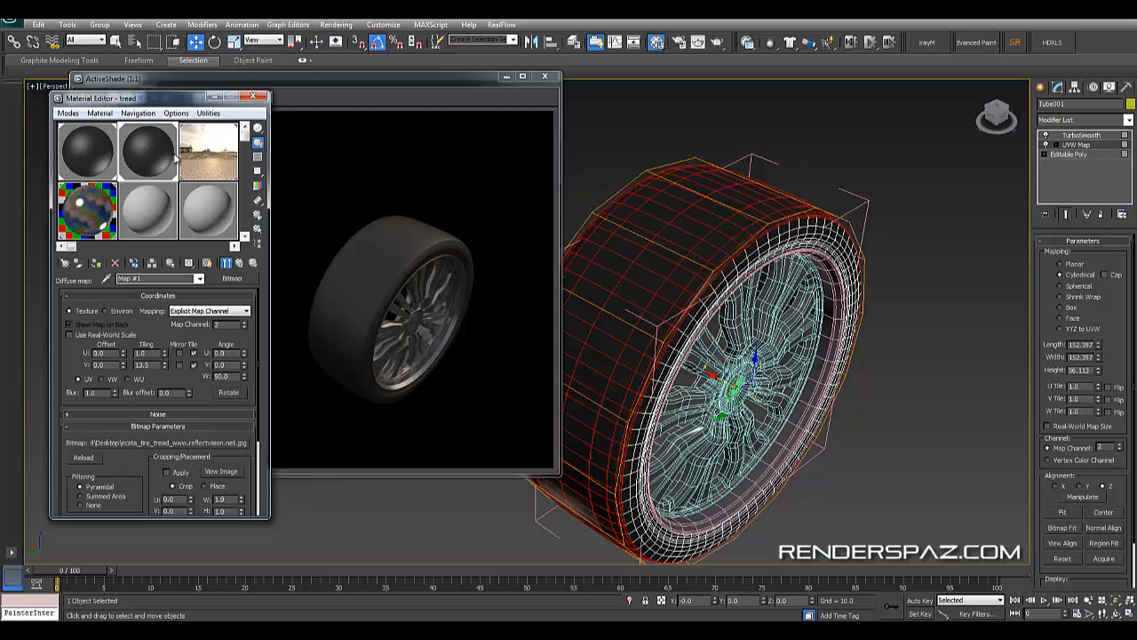
{"action": "left_click", "coordinate": [207, 263]}
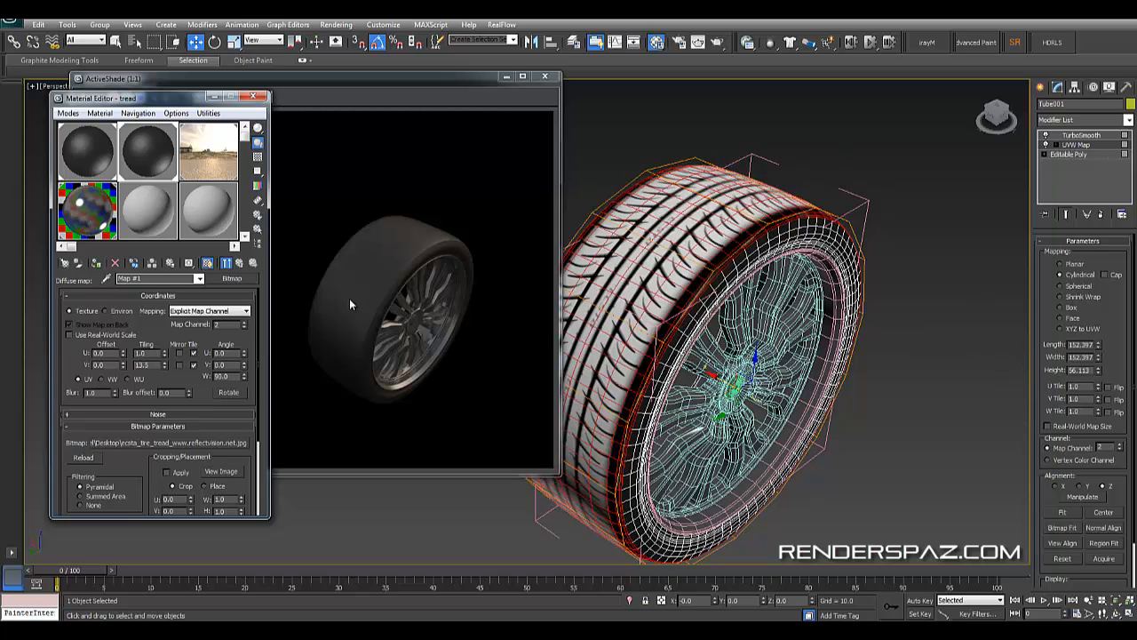
Set the tread bitmap's V tiling to 13
{"action": "double_click", "coordinate": [145, 365]}
{"action": "key", "text": "Return"}
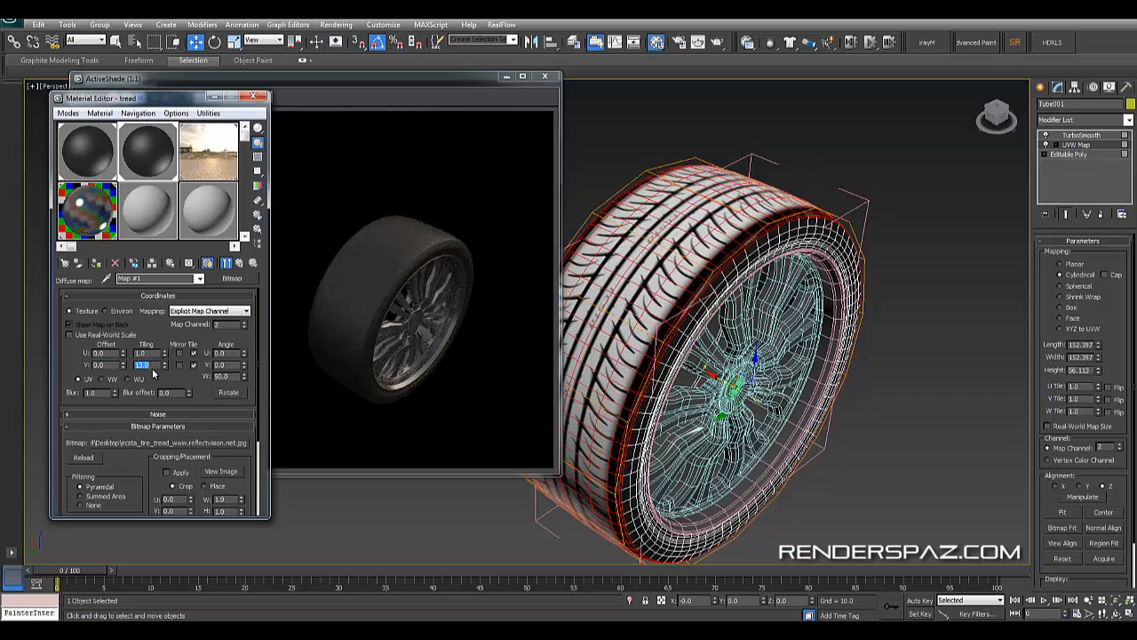
{"action": "left_click", "coordinate": [97, 376]}
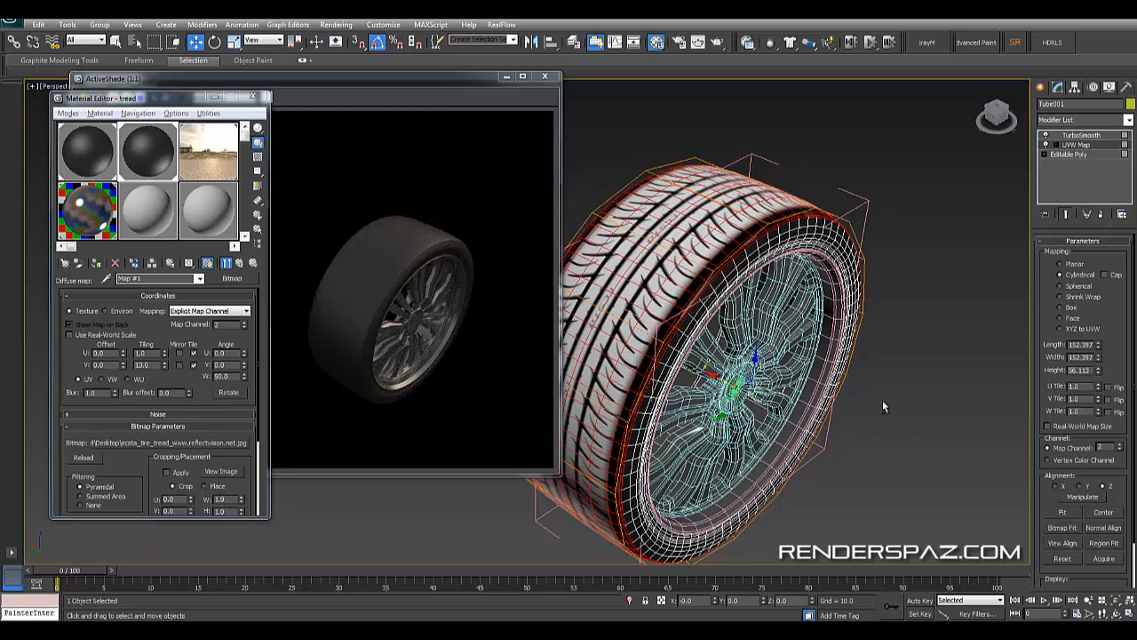
Increase the cylindrical UVW mapping height to 67.846 to widen the tread pattern across the tire, and deselect the tire
{"action": "middle_click_drag", "start_coordinate": [883, 400], "coordinate": [869, 434], "text": "alt"}
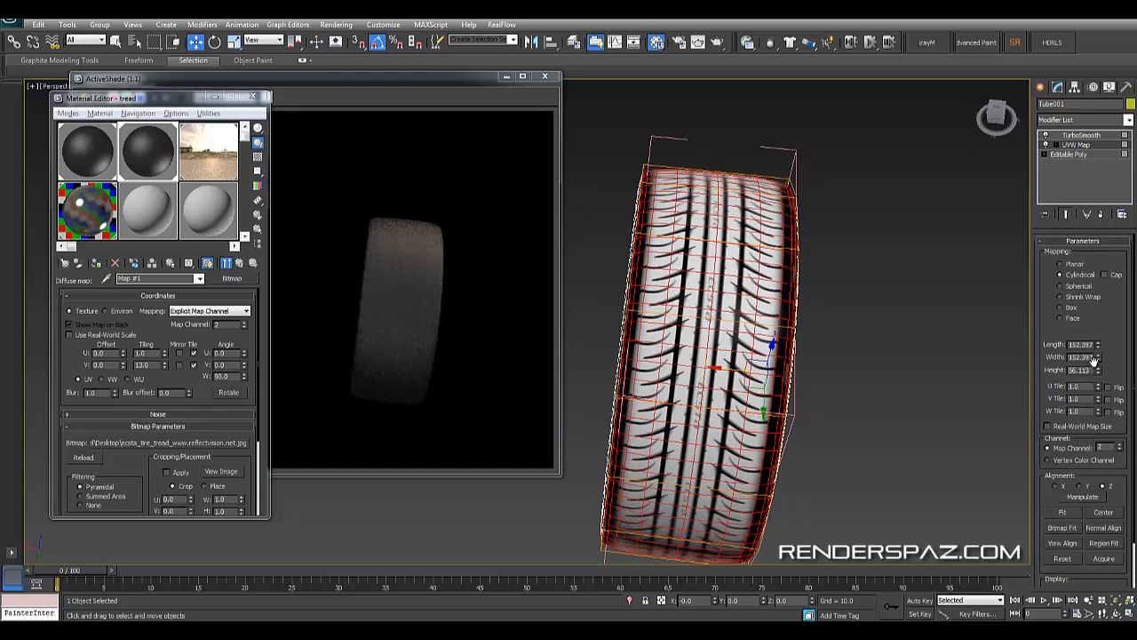
{"action": "left_click_drag", "start_coordinate": [1098, 369], "coordinate": [1098, 361]}
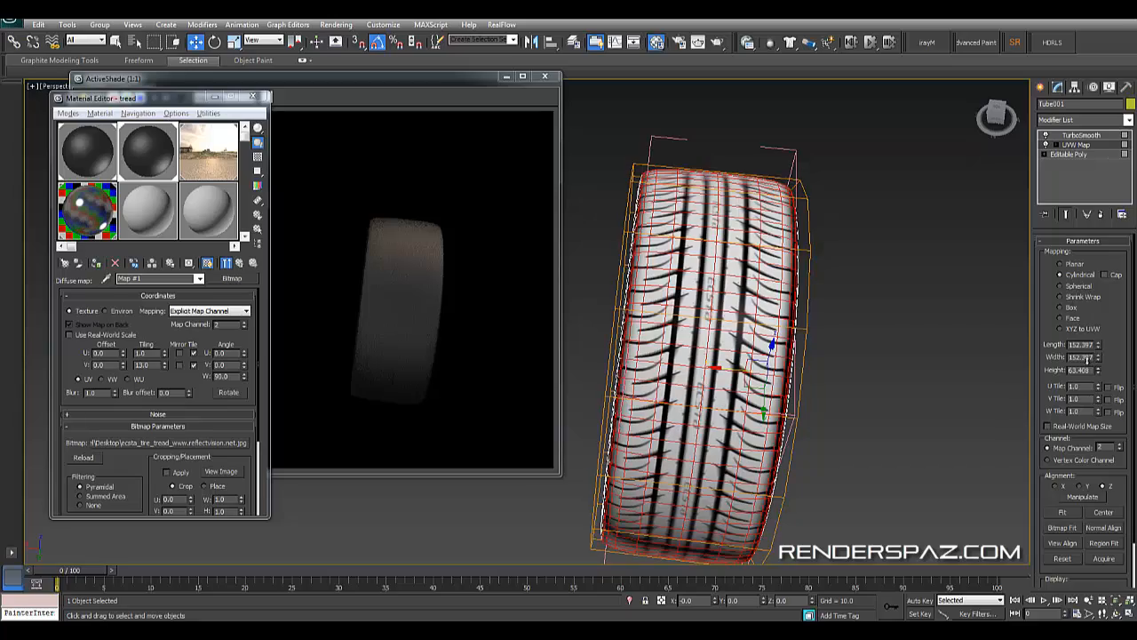
{"action": "middle_click_drag", "start_coordinate": [907, 294], "coordinate": [782, 267], "text": "alt"}
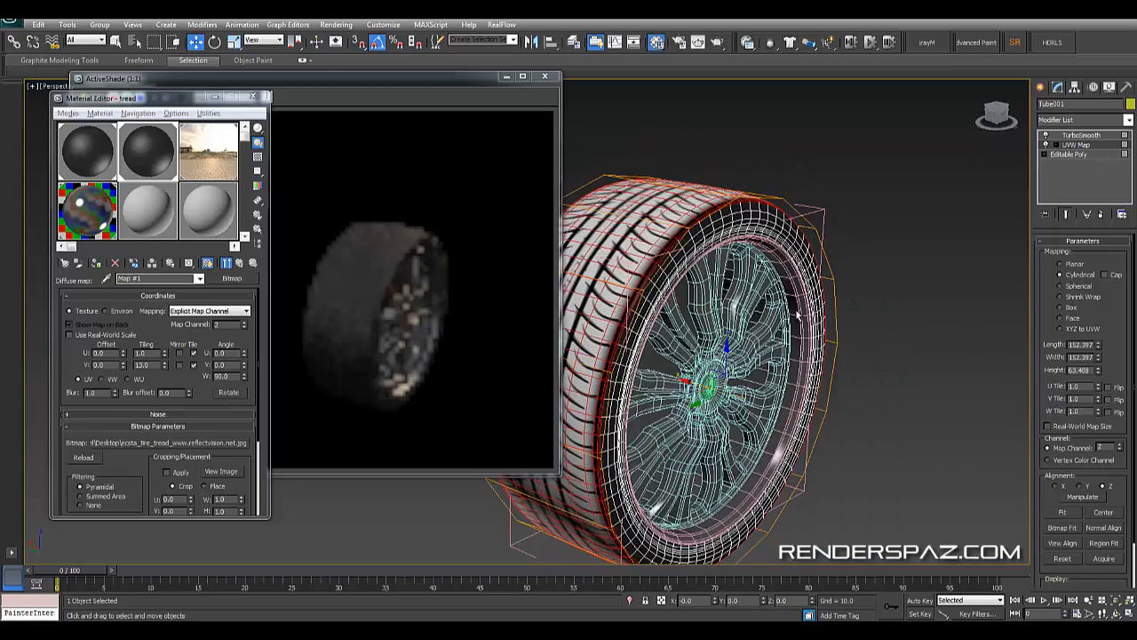
{"action": "scroll", "coordinate": [727, 253], "scroll_direction": "up", "scroll_amount": 3}
{"action": "scroll", "coordinate": [727, 254], "scroll_direction": "up", "scroll_amount": 2}
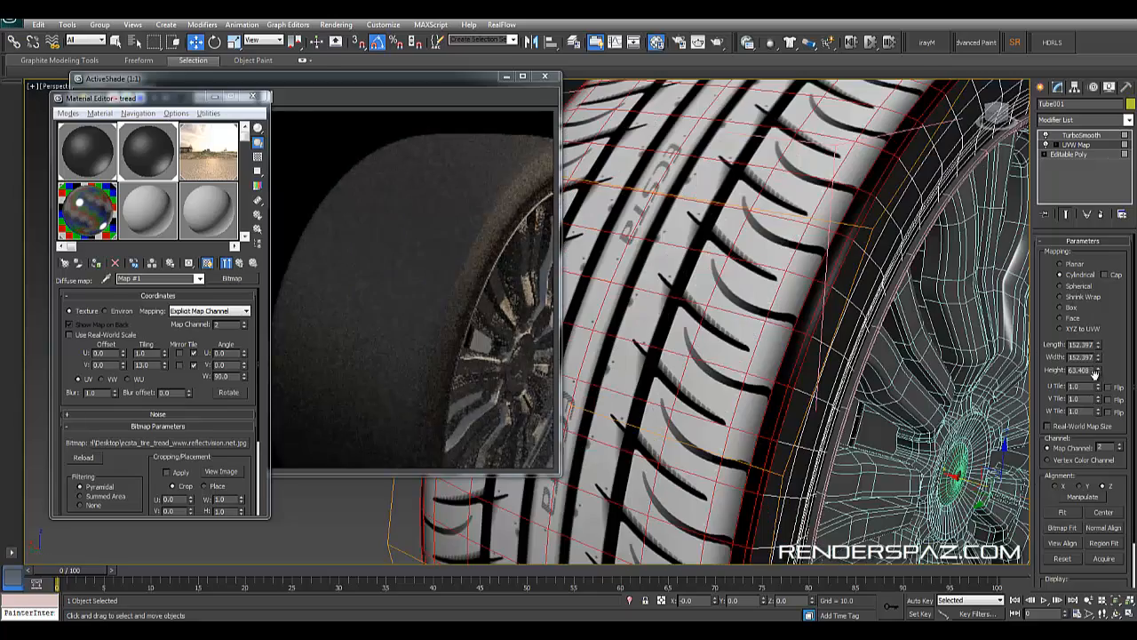
{"action": "left_click_drag", "start_coordinate": [1099, 372], "coordinate": [1097, 363]}
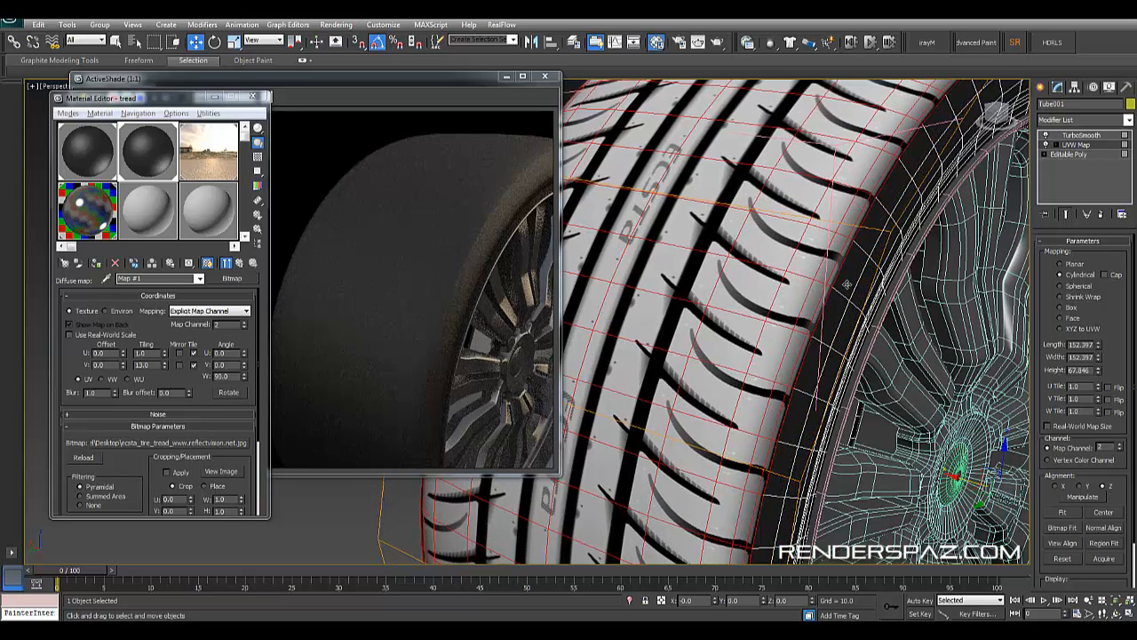
{"action": "scroll", "coordinate": [776, 283], "scroll_direction": "down", "scroll_amount": 4}
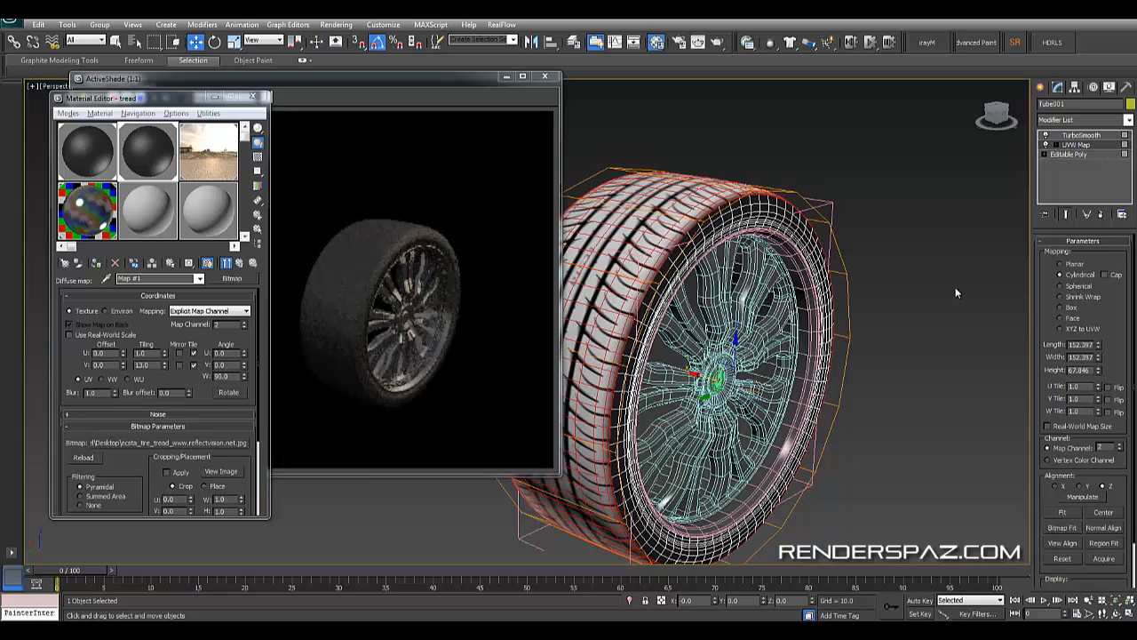
{"action": "left_click", "coordinate": [955, 287]}
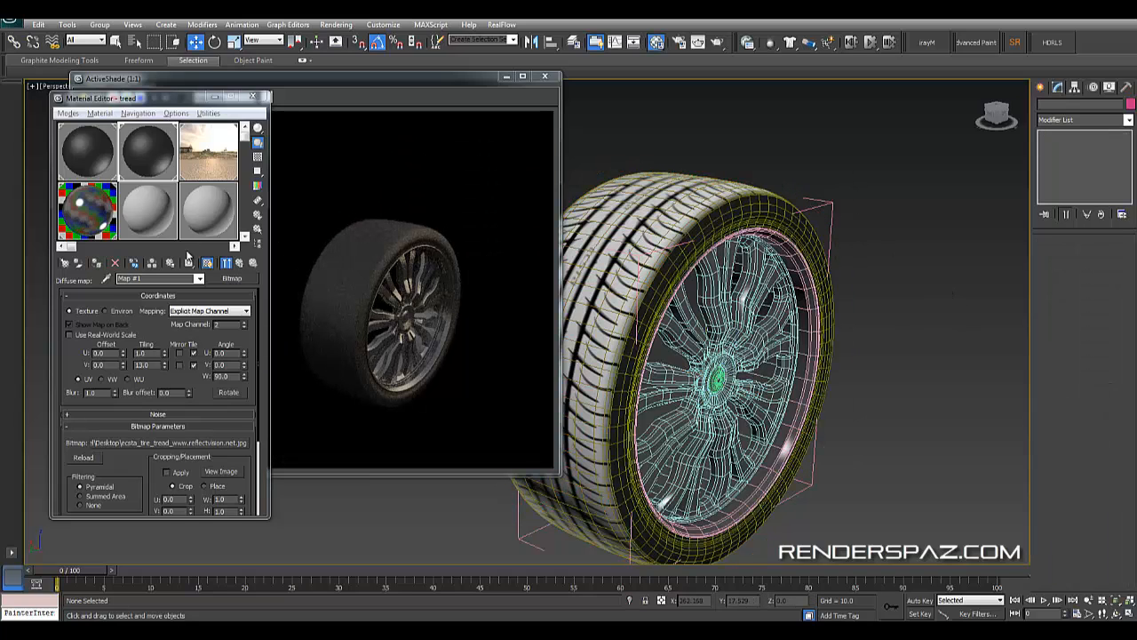
Return to the tread material's map list and switch its diffuse map on and back off
{"action": "left_click", "coordinate": [240, 263]}
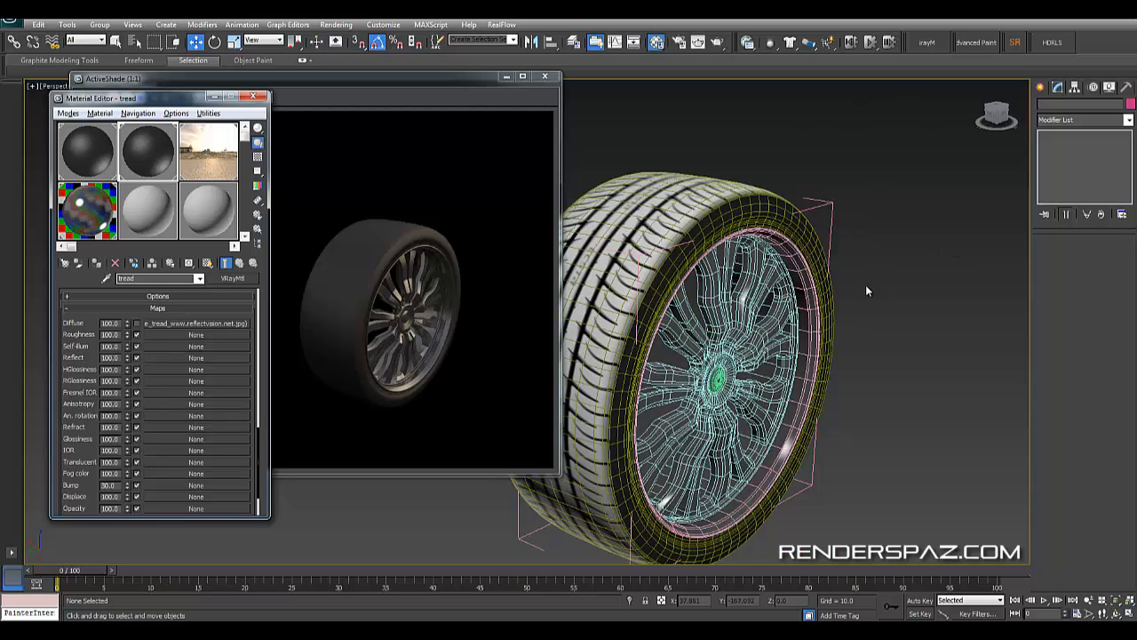
{"action": "middle_click_drag", "start_coordinate": [866, 285], "coordinate": [878, 286]}
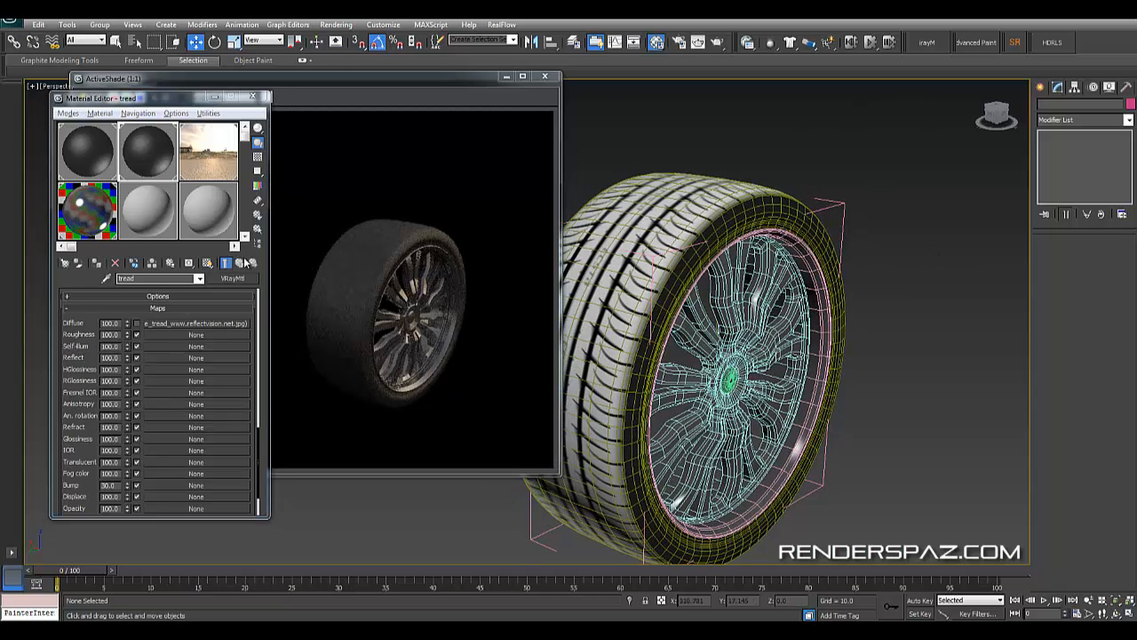
{"action": "left_click", "coordinate": [247, 260]}
{"action": "left_click", "coordinate": [136, 325]}
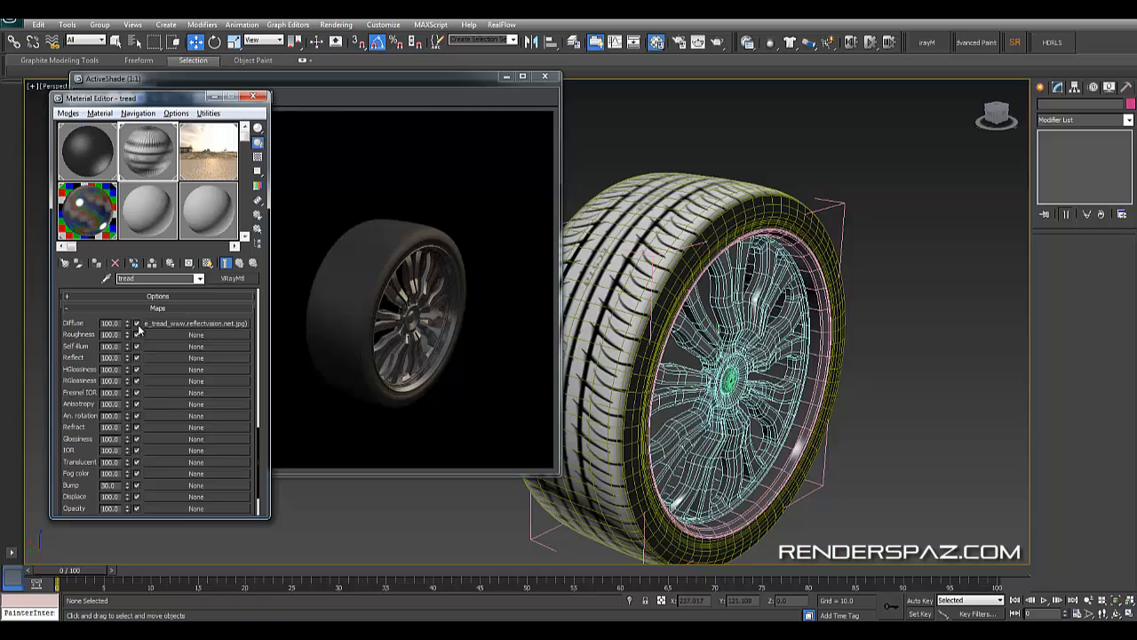
{"action": "left_click", "coordinate": [137, 324]}
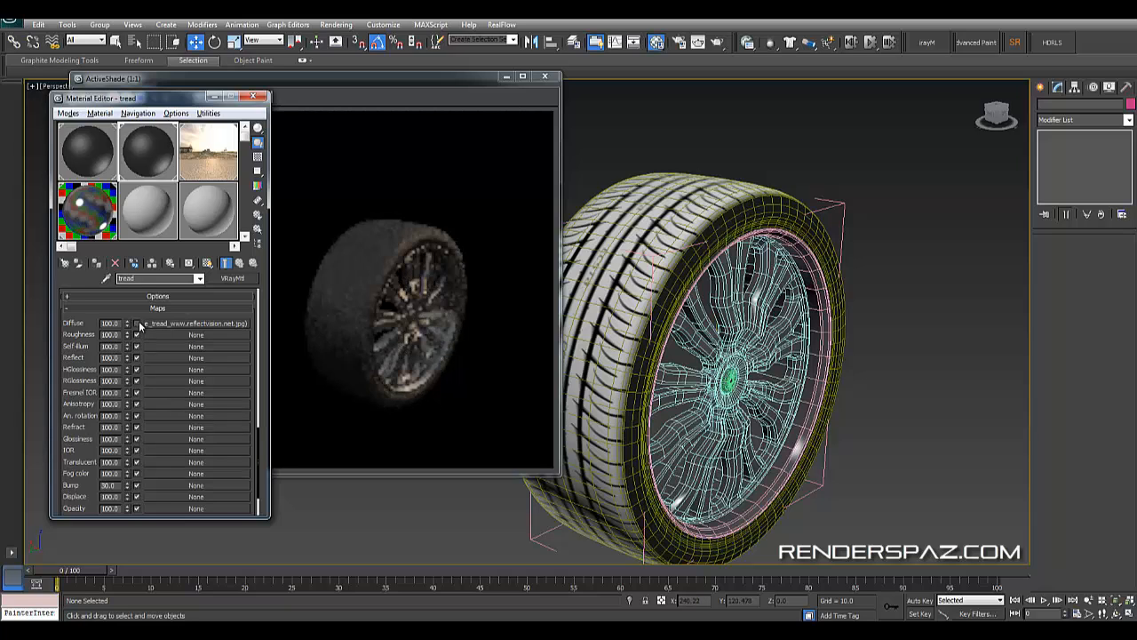
Add a VRayDisplacementMod modifier to the tire and use the tread material's diffuse bitmap as its texmap
{"action": "left_click", "coordinate": [893, 234]}
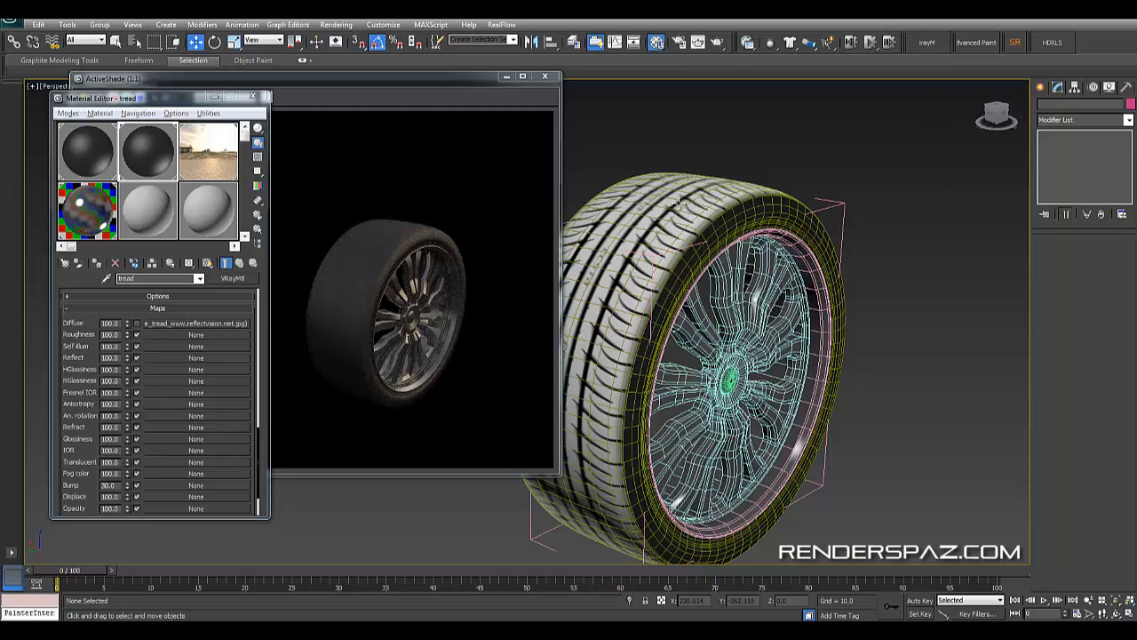
{"action": "left_click", "coordinate": [844, 203]}
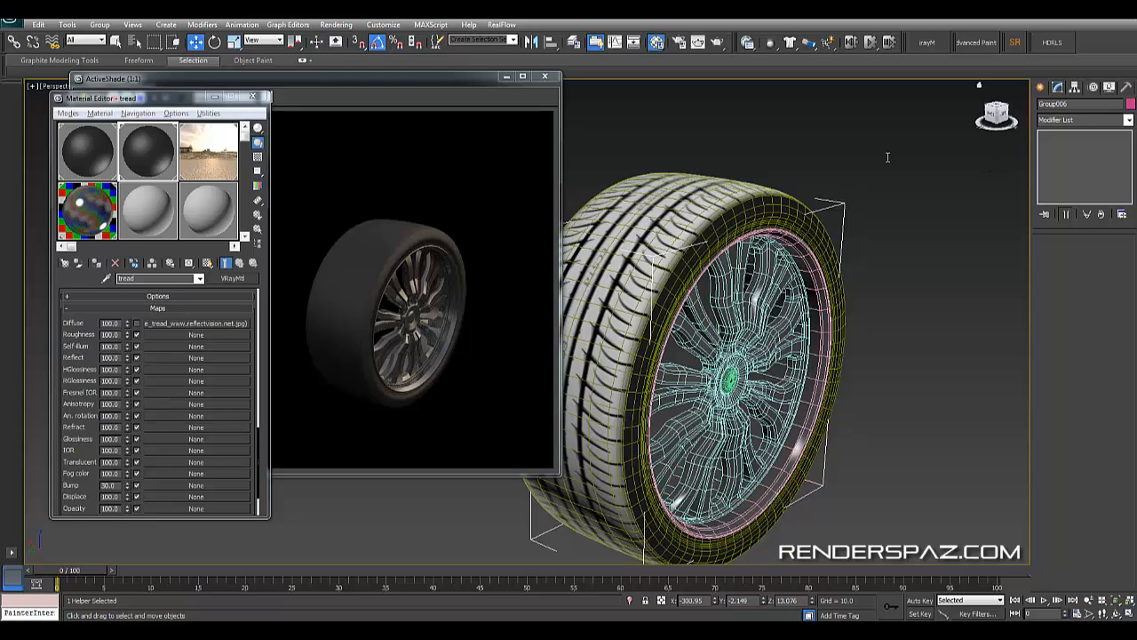
{"action": "left_click", "coordinate": [798, 203]}
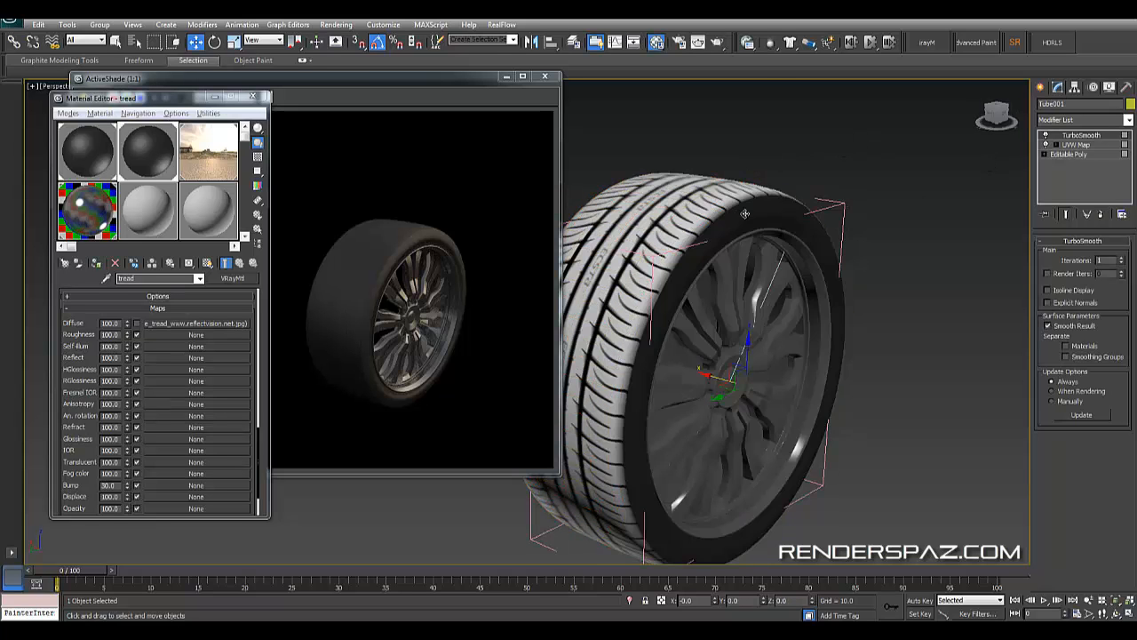
{"action": "left_click", "coordinate": [1074, 123]}
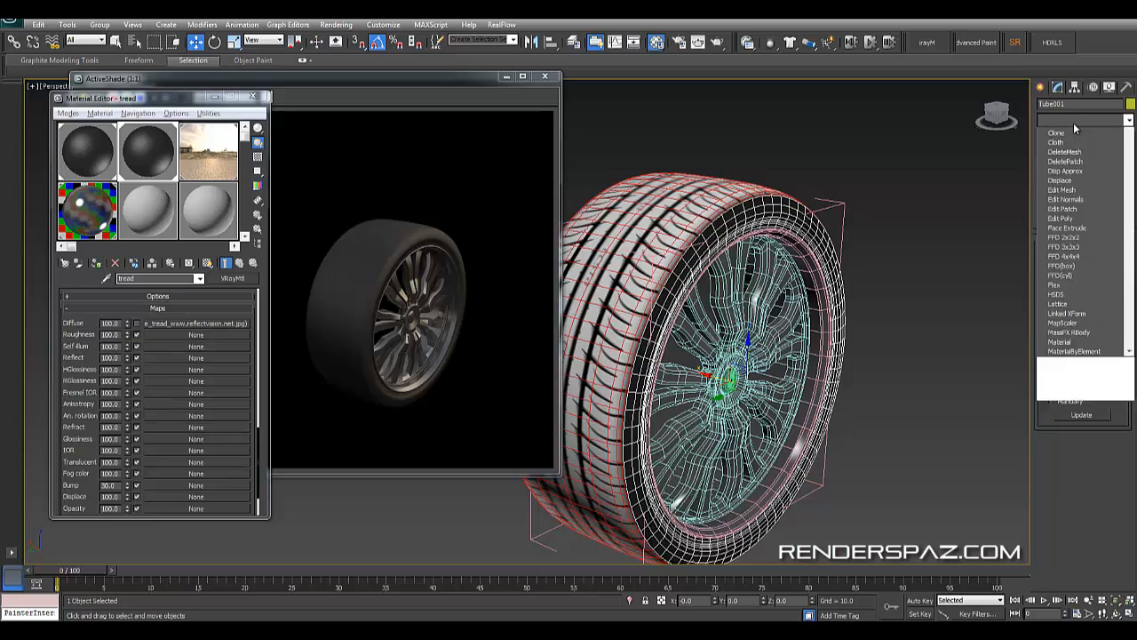
{"action": "key", "text": "v"}
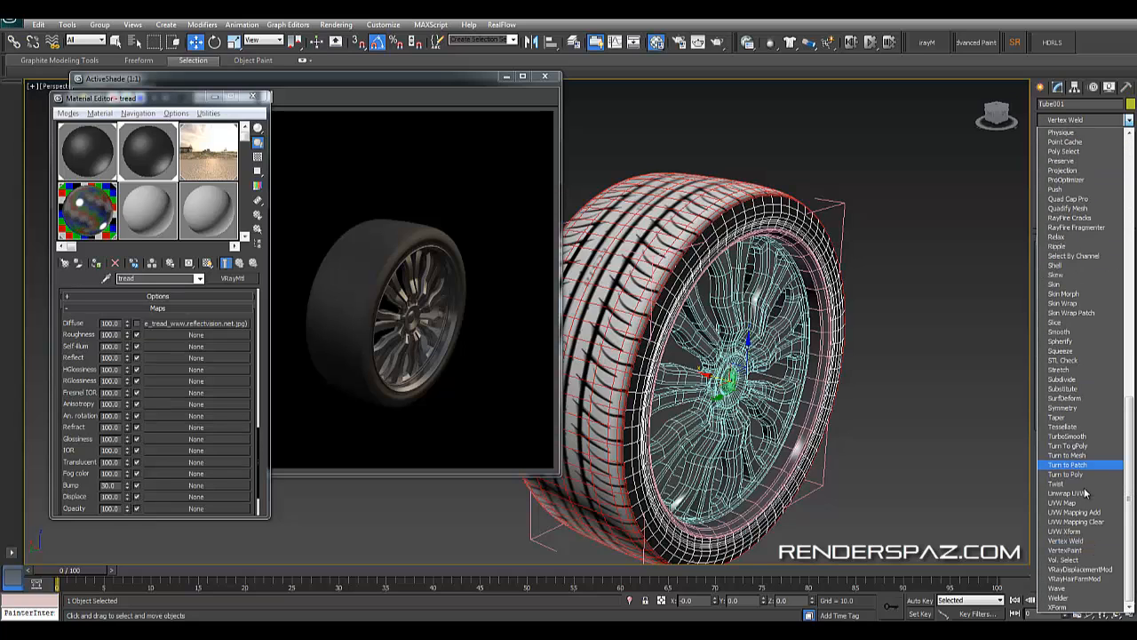
{"action": "left_click", "coordinate": [1077, 569]}
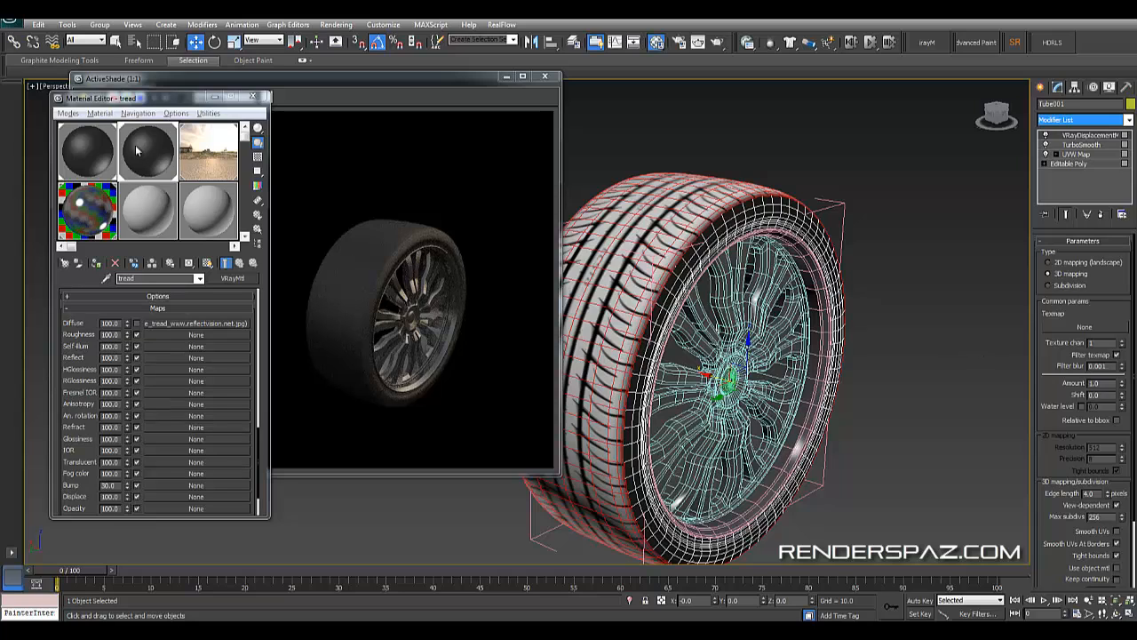
{"action": "left_click_drag", "start_coordinate": [207, 324], "coordinate": [1077, 325]}
{"action": "left_click", "coordinate": [545, 355]}
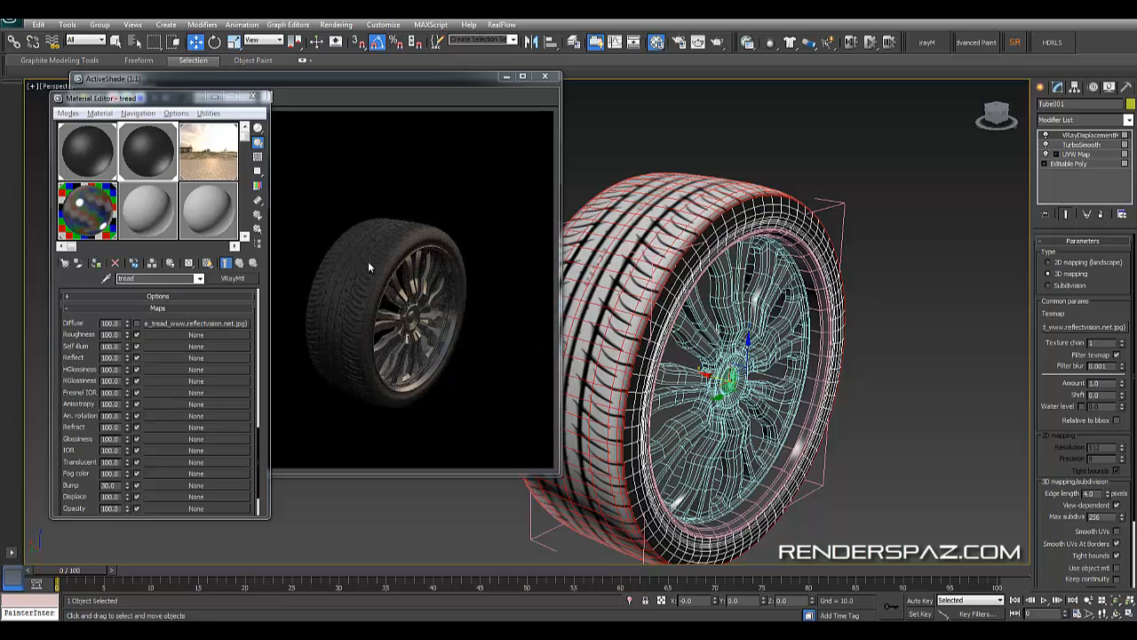
Examine the displaced tire tread from both sides in the ActiveShade preview, and deselect the tire
{"action": "middle_click_drag", "start_coordinate": [693, 392], "coordinate": [818, 393], "text": "alt"}
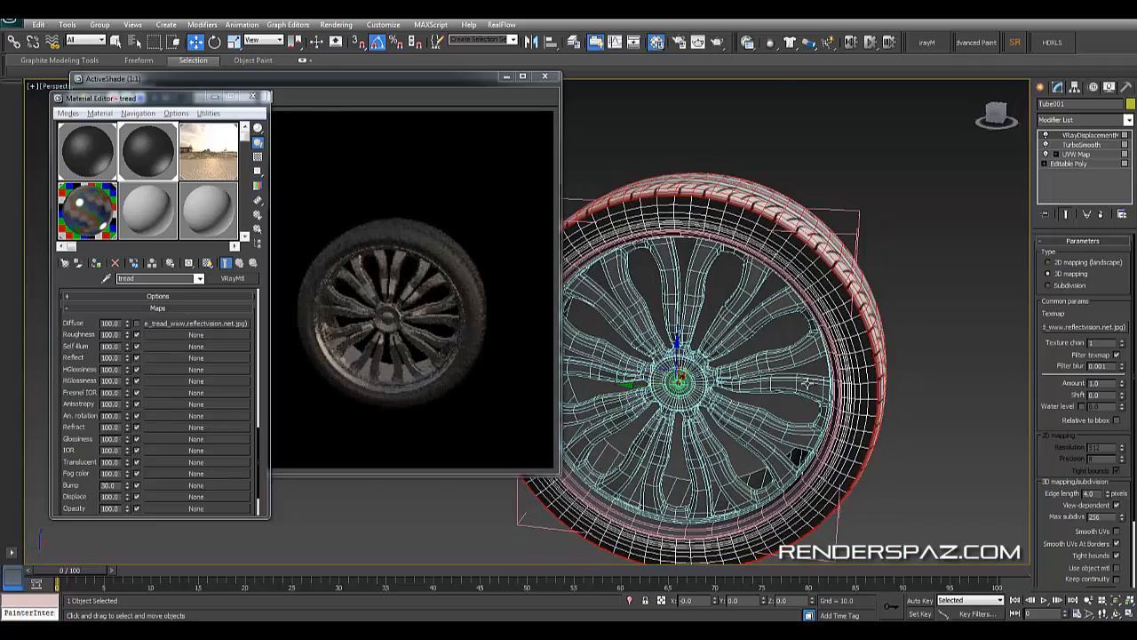
{"action": "middle_click_drag", "start_coordinate": [884, 331], "coordinate": [793, 332], "text": "alt"}
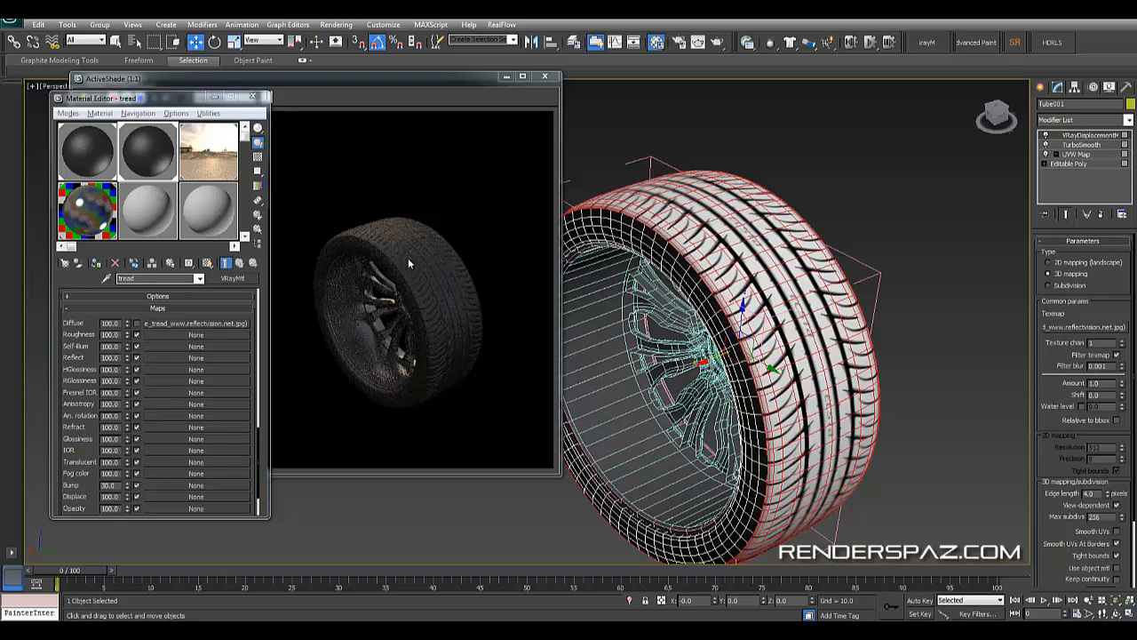
{"action": "middle_click_drag", "start_coordinate": [835, 315], "coordinate": [896, 309], "text": "alt"}
{"action": "left_click", "coordinate": [901, 198]}
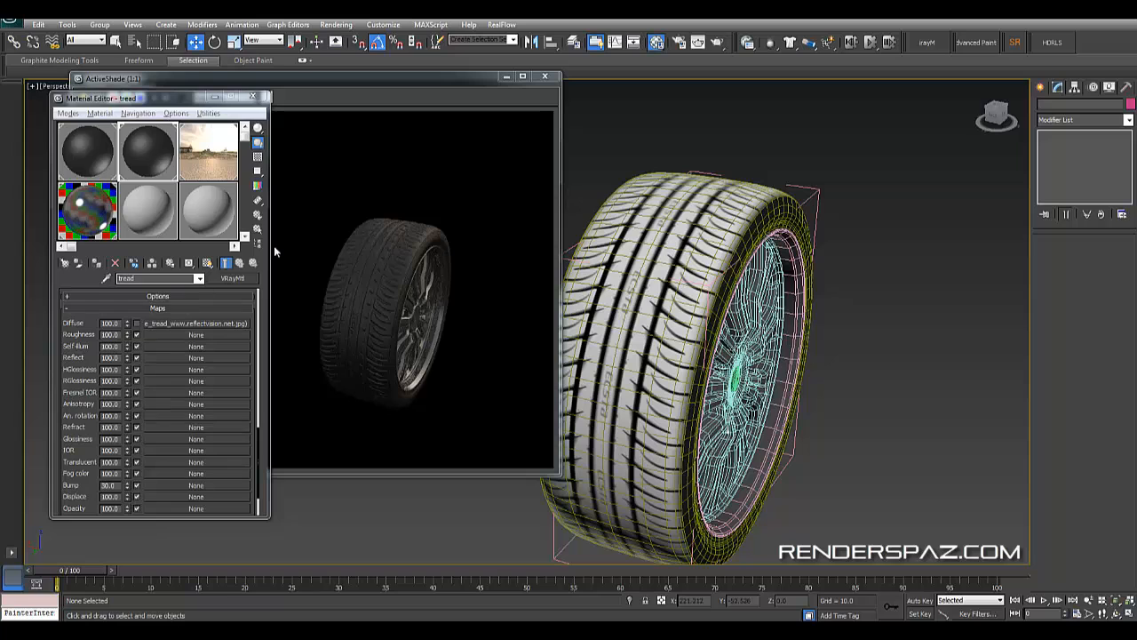
Hide the tread material's map on the tire in the viewport, leaving the tire deselected
{"action": "left_click", "coordinate": [132, 153]}
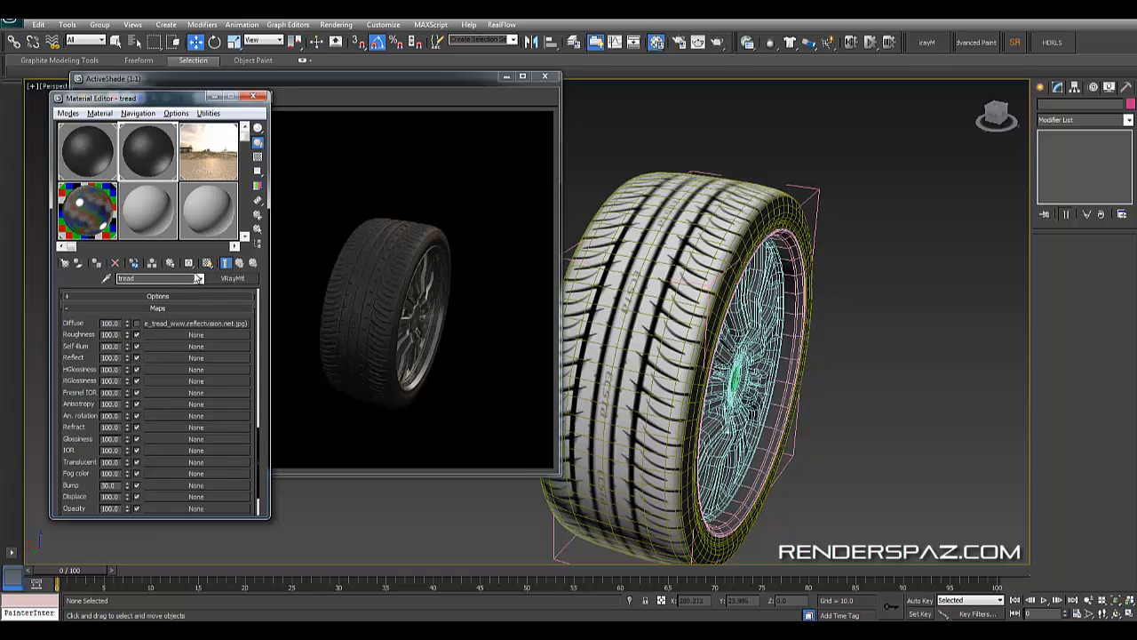
{"action": "left_click", "coordinate": [646, 238]}
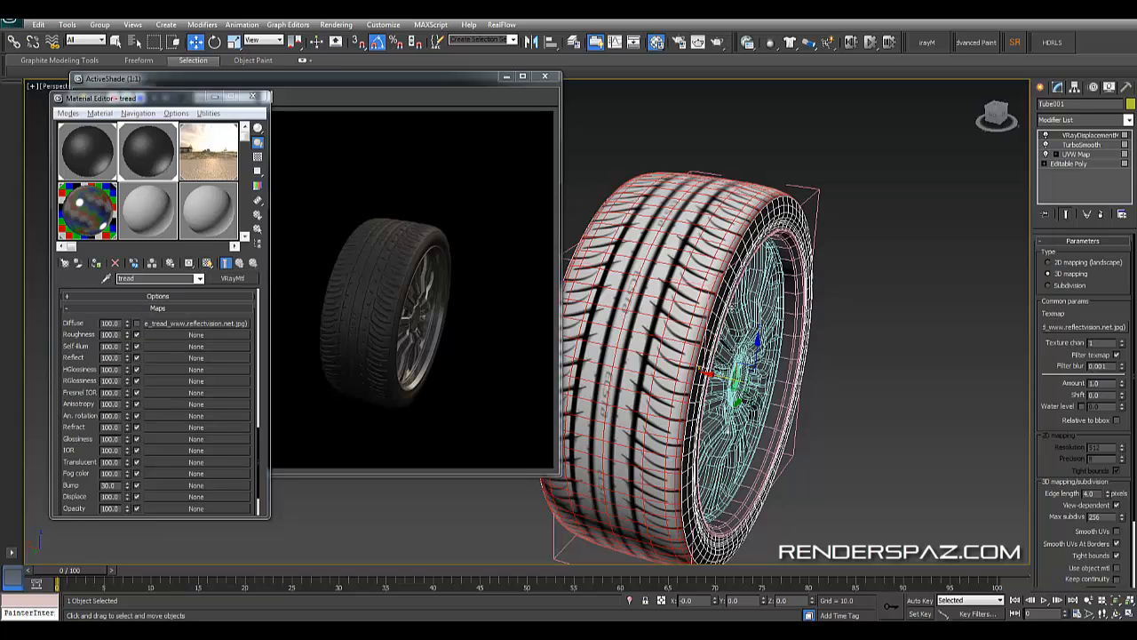
{"action": "left_click", "coordinate": [208, 264]}
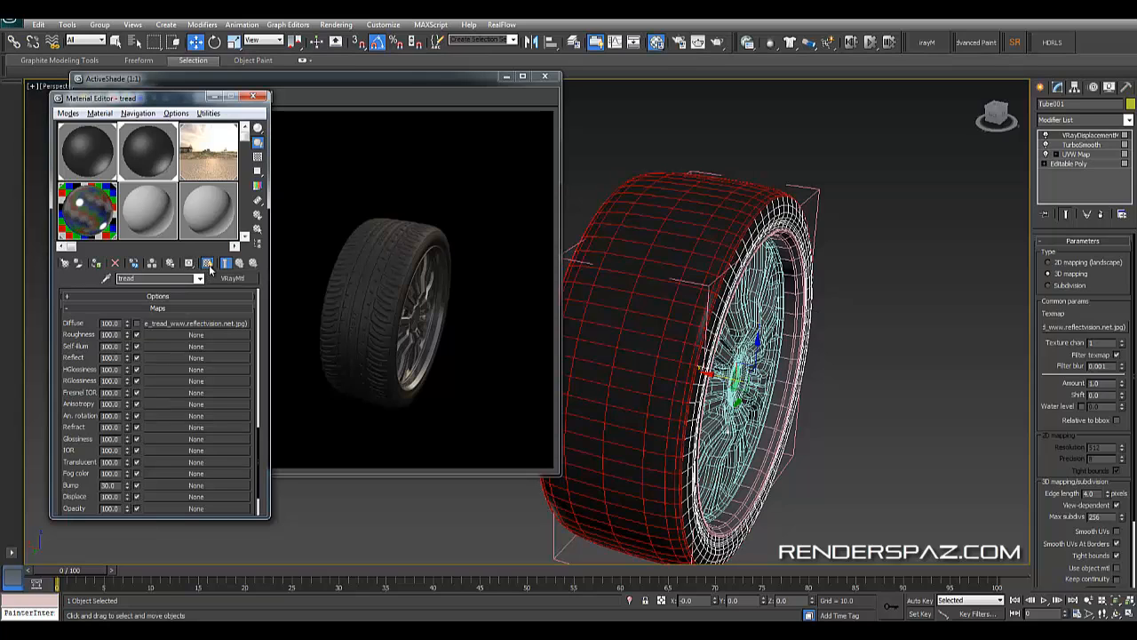
{"action": "left_click", "coordinate": [844, 291]}
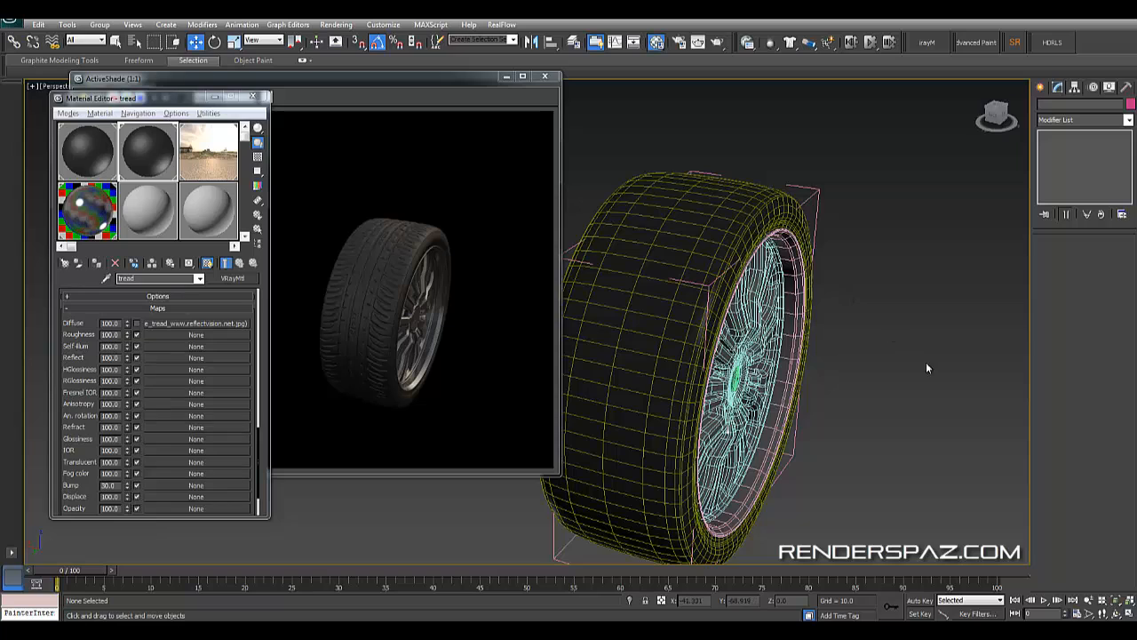
Select the wheel rim group and frame it in the perspective view
{"action": "middle_click_drag", "start_coordinate": [926, 361], "coordinate": [896, 430], "text": "alt"}
{"action": "scroll", "coordinate": [895, 430], "scroll_direction": "up", "scroll_amount": 3}
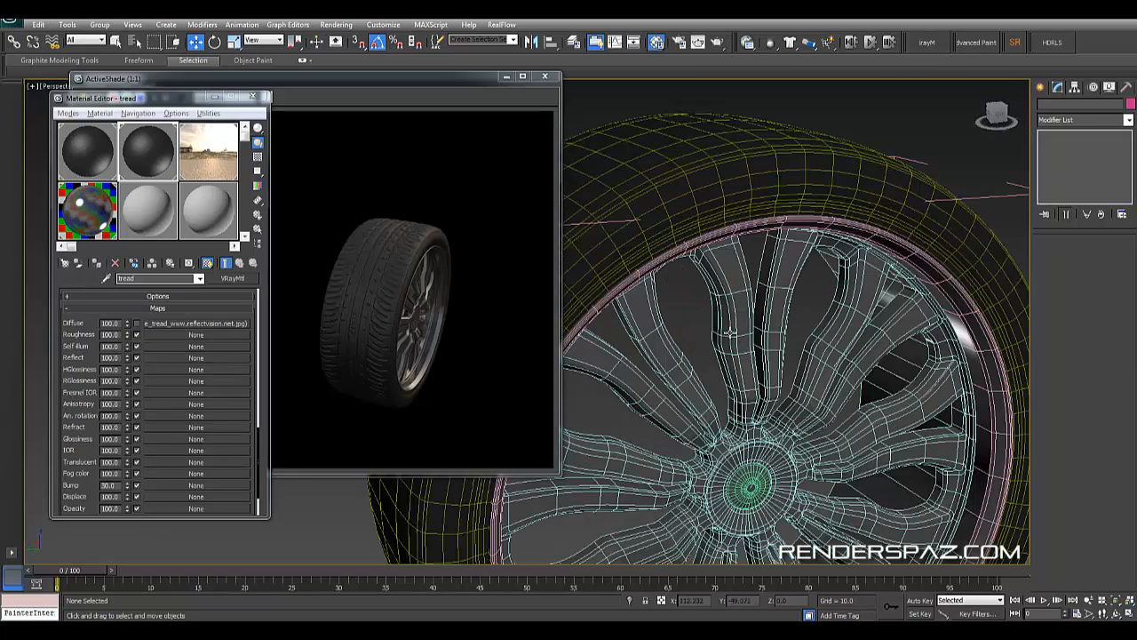
{"action": "scroll", "coordinate": [778, 386], "scroll_direction": "down", "scroll_amount": 3}
{"action": "left_click", "coordinate": [736, 384]}
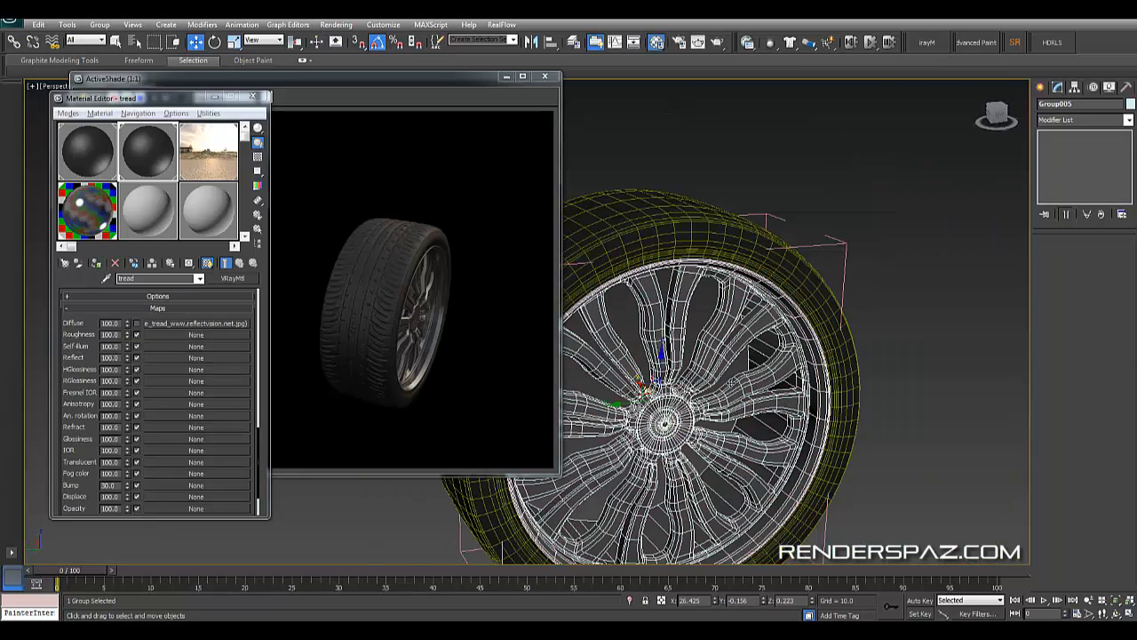
{"action": "key", "text": "z"}
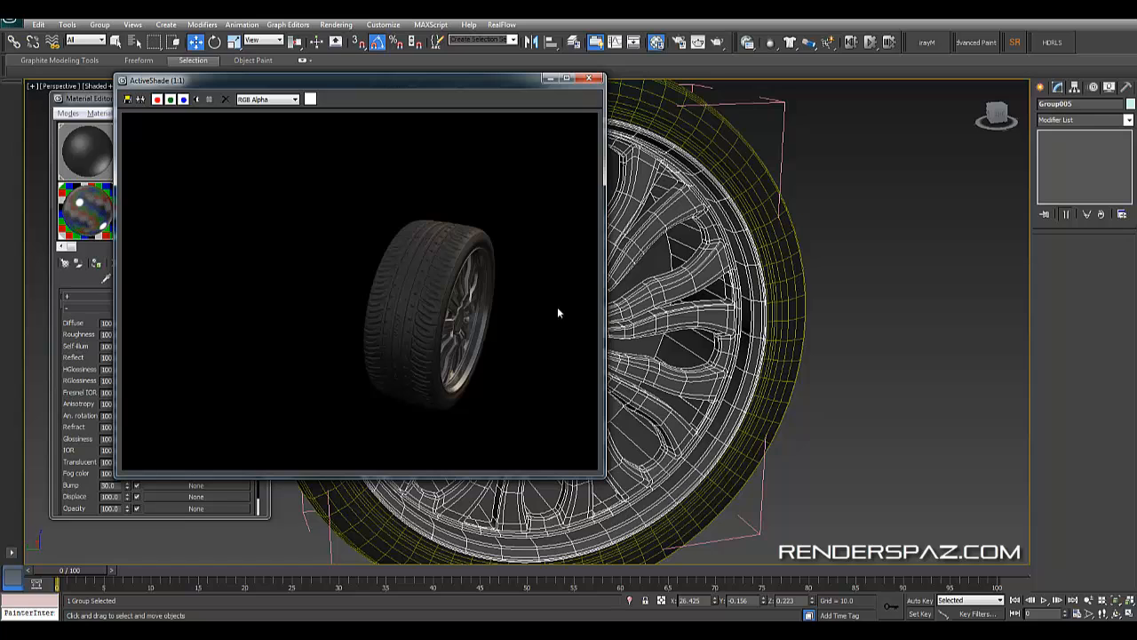
Examine the displaced tread grooves close up in the ActiveShade render, returning to the 1:1 view
{"action": "scroll", "coordinate": [426, 335], "scroll_direction": "up", "scroll_amount": 2}
{"action": "scroll", "coordinate": [411, 222], "scroll_direction": "up", "scroll_amount": 1}
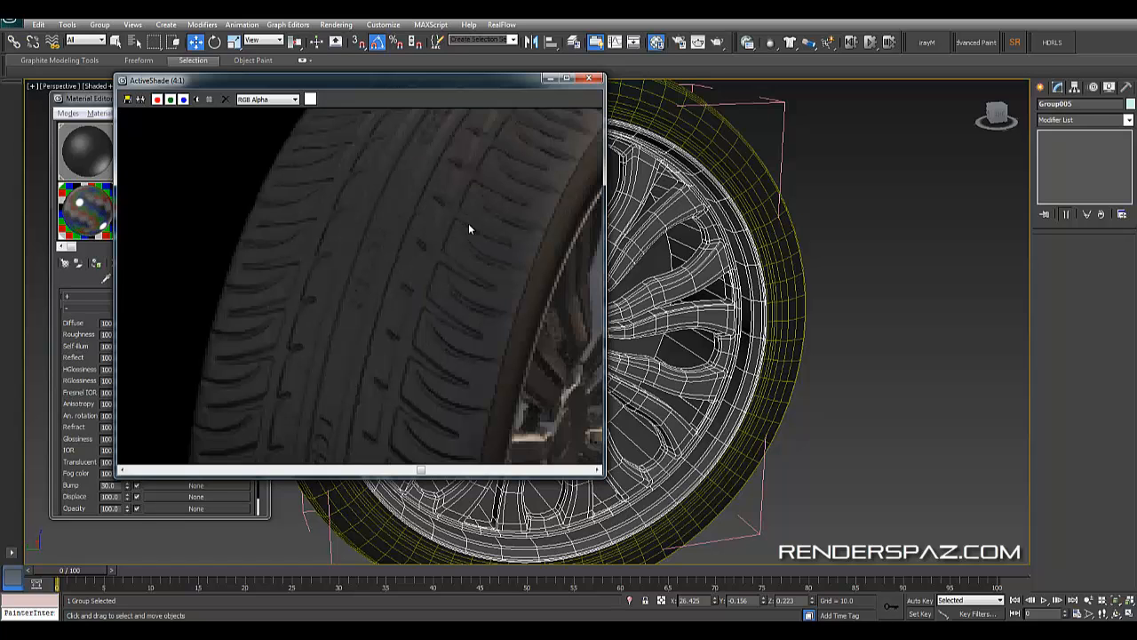
{"action": "scroll", "coordinate": [462, 367], "scroll_direction": "down", "scroll_amount": 1}
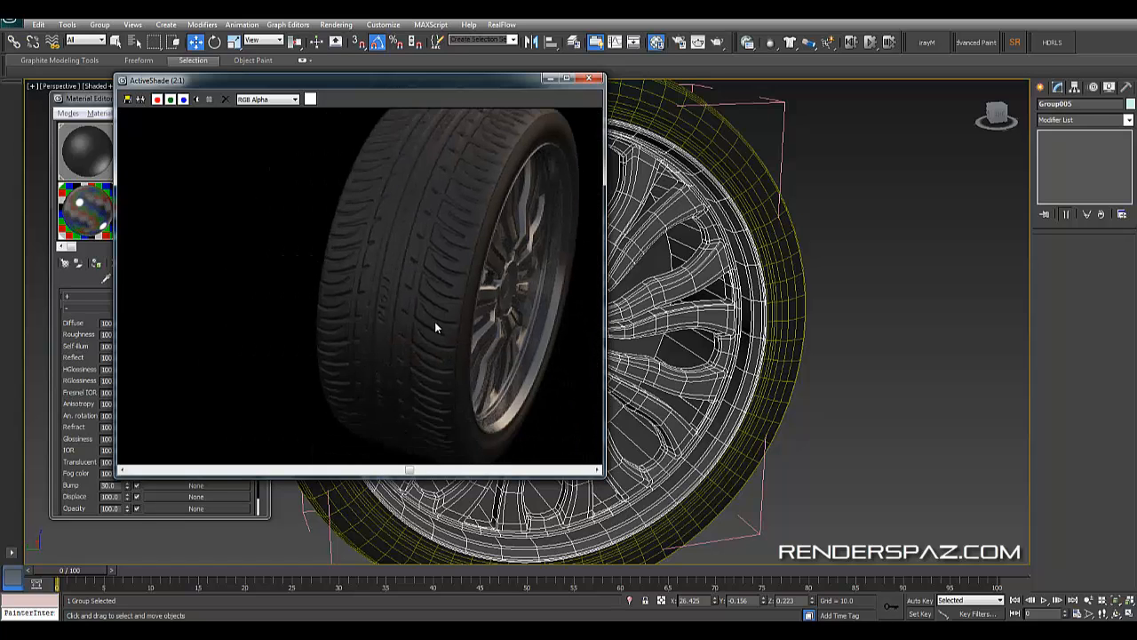
{"action": "scroll", "coordinate": [388, 389], "scroll_direction": "down", "scroll_amount": 1}
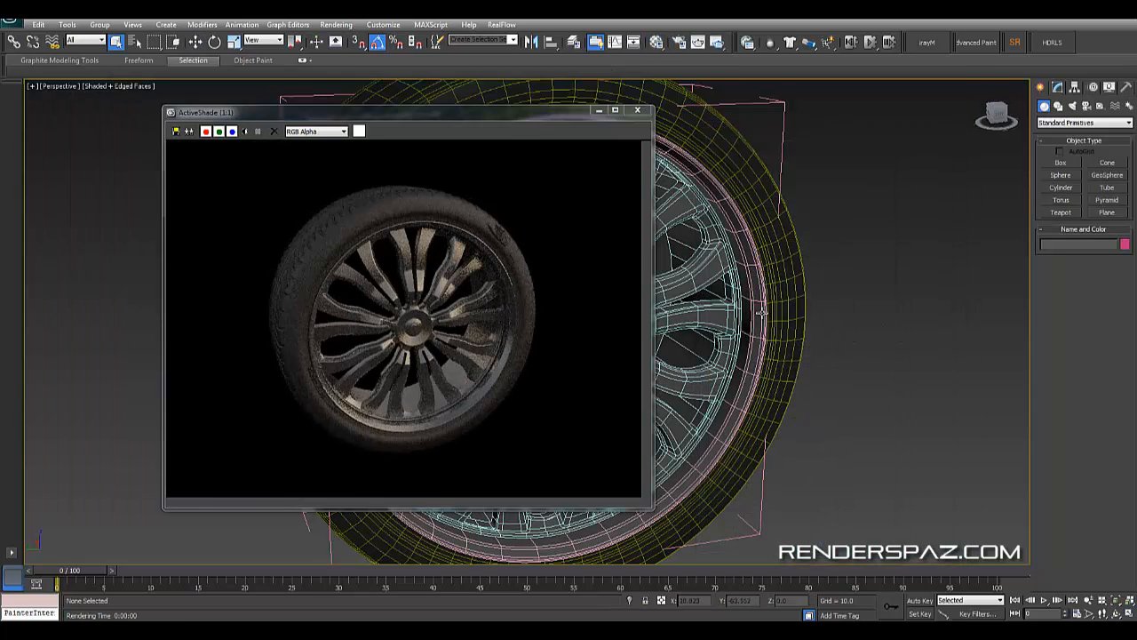
Open the tread material's diffuse bitmap in the Material Editor and show it on the tire in the viewport
{"action": "middle_click_drag", "start_coordinate": [754, 320], "coordinate": [809, 253], "text": "alt"}
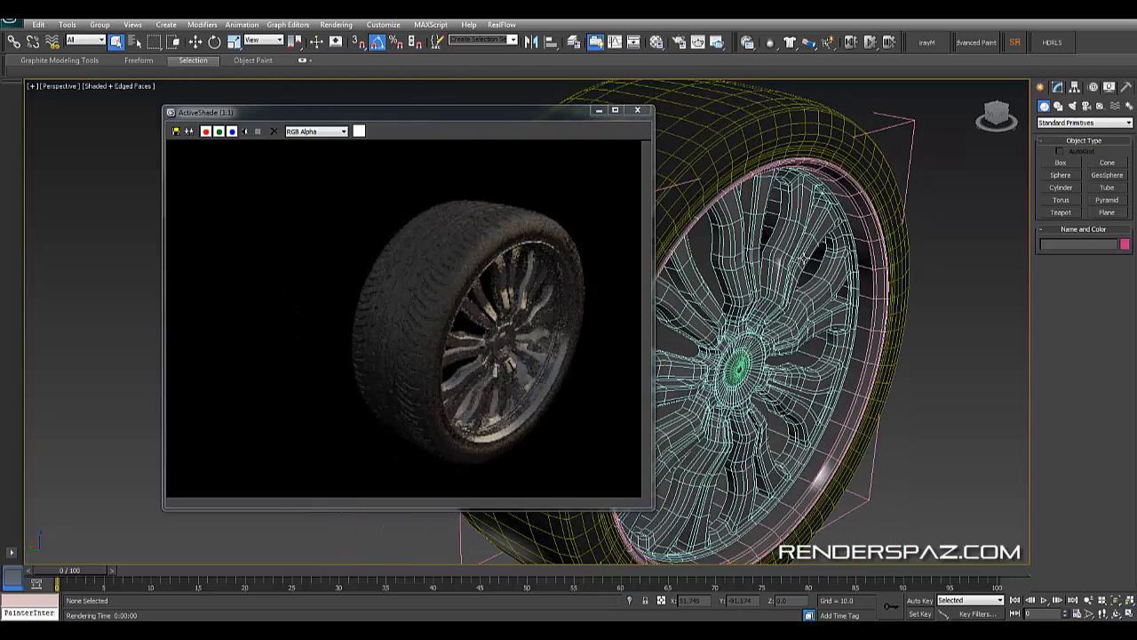
{"action": "left_click", "coordinate": [656, 42]}
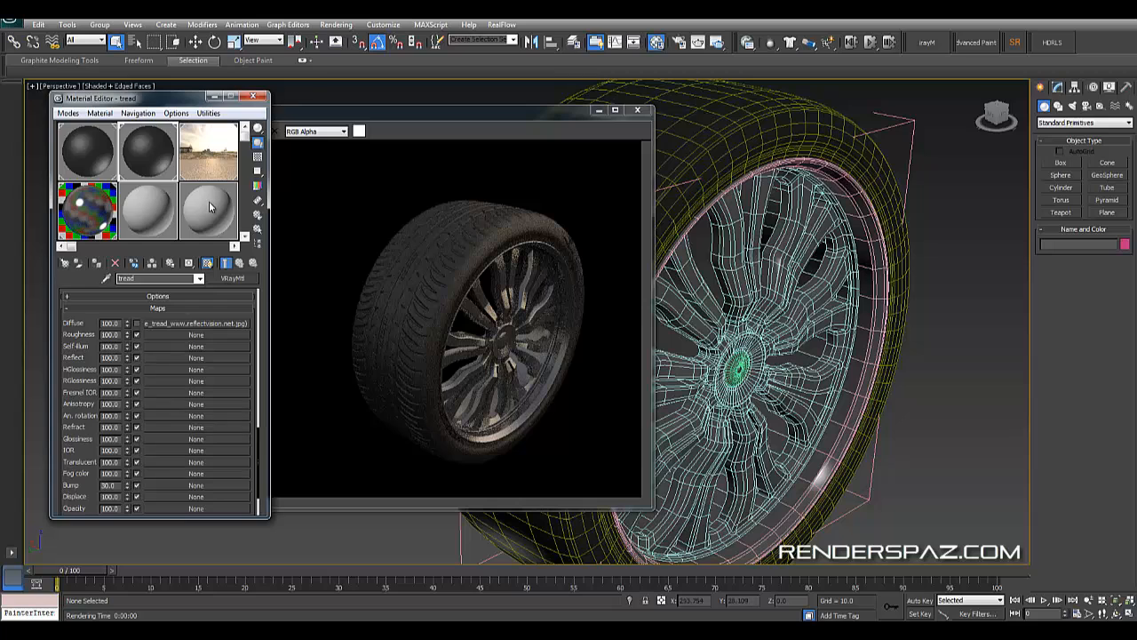
{"action": "left_click", "coordinate": [189, 324]}
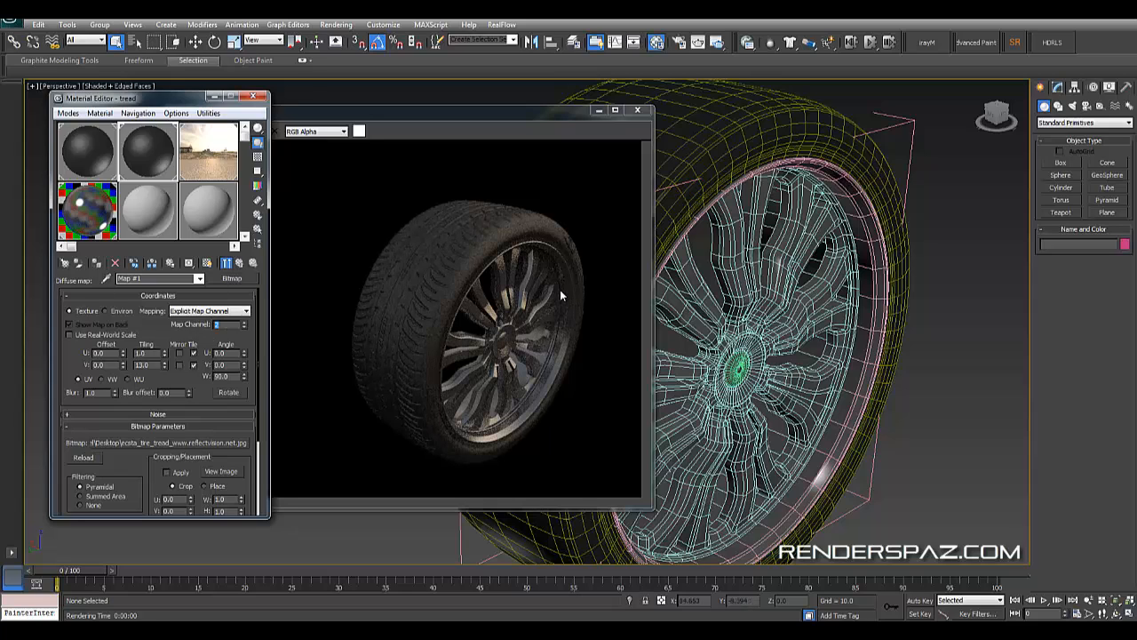
{"action": "left_click", "coordinate": [207, 263]}
{"action": "scroll", "coordinate": [893, 263], "scroll_direction": "up", "scroll_amount": 5}
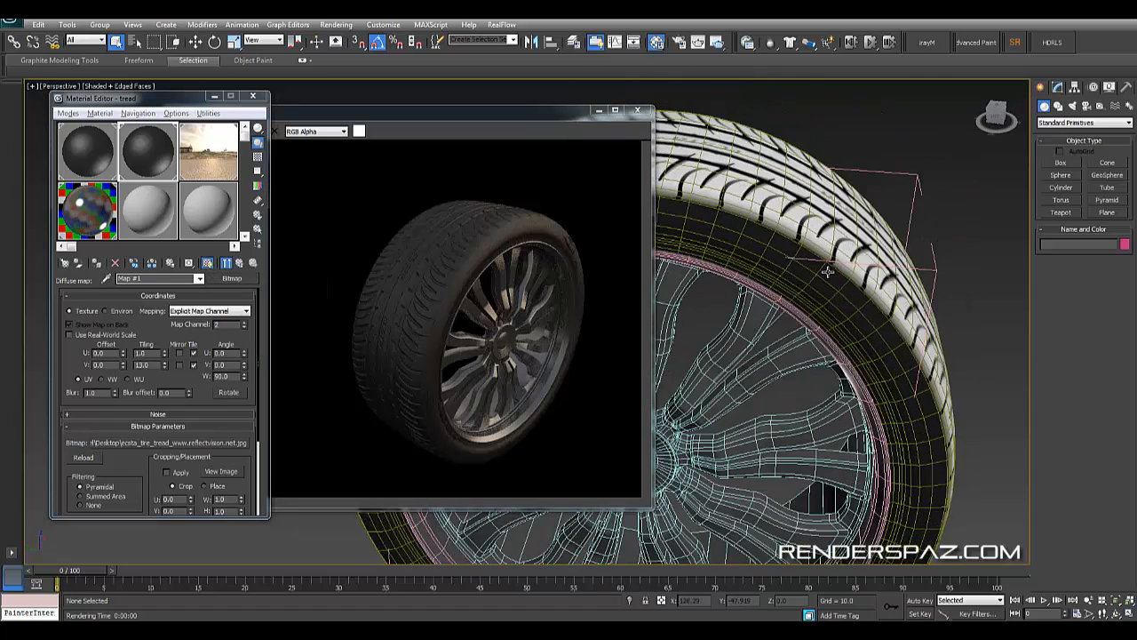
{"action": "scroll", "coordinate": [836, 263], "scroll_direction": "down", "scroll_amount": 2}
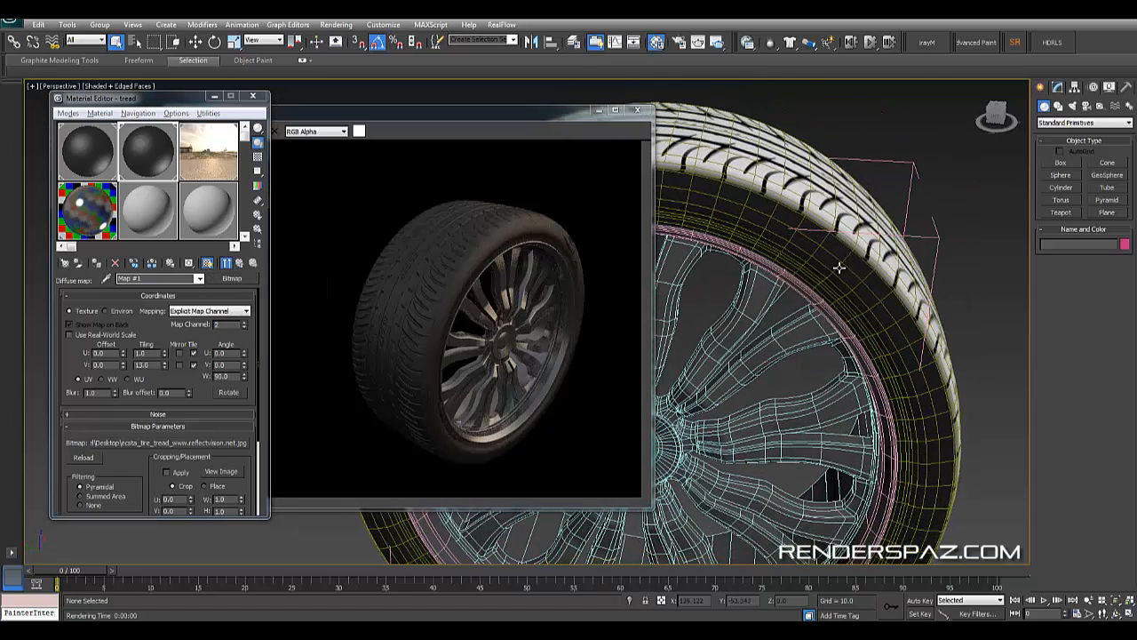
Select the wheel's group helper and close the running ActiveShade preview
{"action": "left_click", "coordinate": [853, 236]}
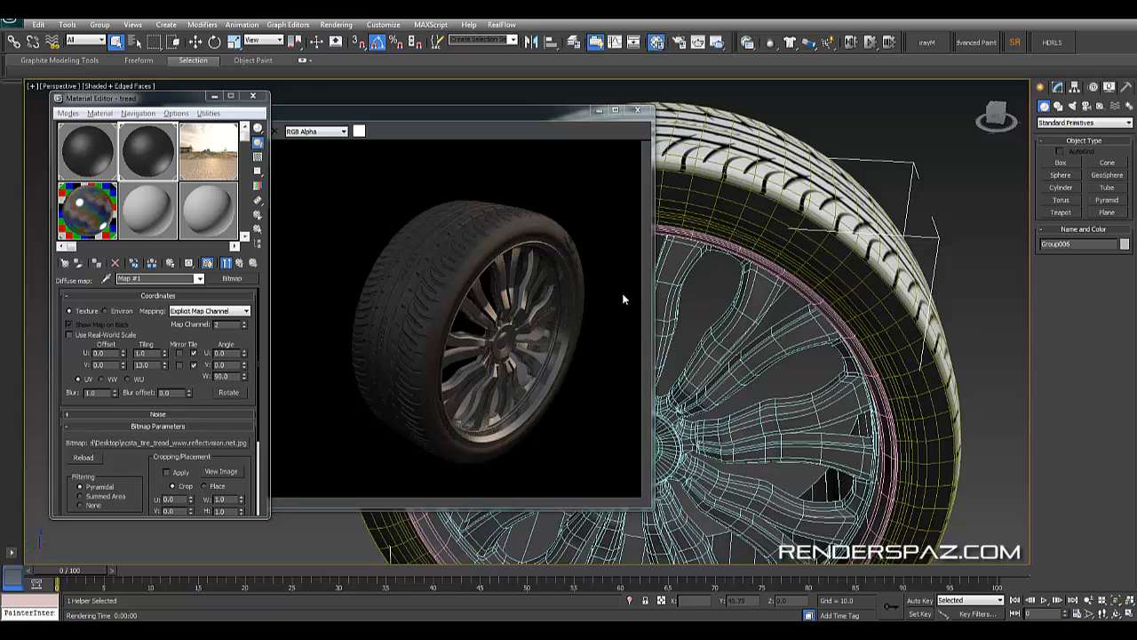
{"action": "left_click", "coordinate": [637, 109]}
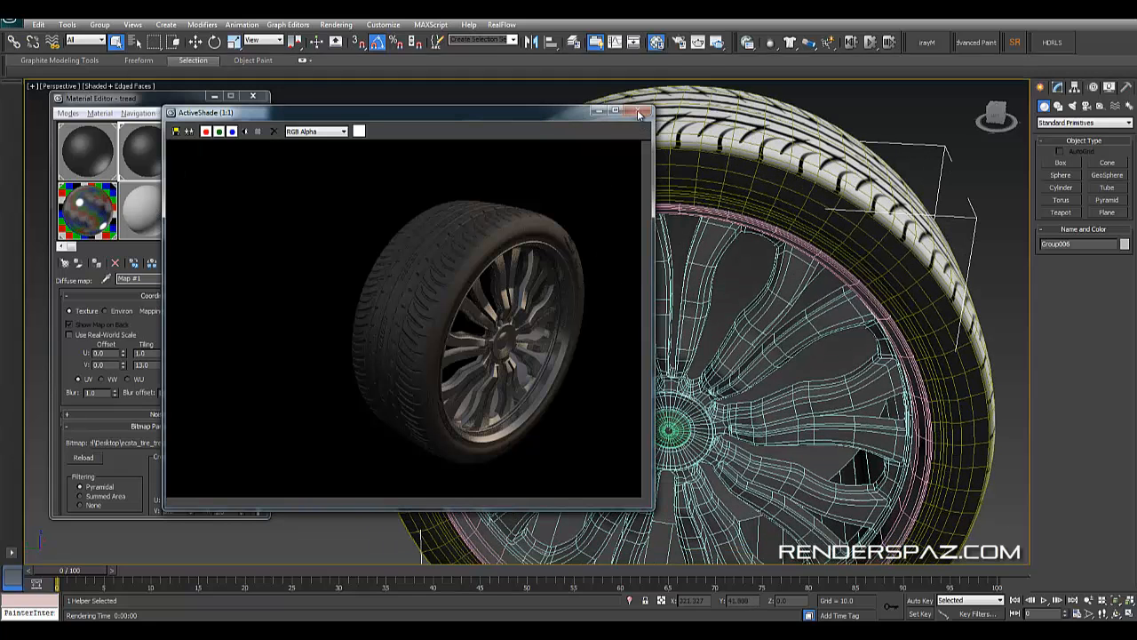
{"action": "left_click", "coordinate": [337, 24]}
{"action": "left_click", "coordinate": [342, 40]}
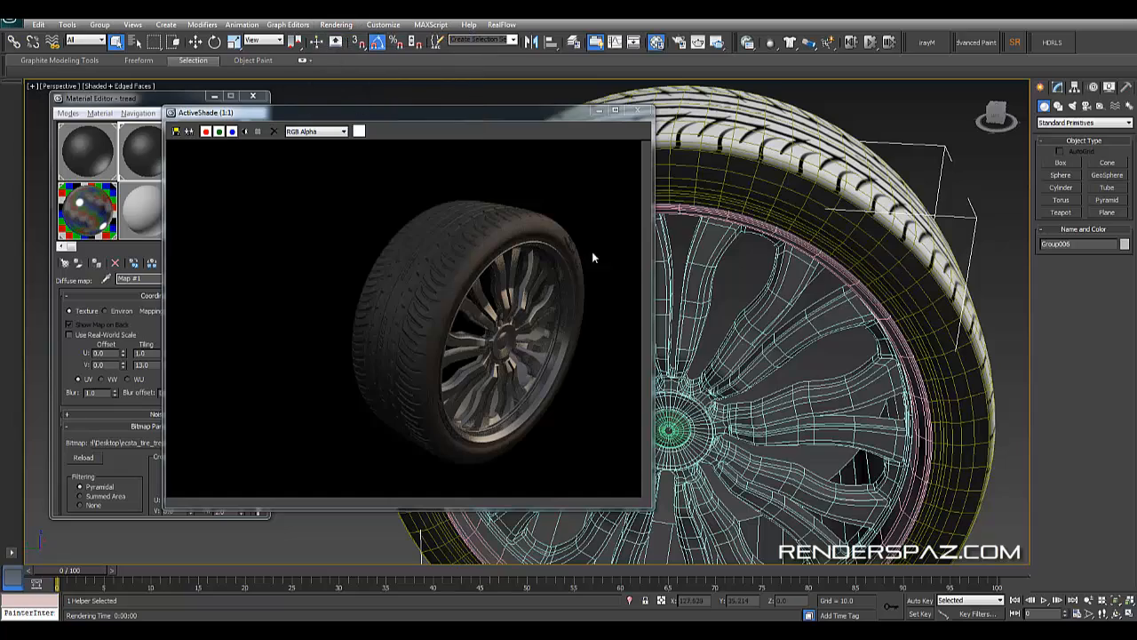
{"action": "left_click", "coordinate": [336, 25]}
{"action": "left_click", "coordinate": [356, 48]}
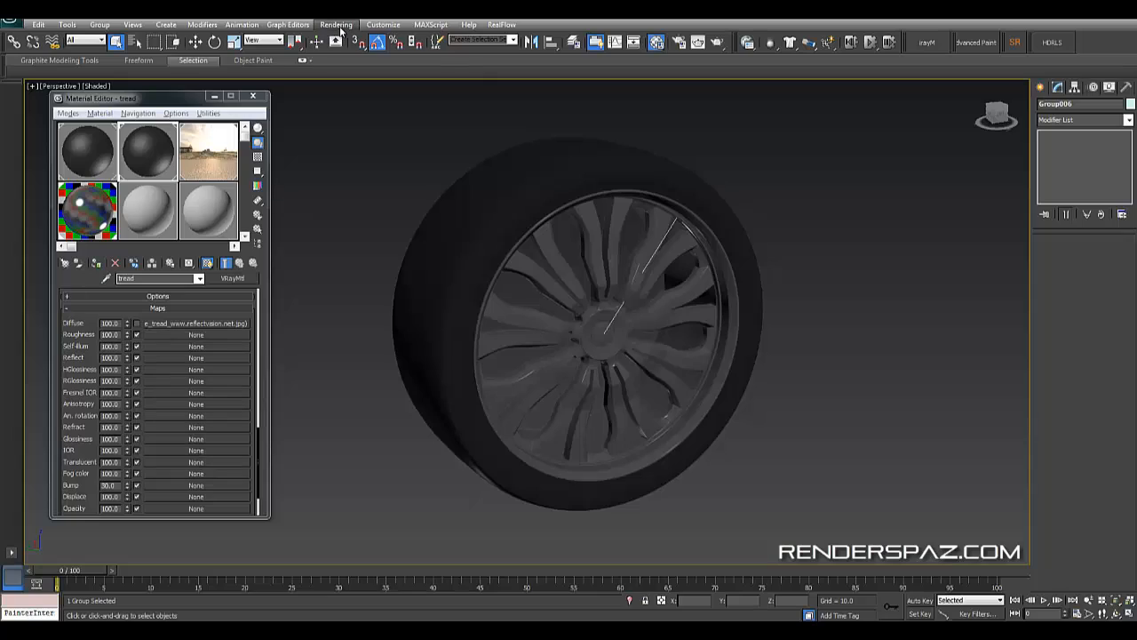
Switch the render setup to ActiveShade mode, start a new V-Ray RT preview, and move its window clear of the wheel
{"action": "left_click", "coordinate": [337, 25]}
{"action": "left_click", "coordinate": [385, 116]}
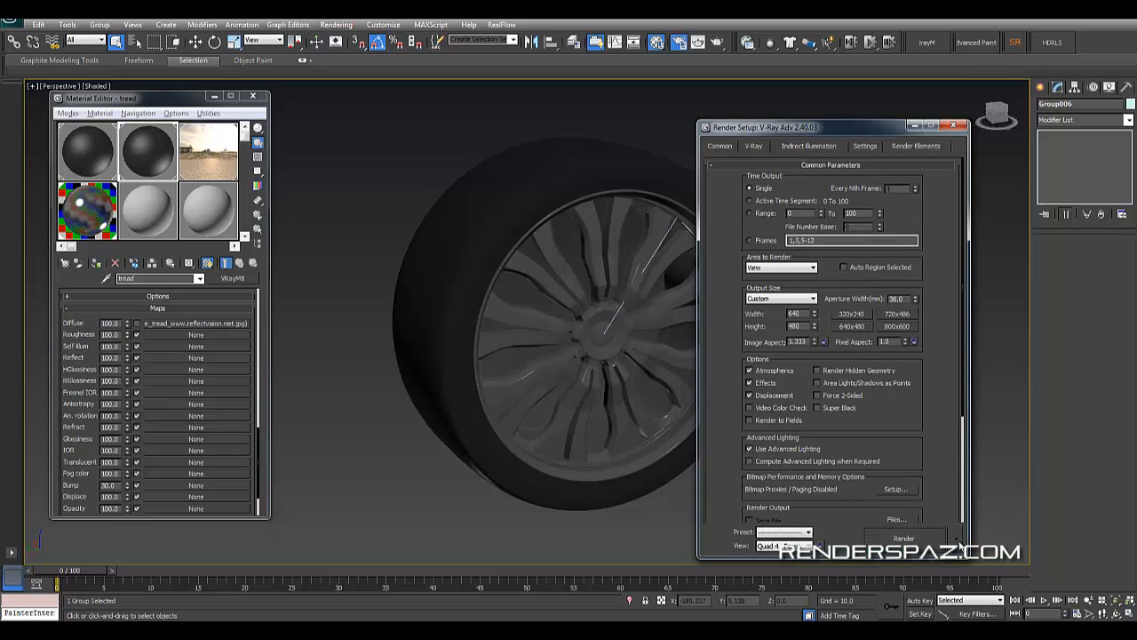
{"action": "left_click", "coordinate": [958, 541]}
{"action": "left_click", "coordinate": [980, 591]}
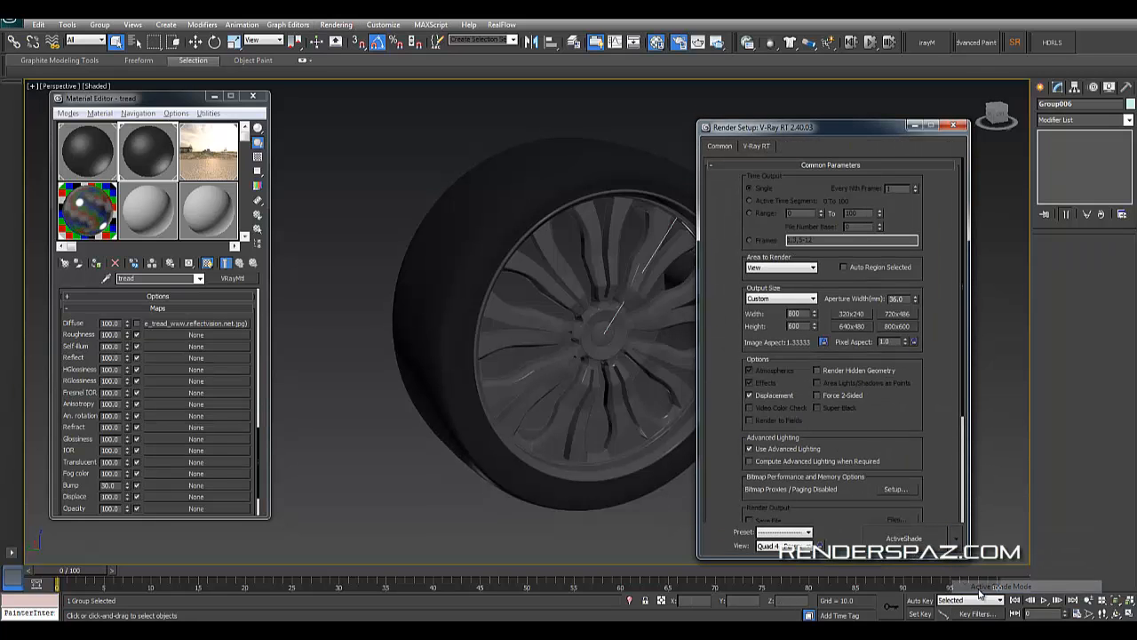
{"action": "left_click", "coordinate": [904, 538]}
{"action": "left_click", "coordinate": [956, 126]}
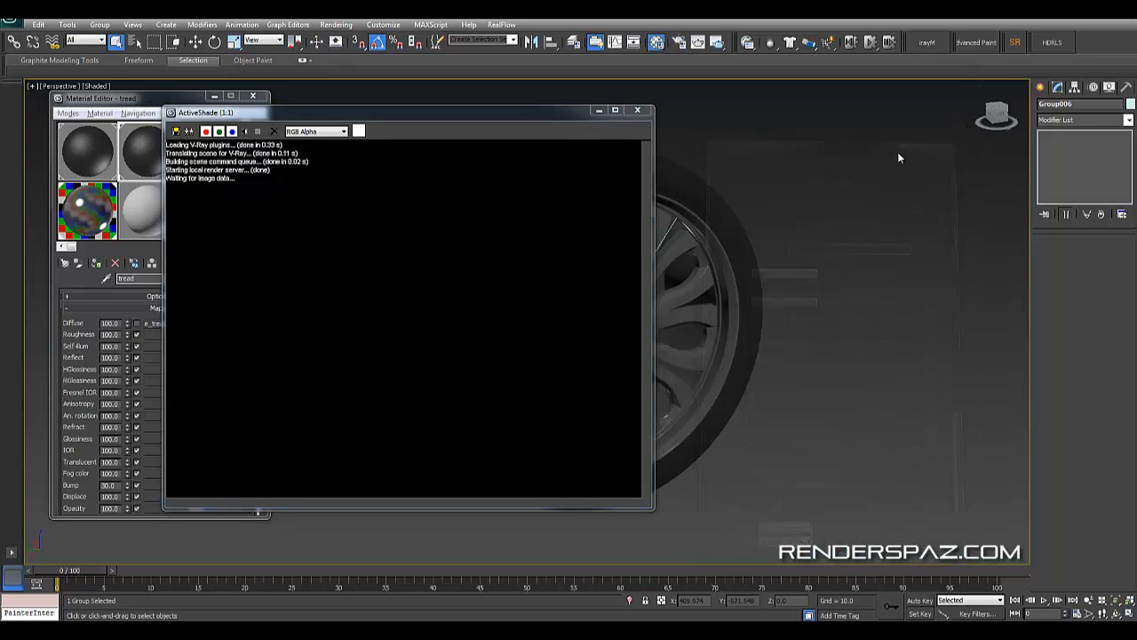
{"action": "left_click_drag", "start_coordinate": [548, 111], "coordinate": [448, 118]}
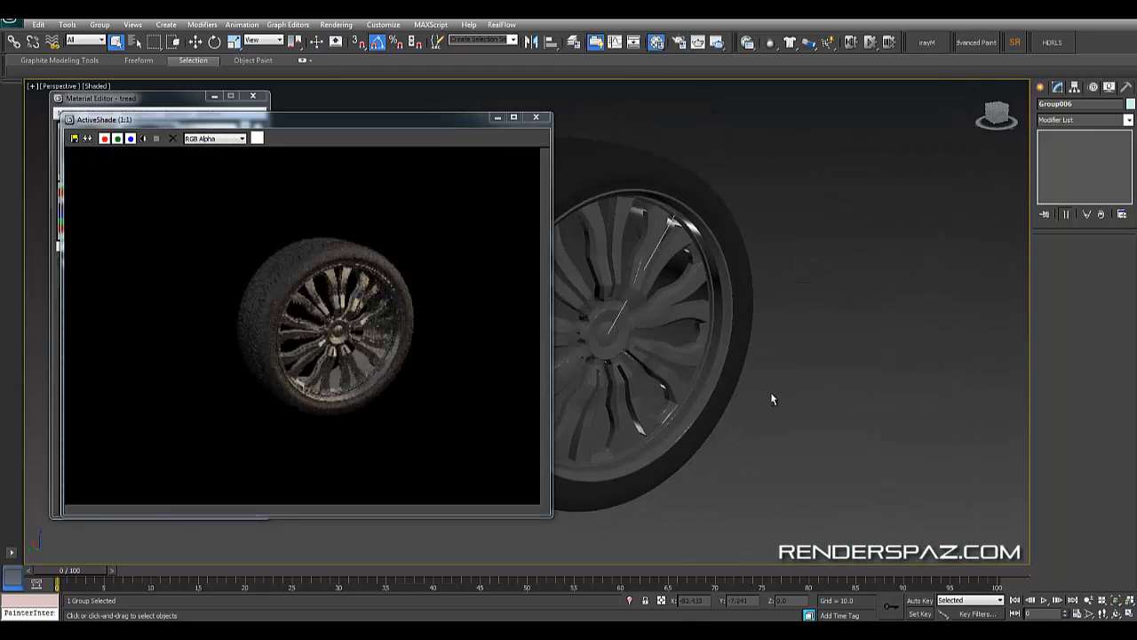
Examine the finished wheel's rim, sidewall and displaced tread from several angles in the ActiveShade preview
{"action": "scroll", "coordinate": [771, 392], "scroll_direction": "up", "scroll_amount": 5}
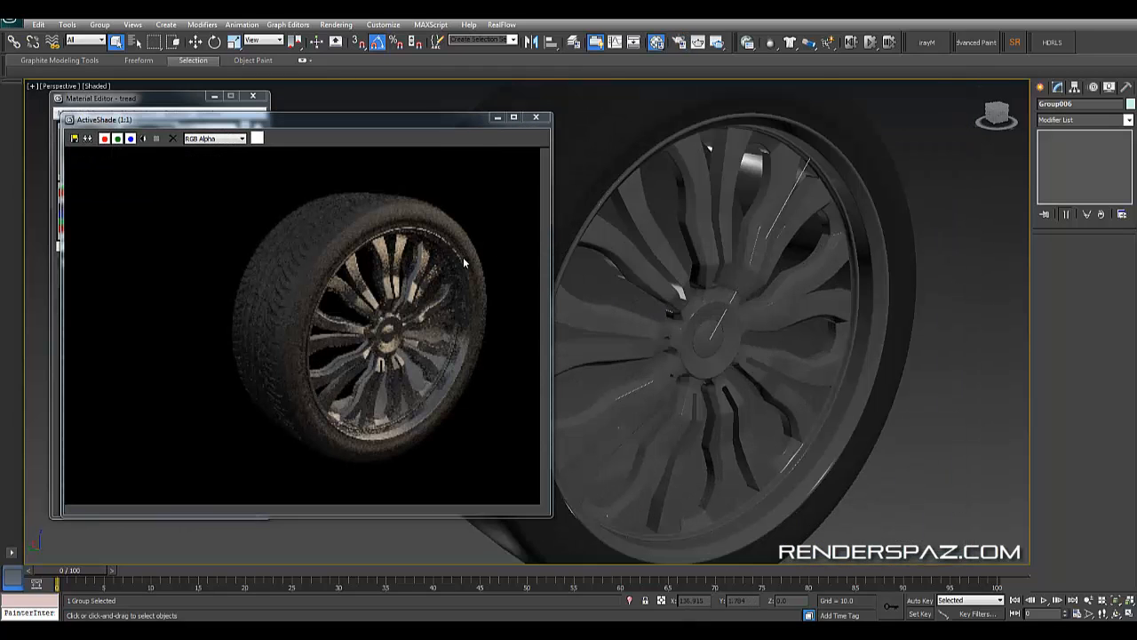
{"action": "middle_click_drag", "start_coordinate": [715, 366], "coordinate": [758, 375], "text": "alt"}
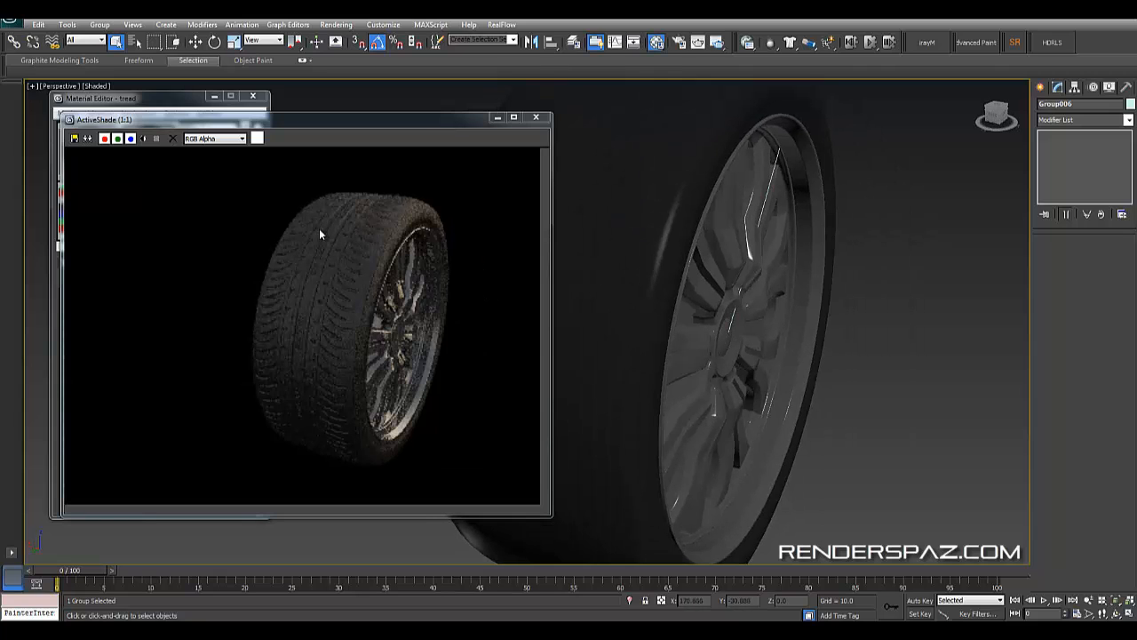
{"action": "scroll", "coordinate": [685, 303], "scroll_direction": "up", "scroll_amount": 2}
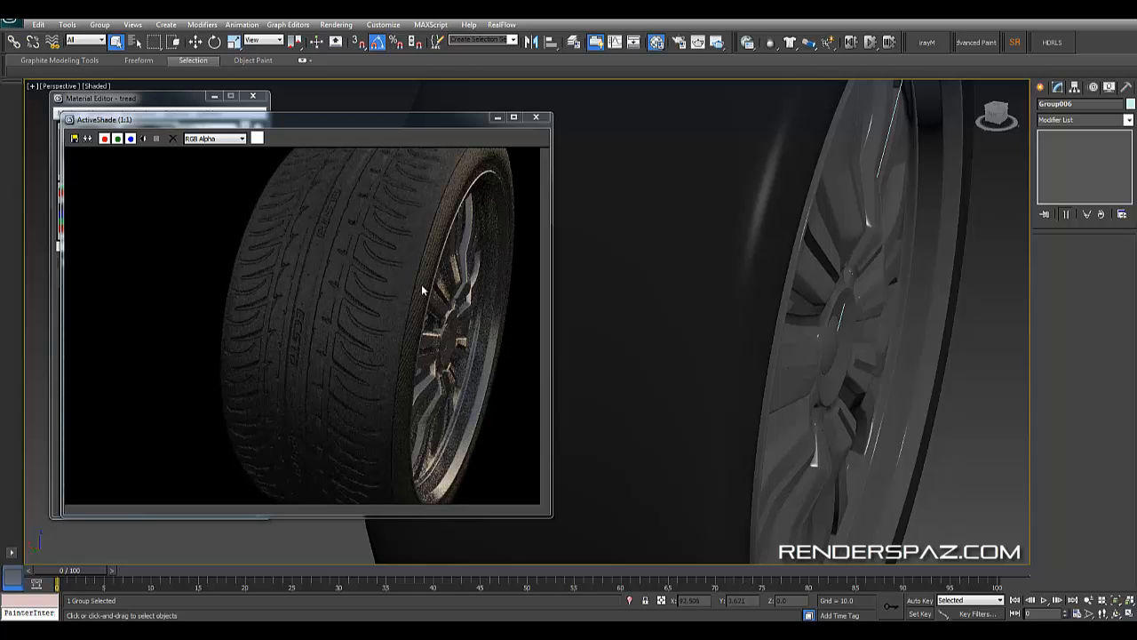
{"action": "middle_click_drag", "start_coordinate": [860, 437], "coordinate": [793, 439], "text": "alt"}
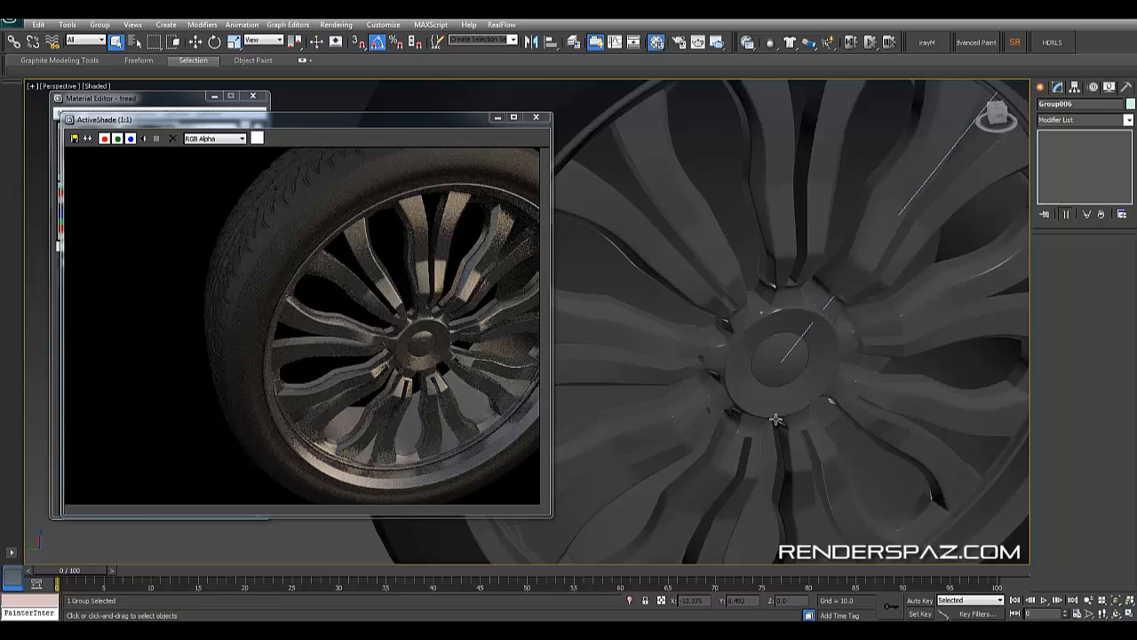
{"action": "scroll", "coordinate": [764, 414], "scroll_direction": "down", "scroll_amount": 4}
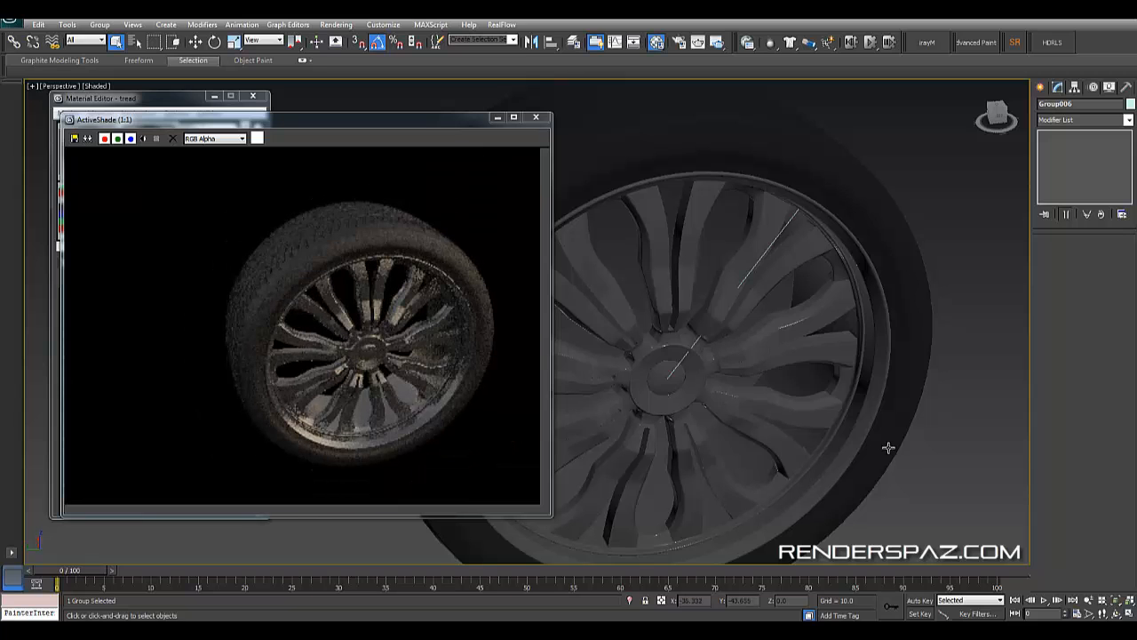
{"action": "middle_click_drag", "start_coordinate": [889, 448], "coordinate": [794, 430], "text": "alt"}
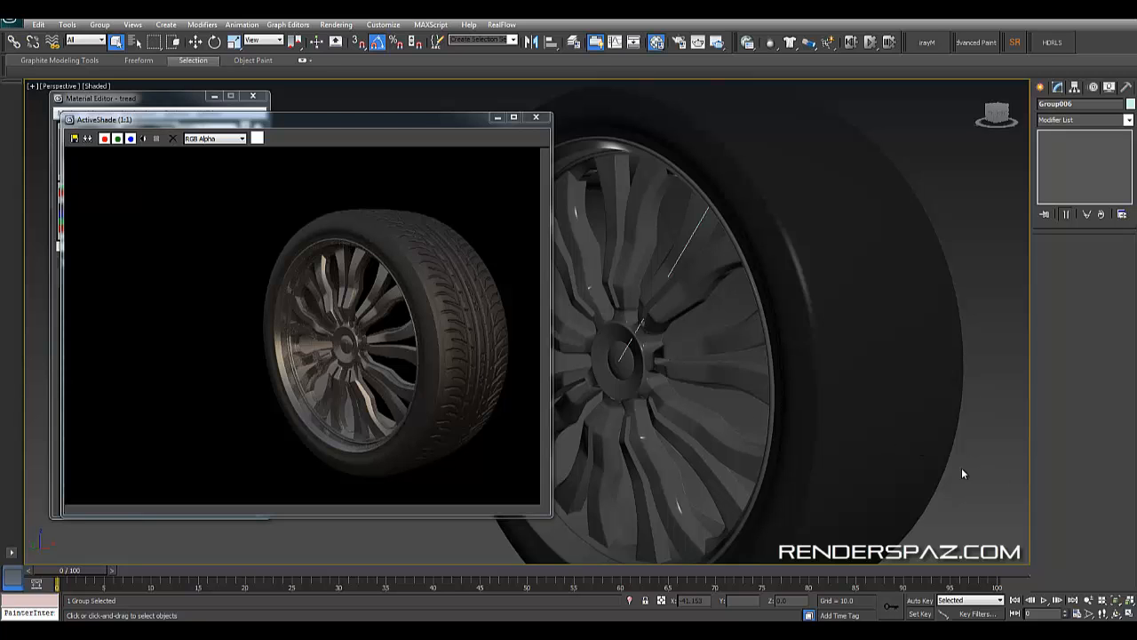
{"action": "middle_click_drag", "start_coordinate": [942, 477], "coordinate": [841, 443]}
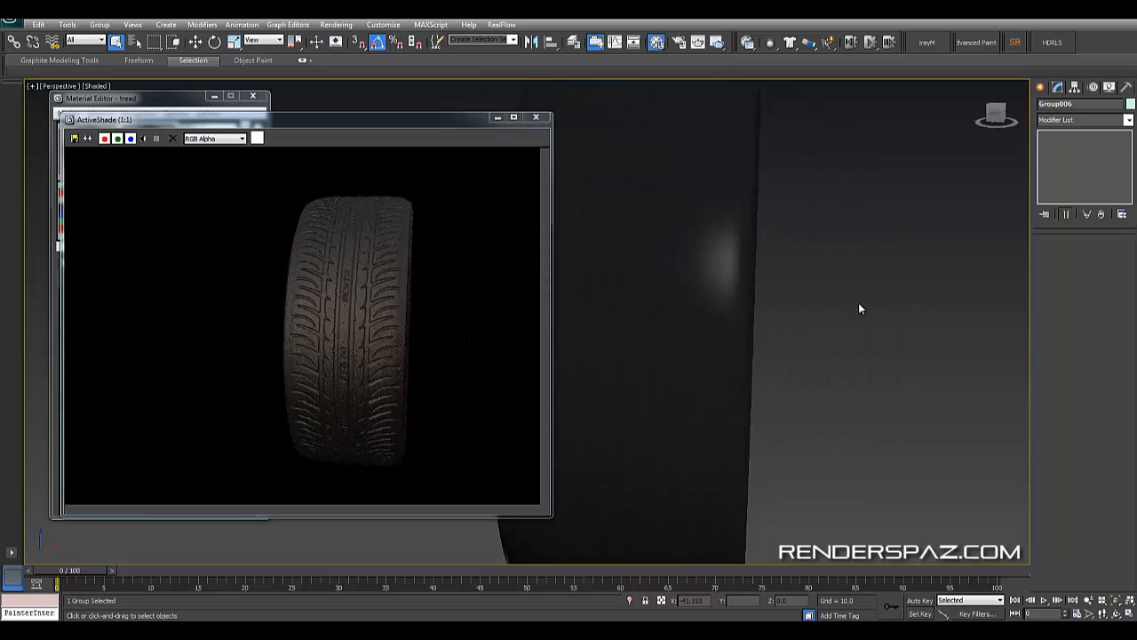
{"action": "middle_click_drag", "start_coordinate": [788, 330], "coordinate": [814, 351], "text": "alt"}
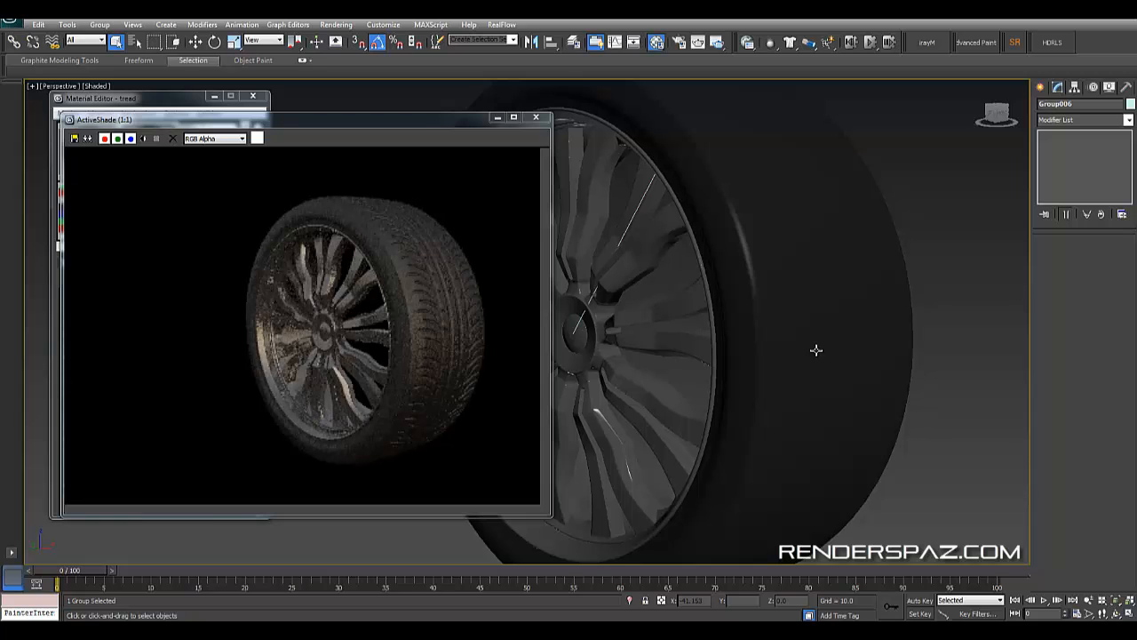